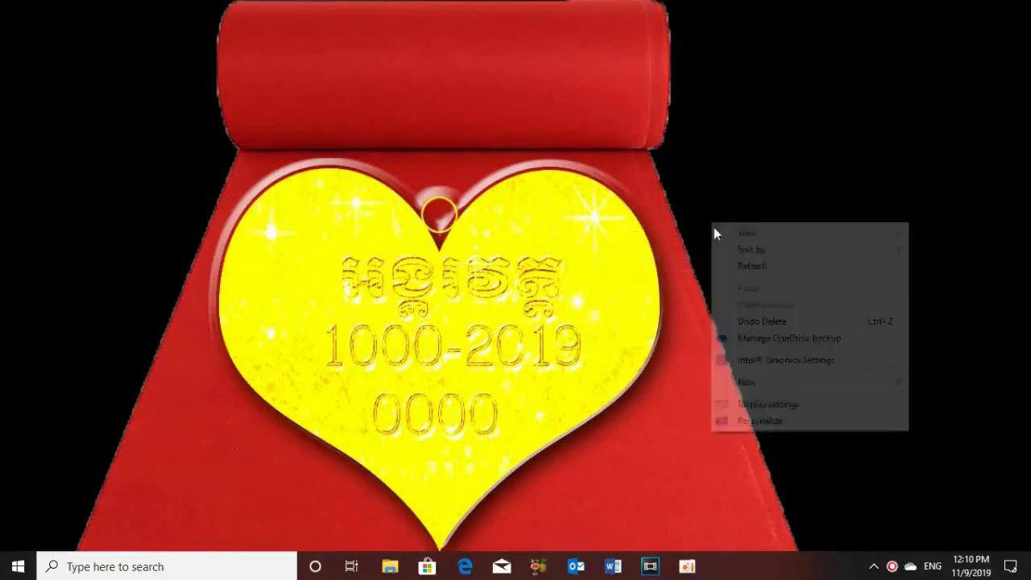
Refresh the Windows desktop four times, then play the golden heart-tag preview
right_click(701, 233)
click(759, 283)
right_click(722, 238)
click(759, 283)
right_click(727, 242)
click(761, 288)
right_click(759, 276)
click(783, 318)
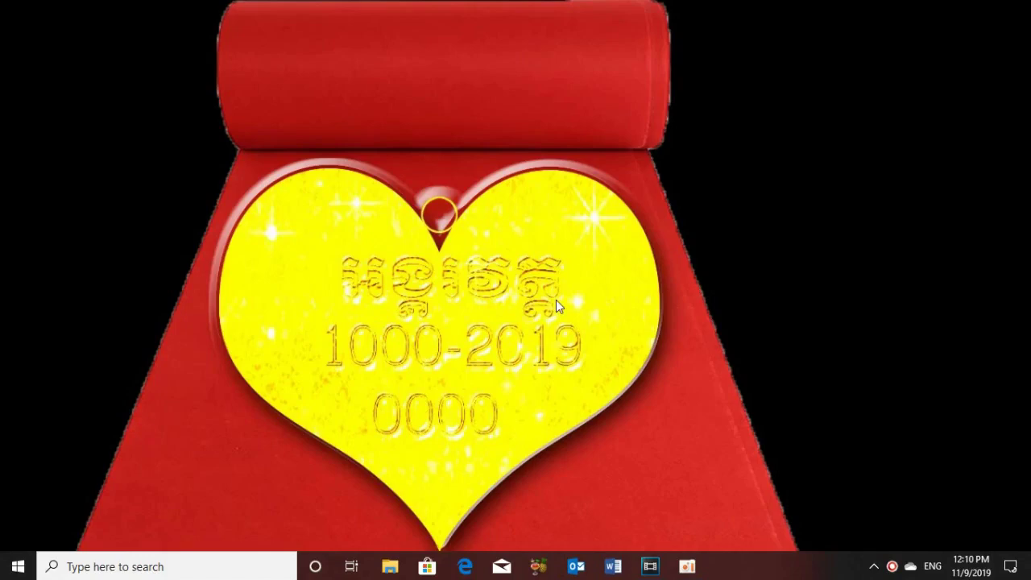
click(687, 566)
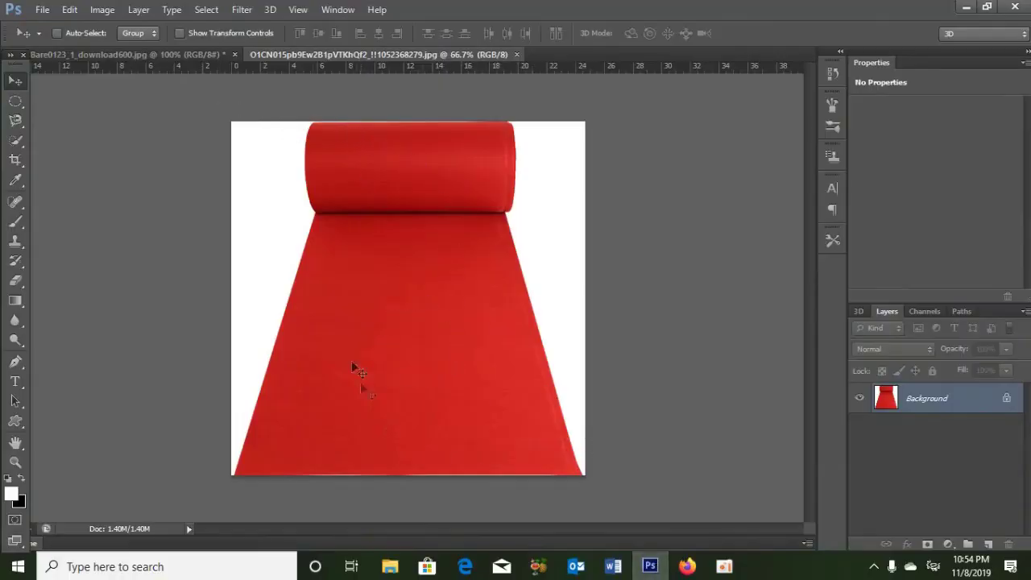
Compare the metal texture and red carpet images, then start a new document
click(166, 54)
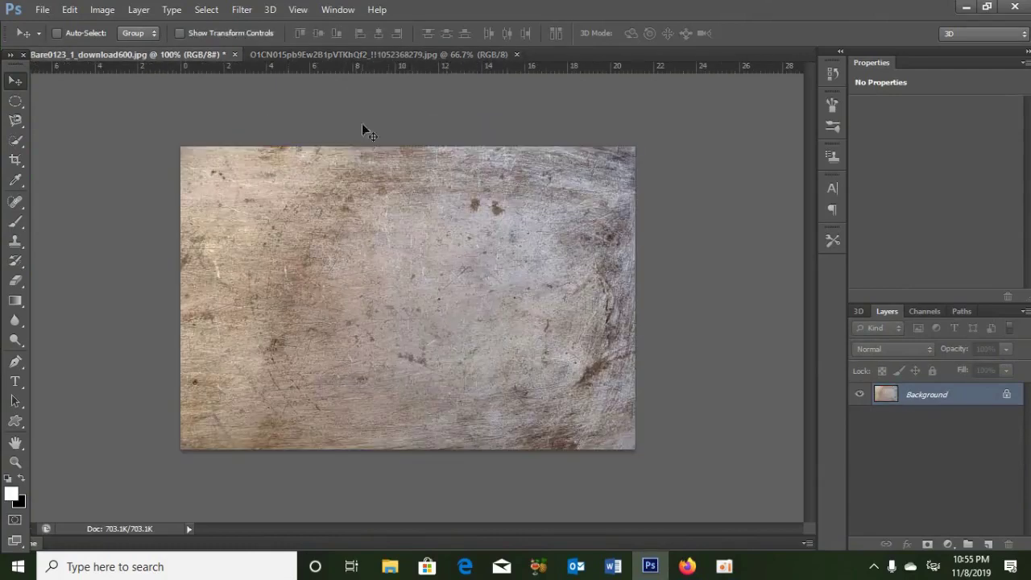
click(343, 56)
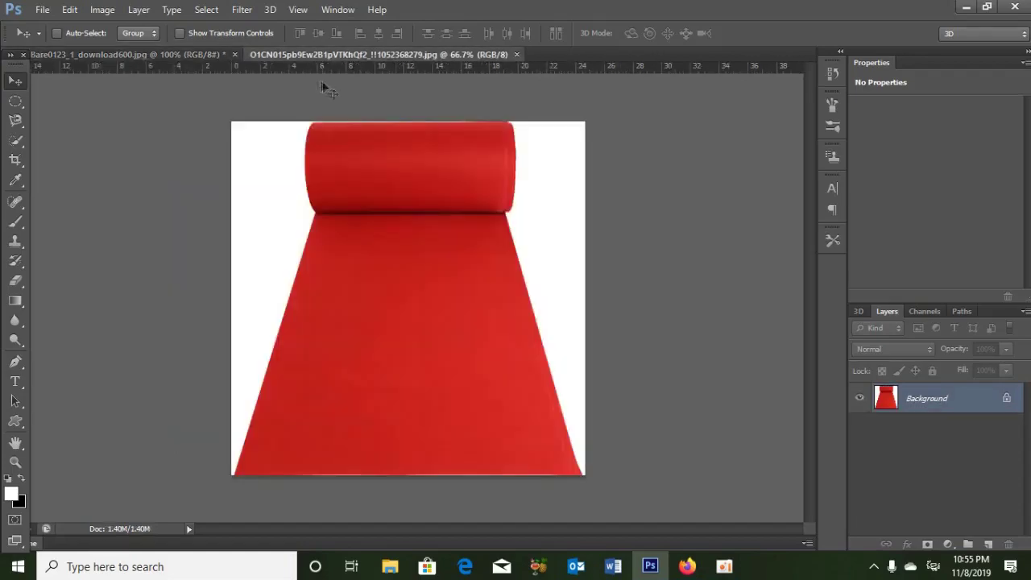
click(42, 10)
click(48, 28)
Create the black 1280×720, resolution 200 Untitled-1 document and fit it to the window
double_click(481, 196)
double_click(467, 219)
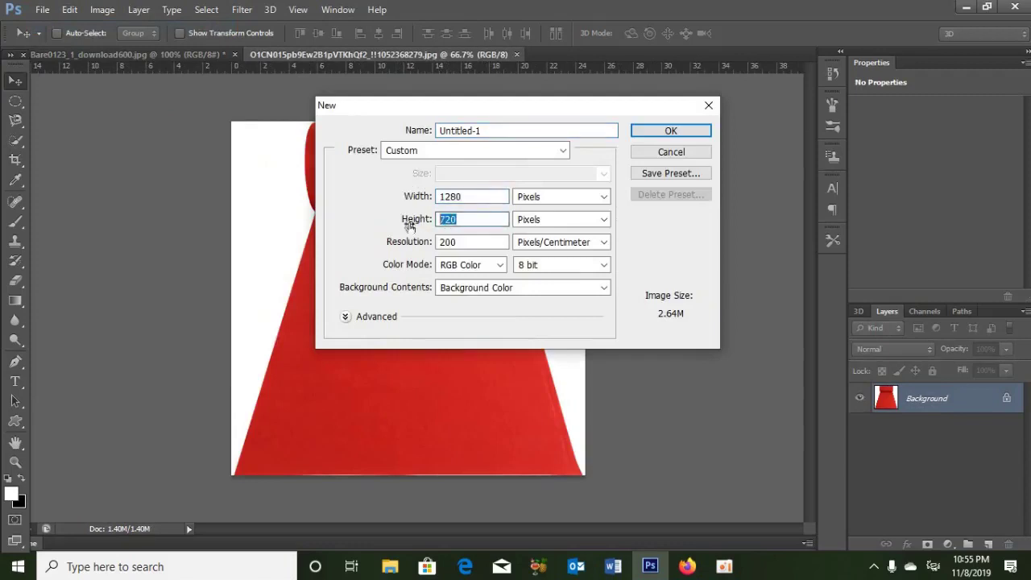
double_click(472, 241)
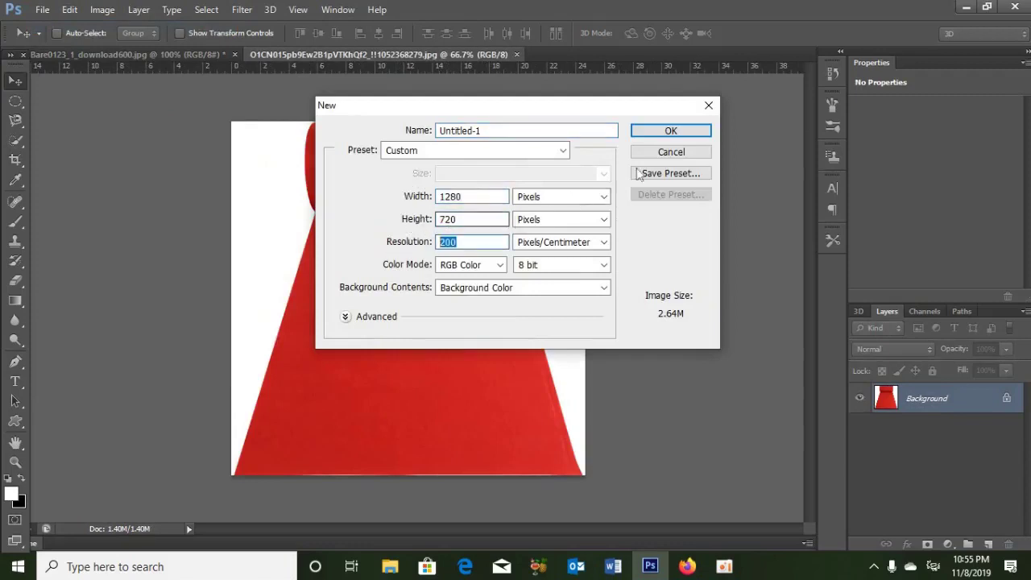
click(668, 133)
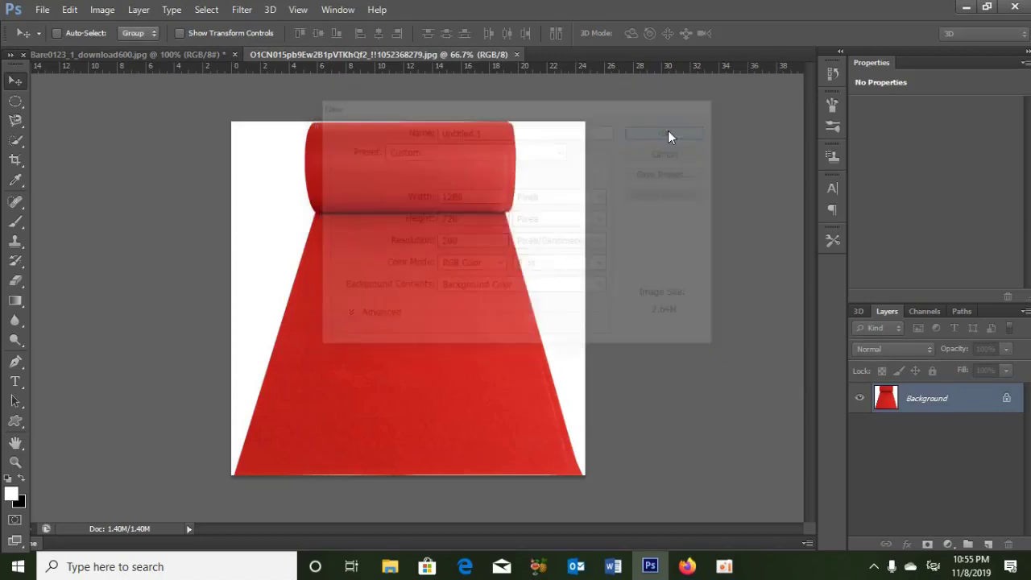
key(ctrl+0)
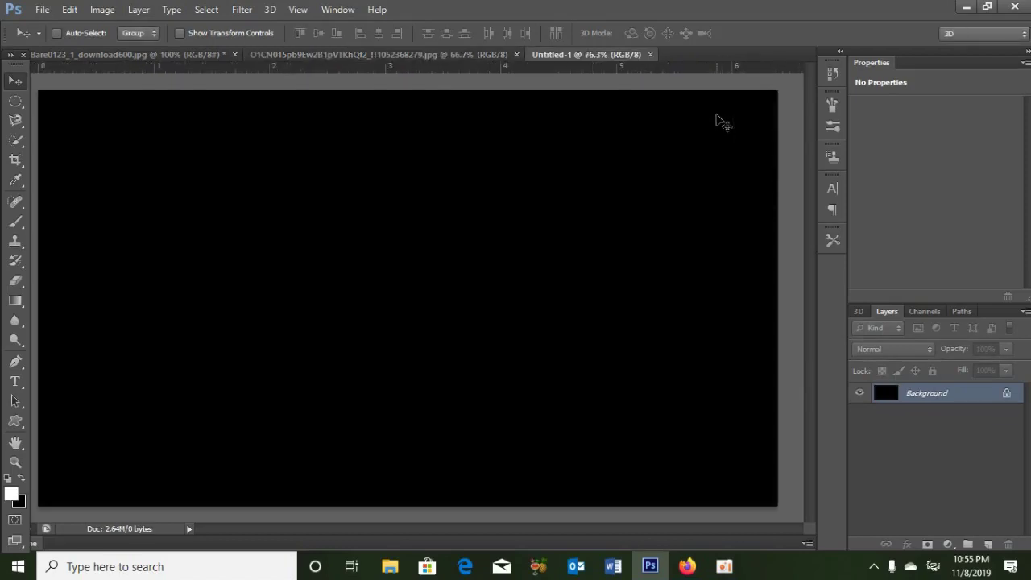
click(424, 57)
Cut the red carpet out of its white background onto its own layer
click(15, 140)
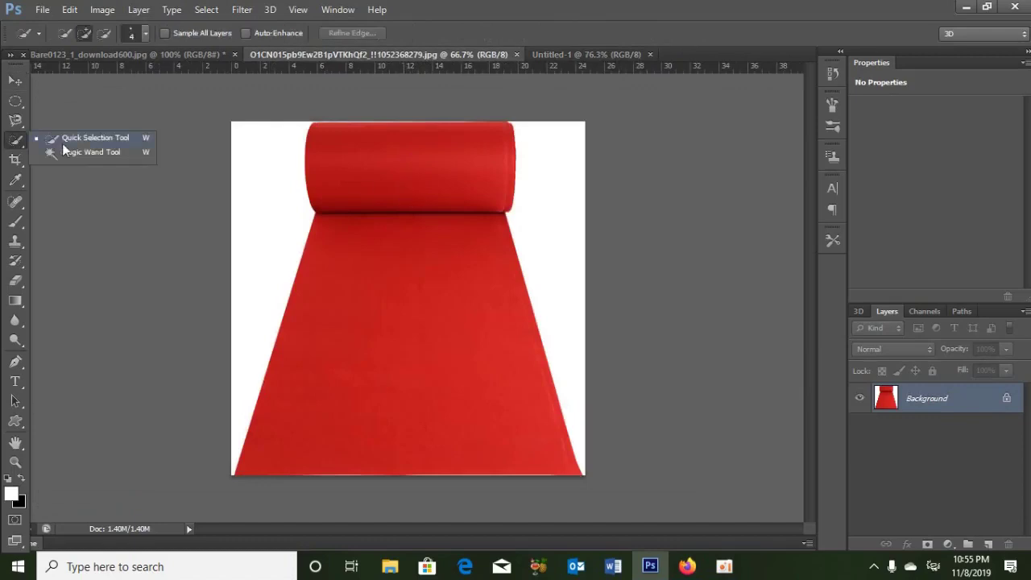
click(69, 140)
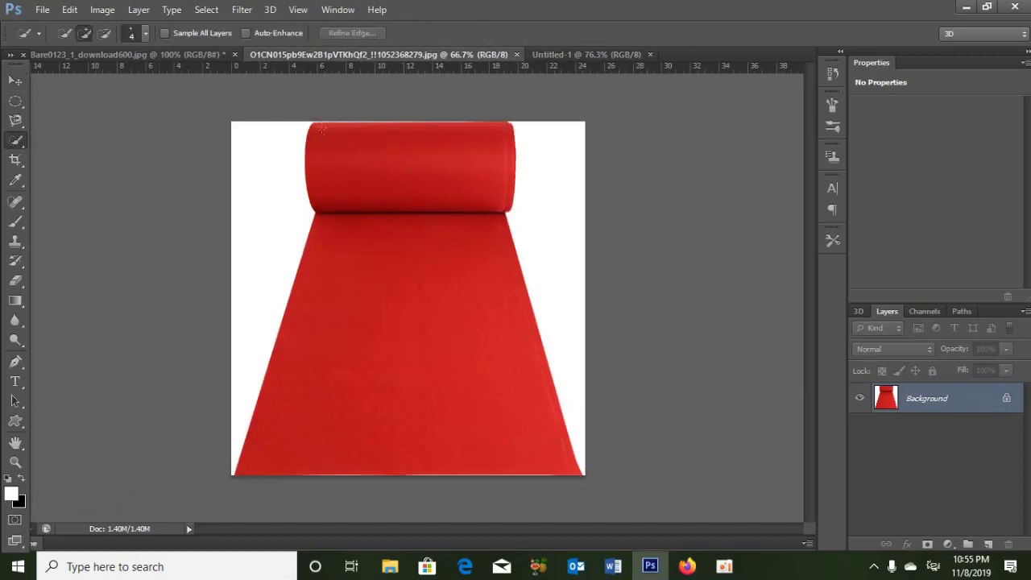
mouse_move(312, 123)
mouse_down()
mouse_move(399, 278)
mouse_move(486, 399)
mouse_up()
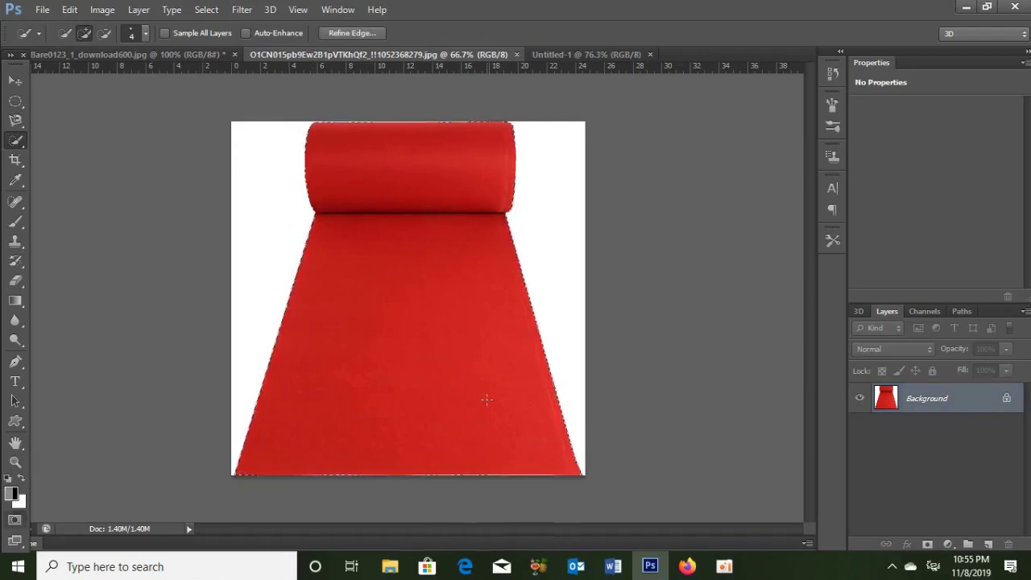
key(ctrl+j)
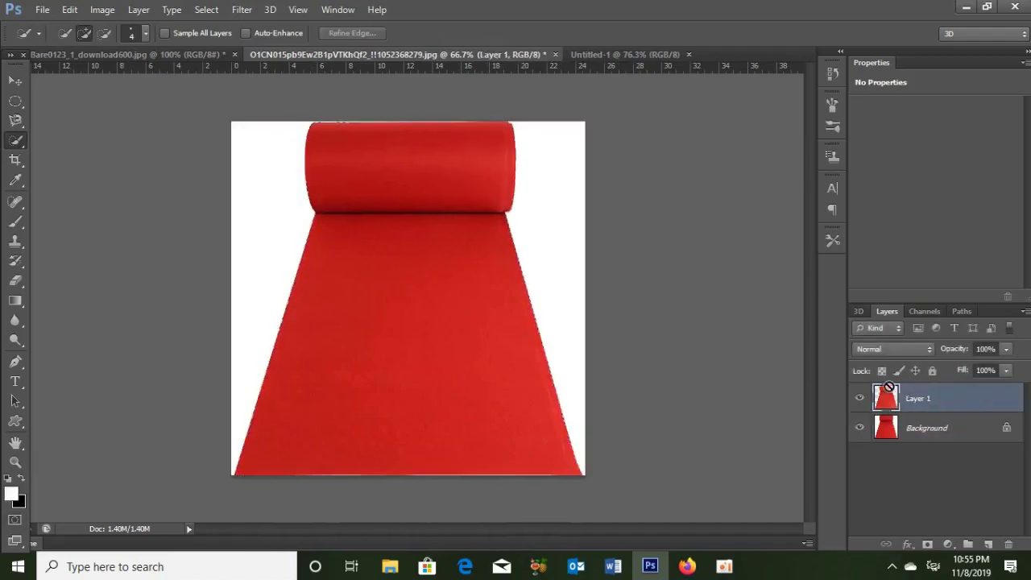
click(860, 429)
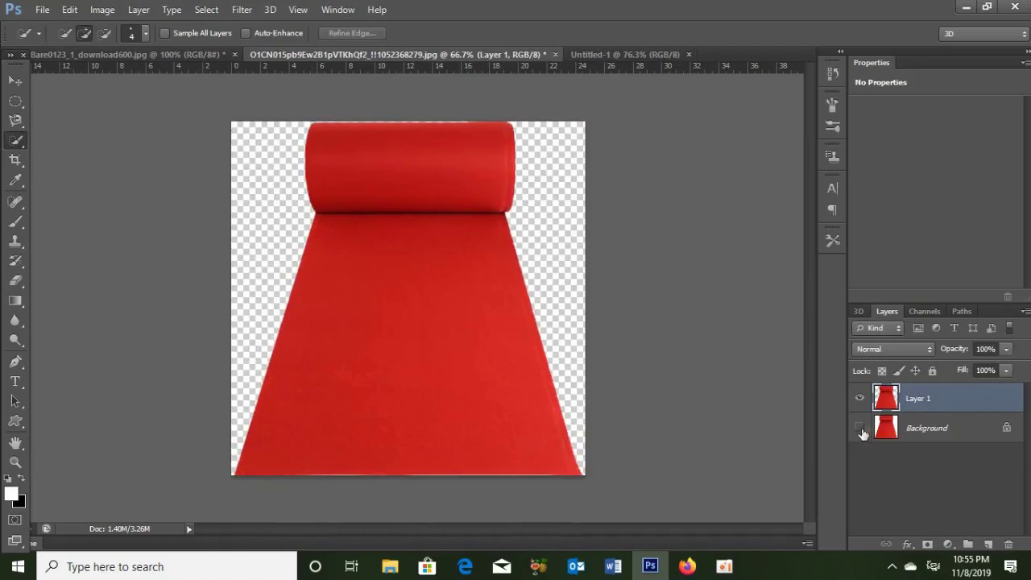
Move the carpet into Untitled-1 and stretch it wider and up to the canvas top
key(v)
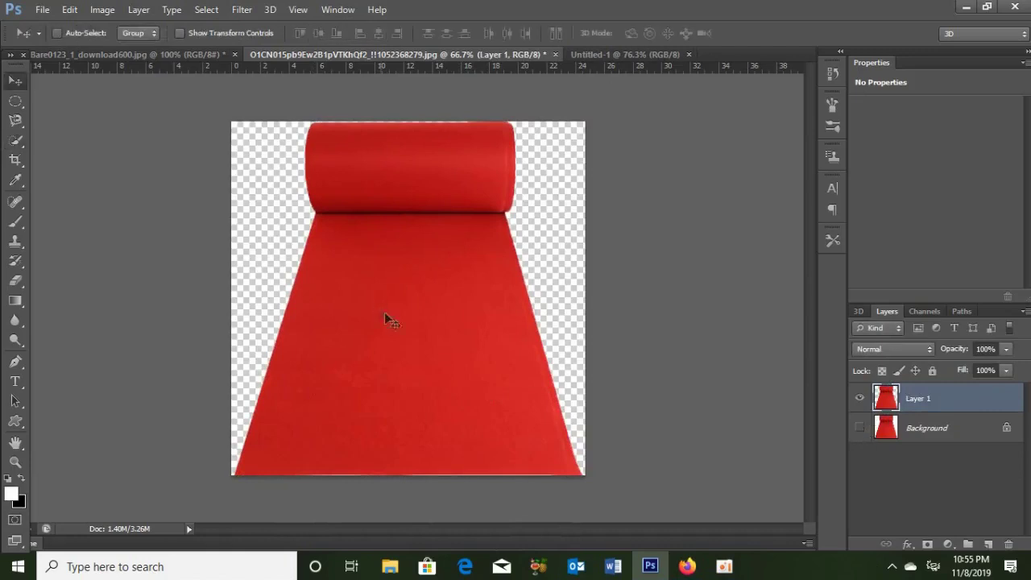
mouse_move(389, 317)
mouse_down()
mouse_move(600, 58)
mouse_move(344, 337)
mouse_up()
key(ctrl+t)
drag(550, 303, 621, 294)
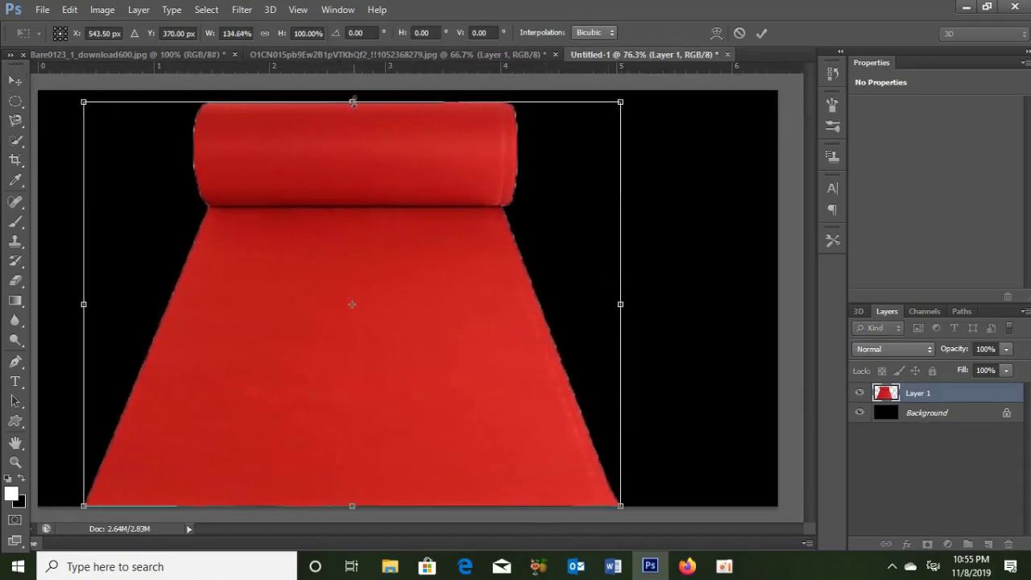
drag(353, 102, 354, 90)
key(Return)
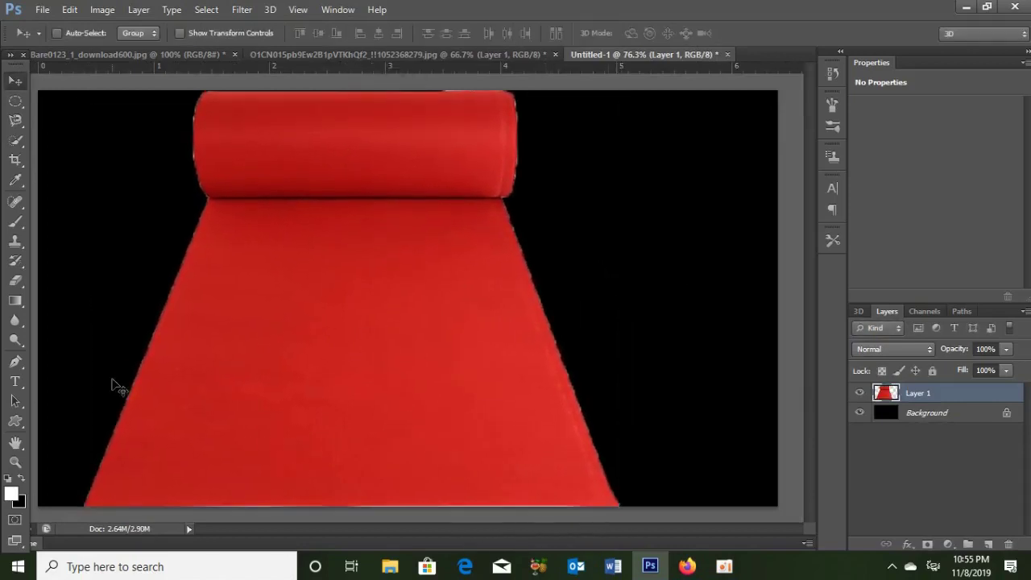
click(20, 422)
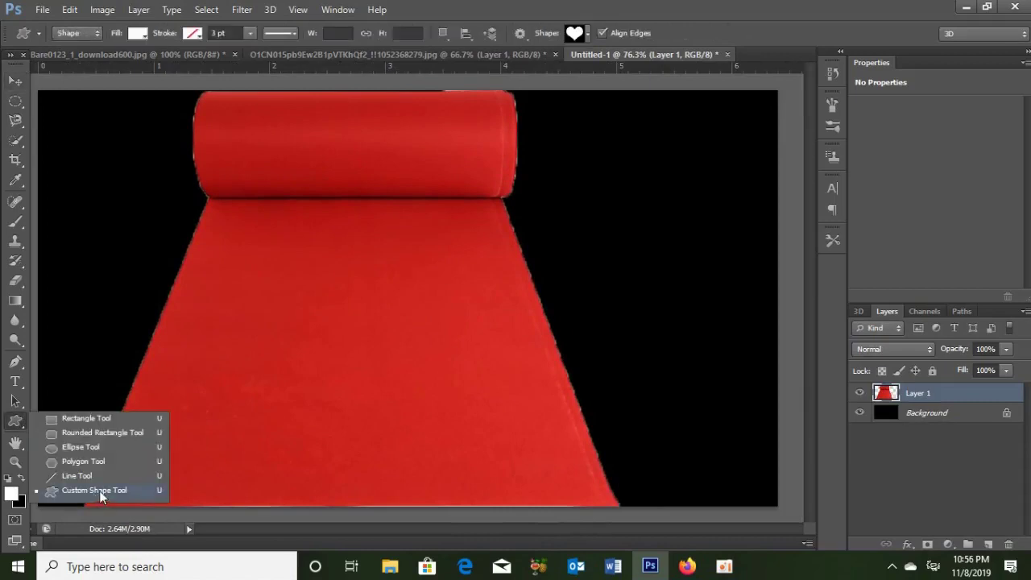
Draw a large red custom-shape heart over the carpet
click(100, 491)
click(587, 33)
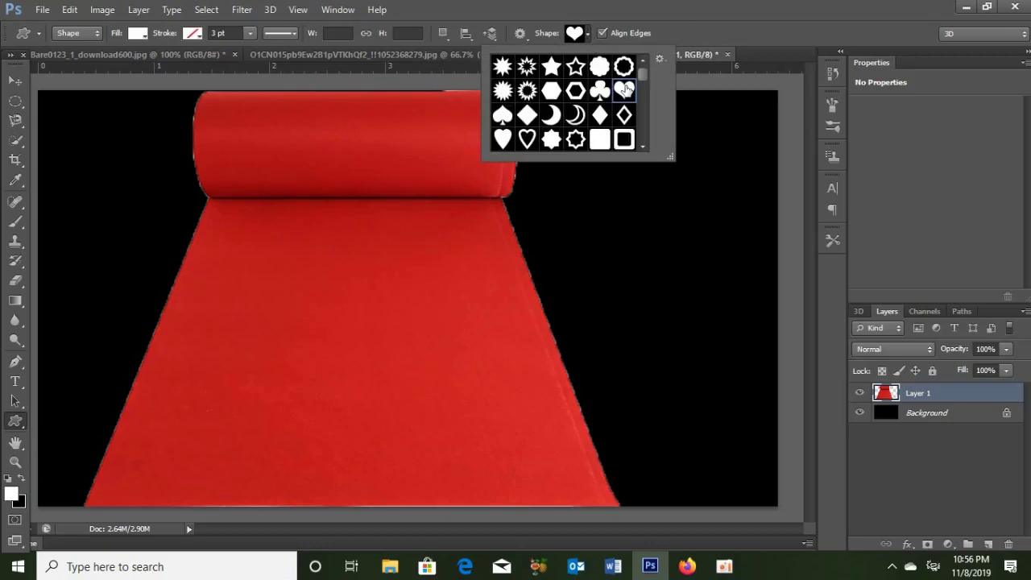
click(332, 307)
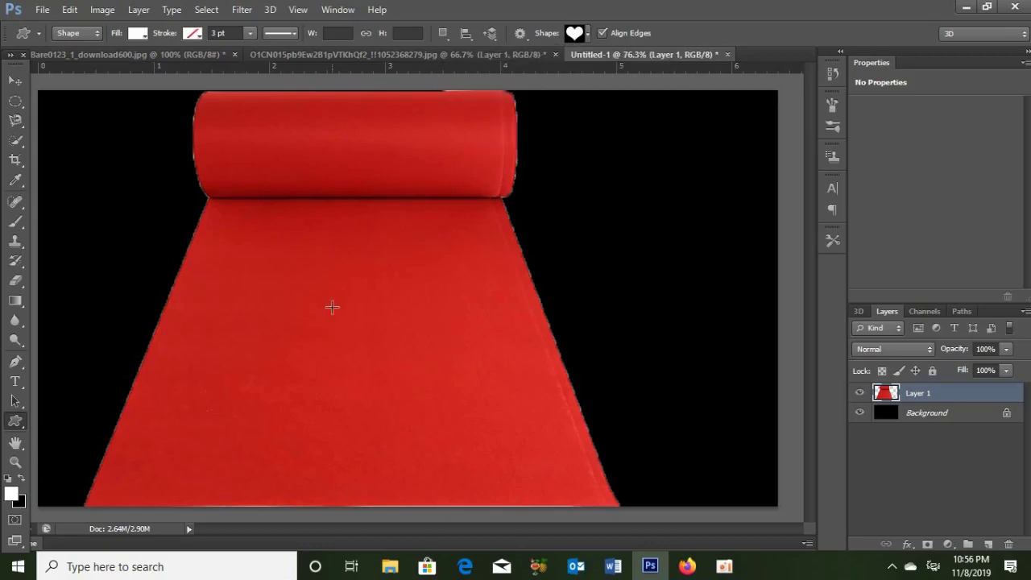
click(326, 244)
drag(326, 243, 402, 354)
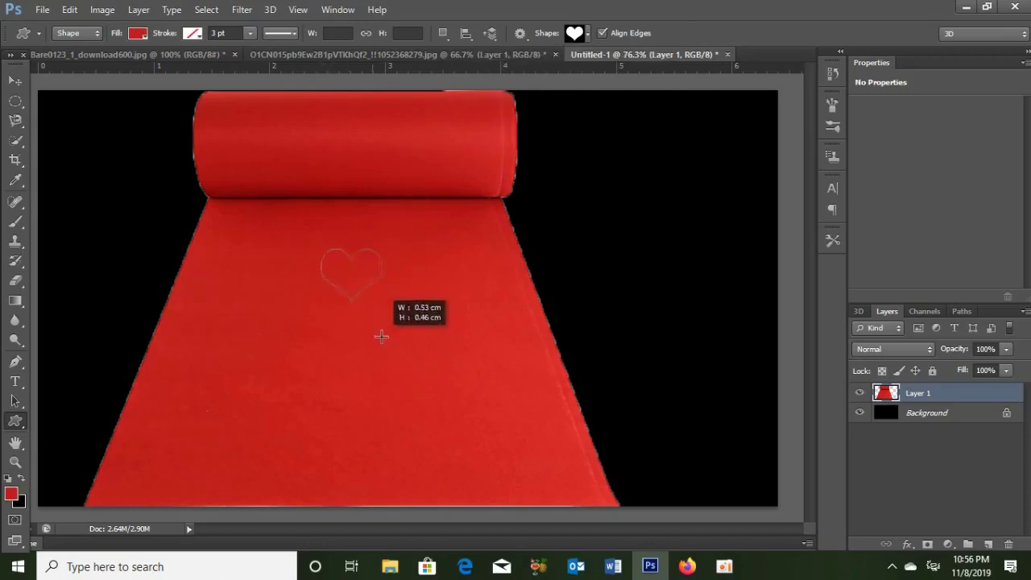
drag(402, 354, 494, 398)
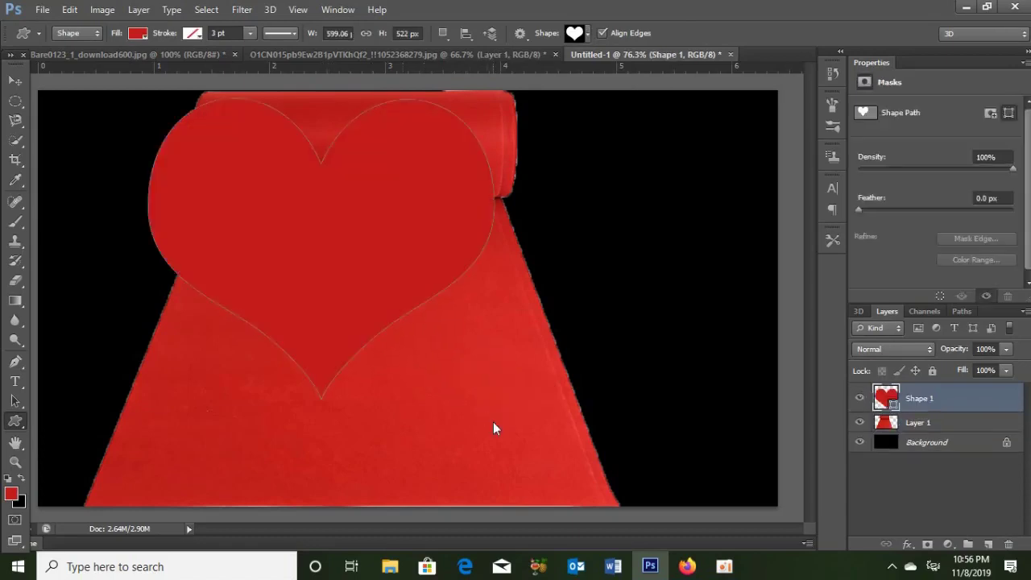
Move the heart down to the carpet's centre and scale it slightly smaller
click(15, 81)
mouse_move(315, 194)
mouse_down()
mouse_move(345, 240)
mouse_move(350, 287)
mouse_move(350, 276)
mouse_up()
key(ctrl+t)
key(Return)
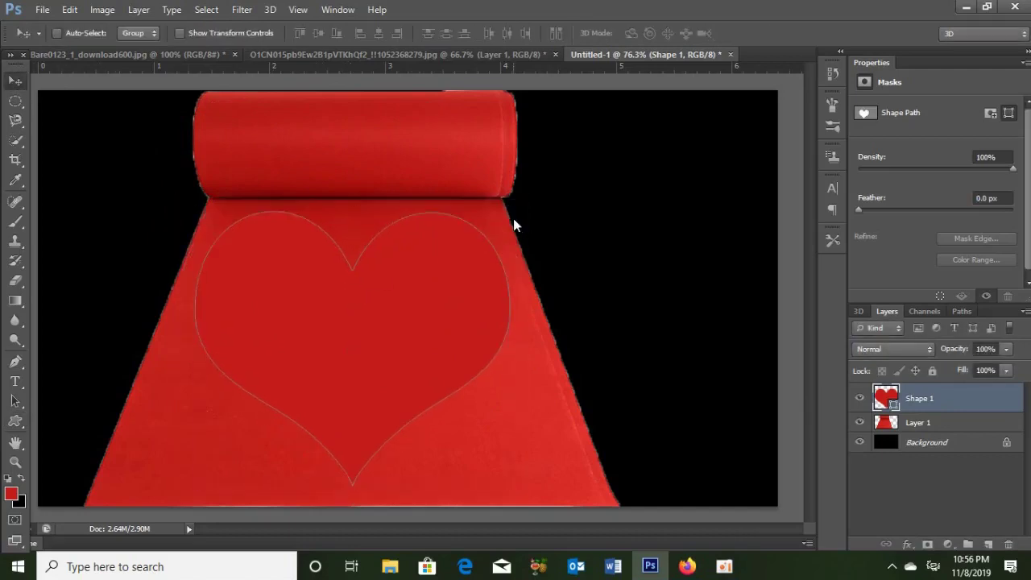
Replace the red heart shape layer with a solid black heart filled on a new layer
ctrl+click(886, 397)
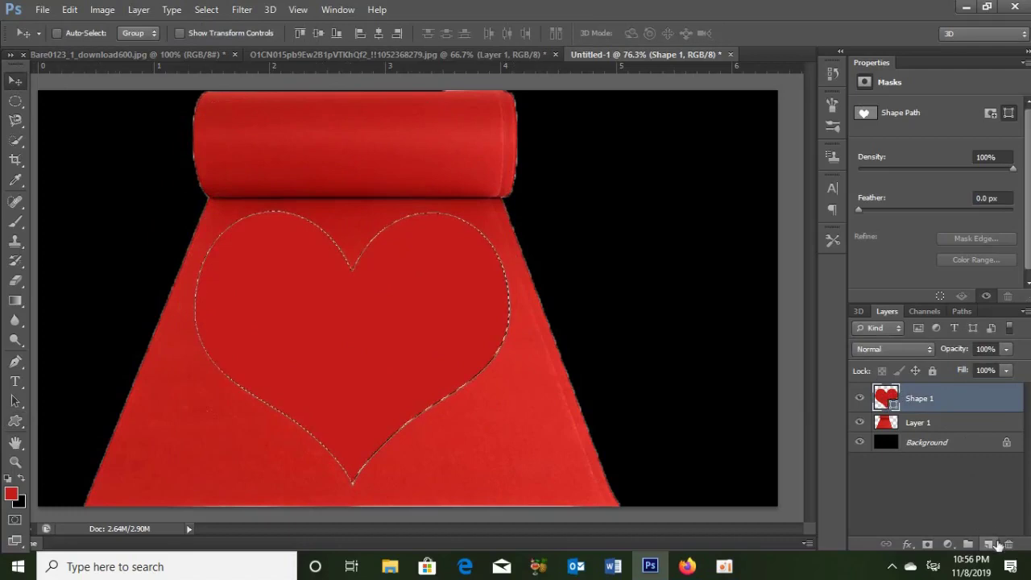
click(993, 545)
drag(917, 419, 1007, 546)
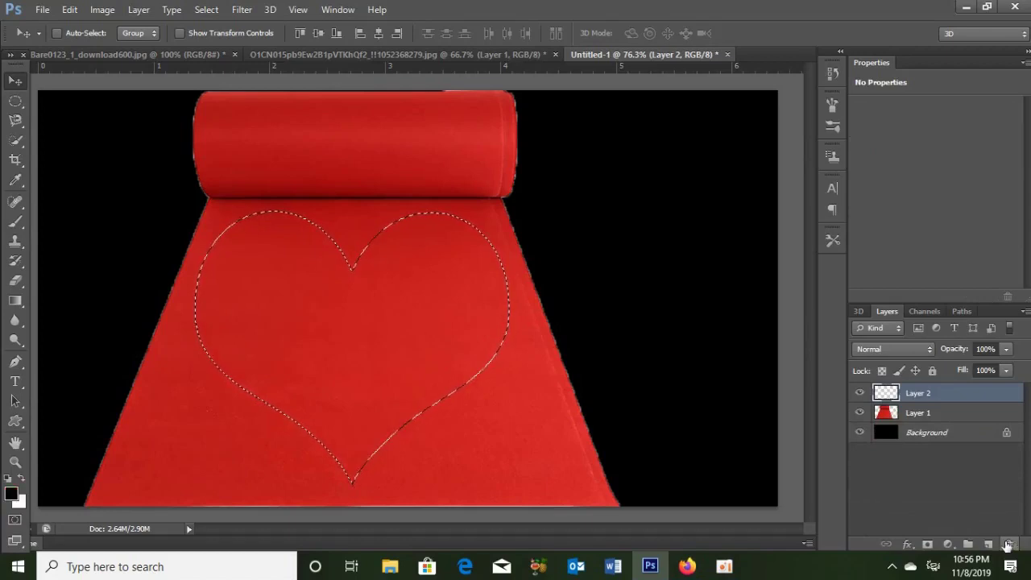
key(d)
key(alt+BackSpace)
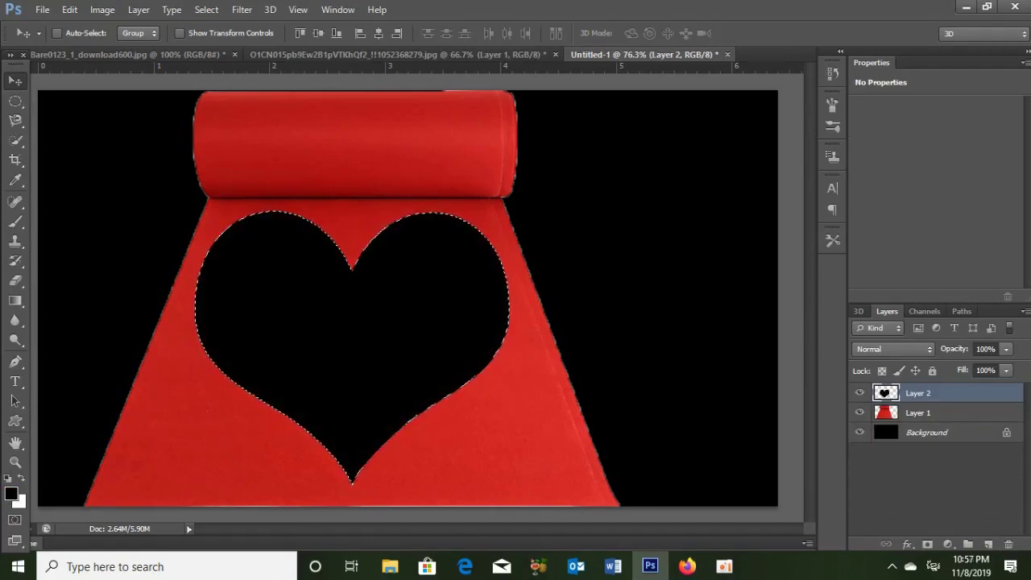
key(ctrl+d)
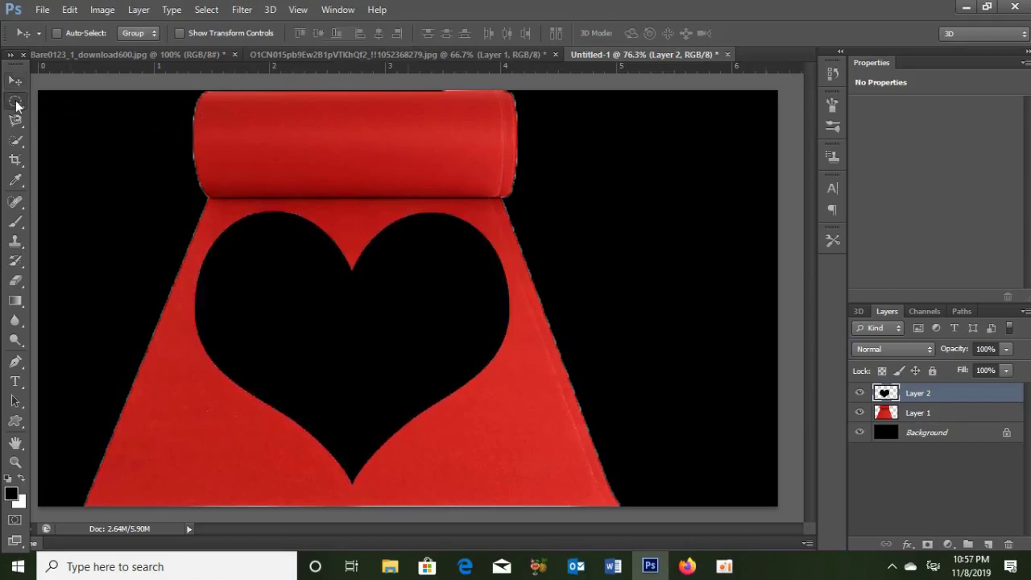
Fill a small black circle at the heart's top notch on a new layer, adding an empty layer above
click(16, 103)
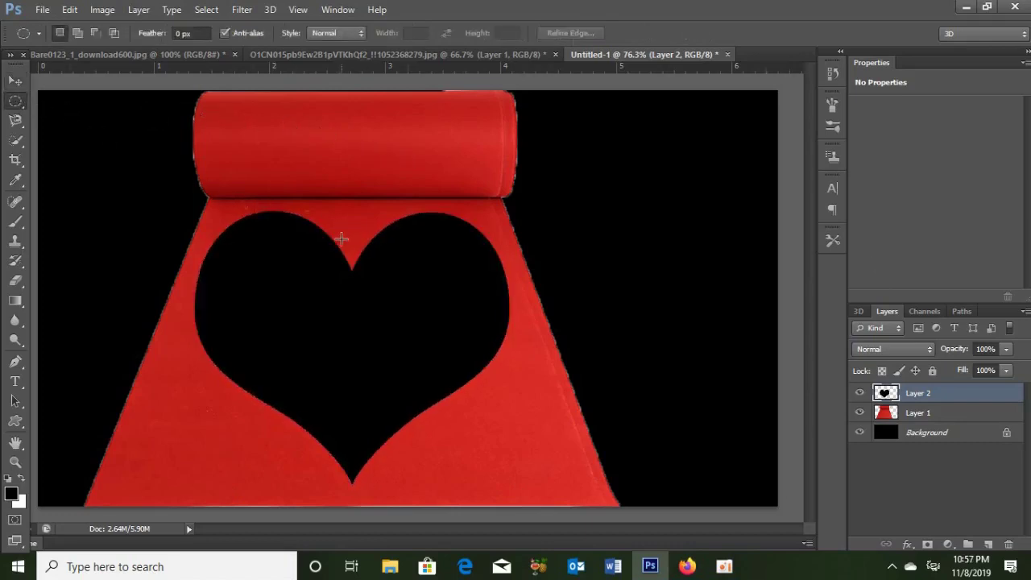
drag(345, 236, 356, 250)
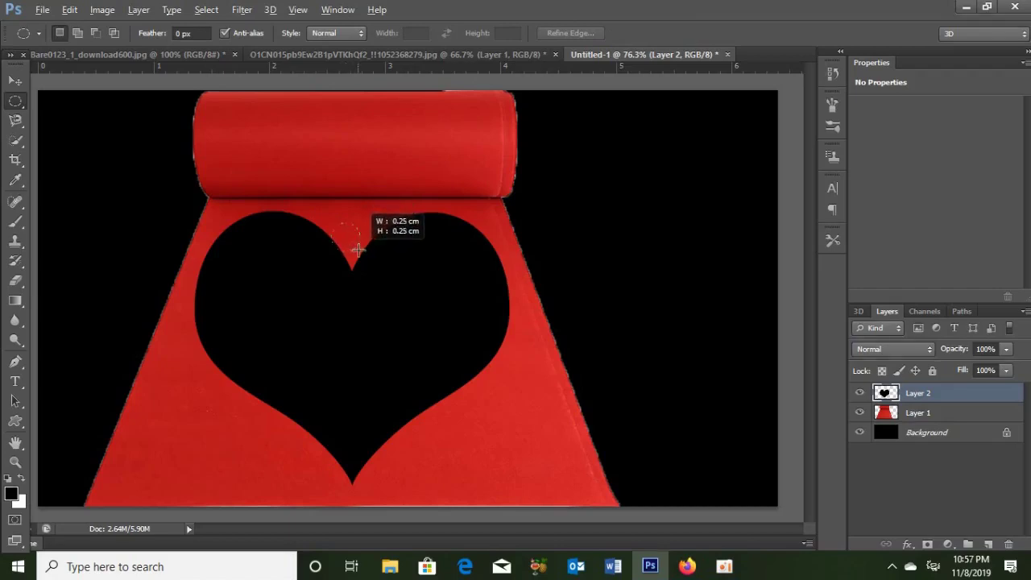
drag(358, 251, 359, 250)
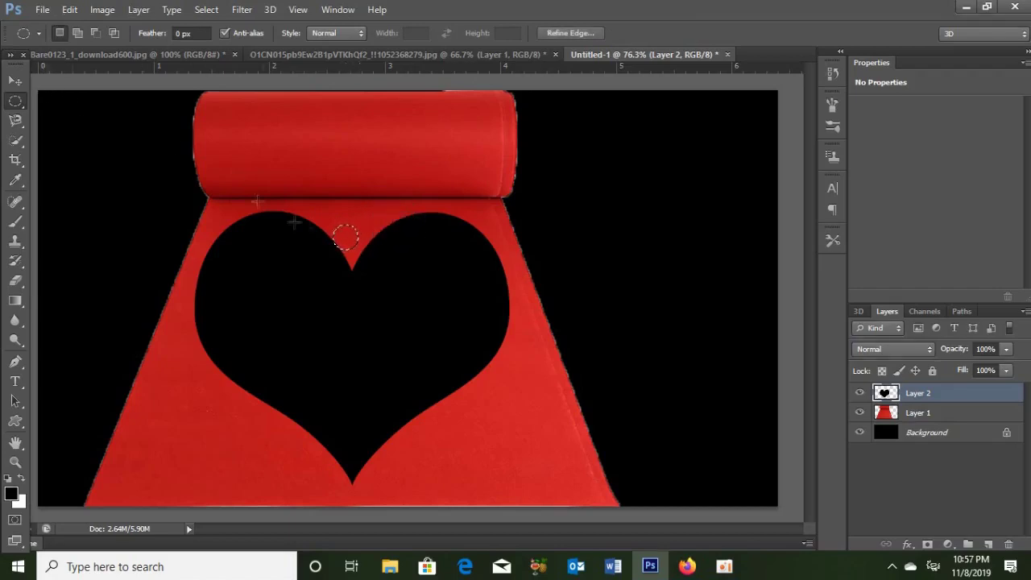
drag(348, 238, 354, 244)
click(988, 545)
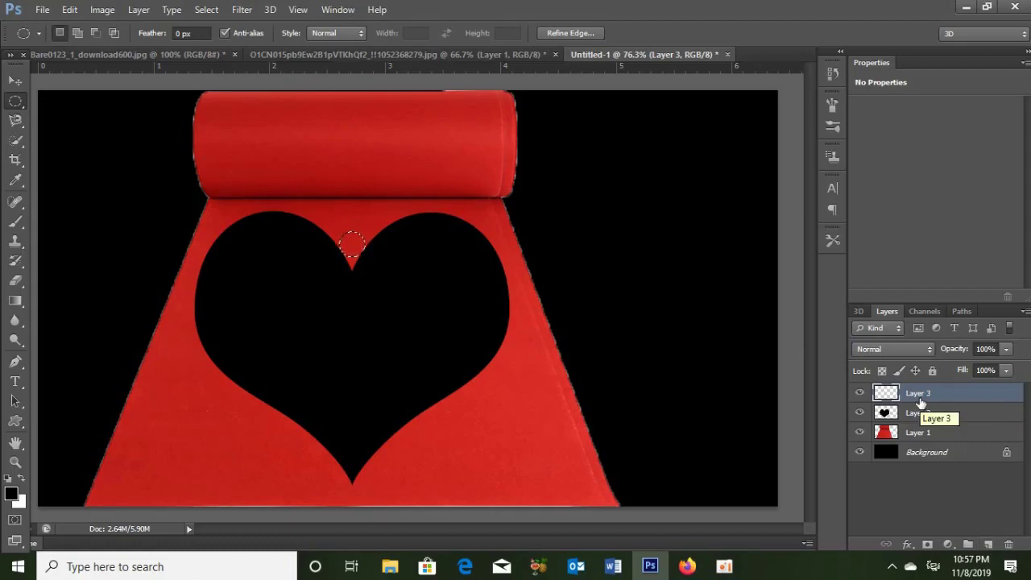
key(alt+BackSpace)
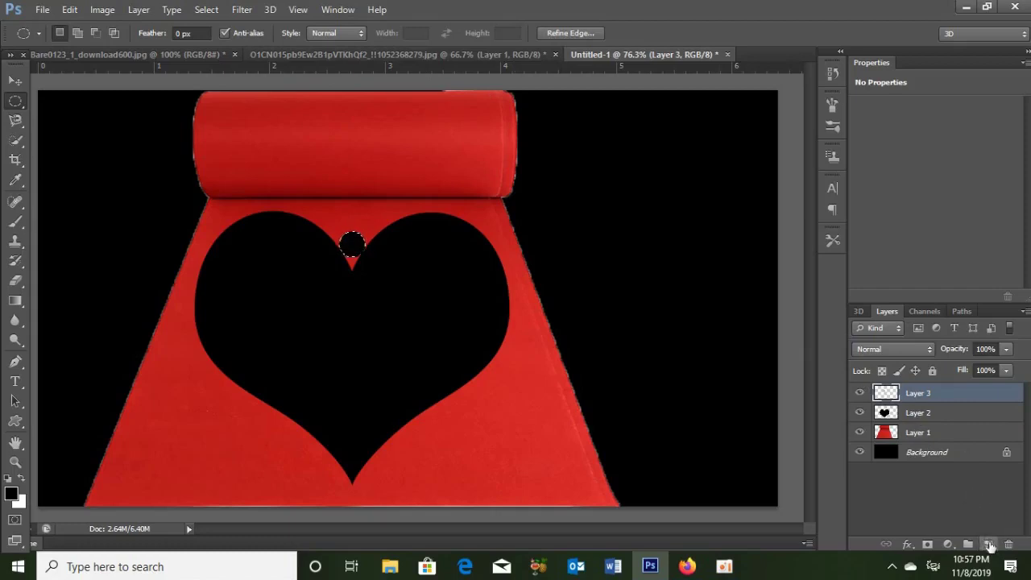
click(989, 545)
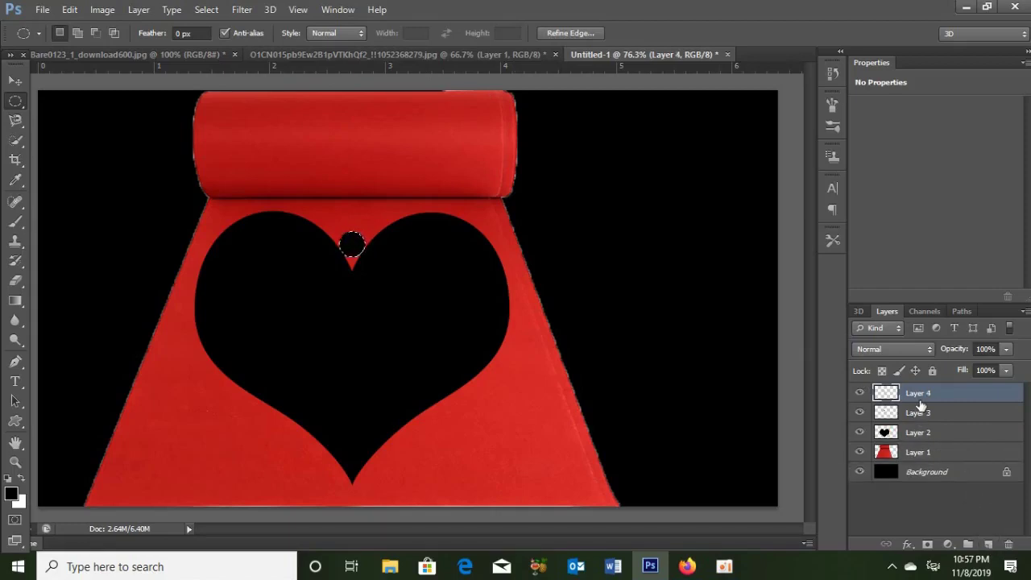
drag(921, 403, 919, 395)
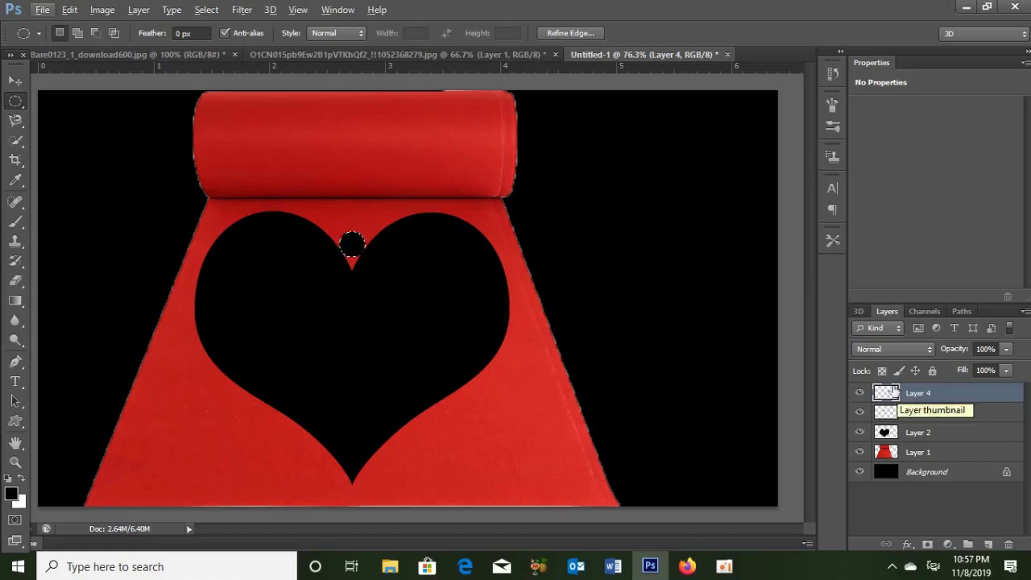
Scale the circular selection to 90% width with proportions linked
click(207, 12)
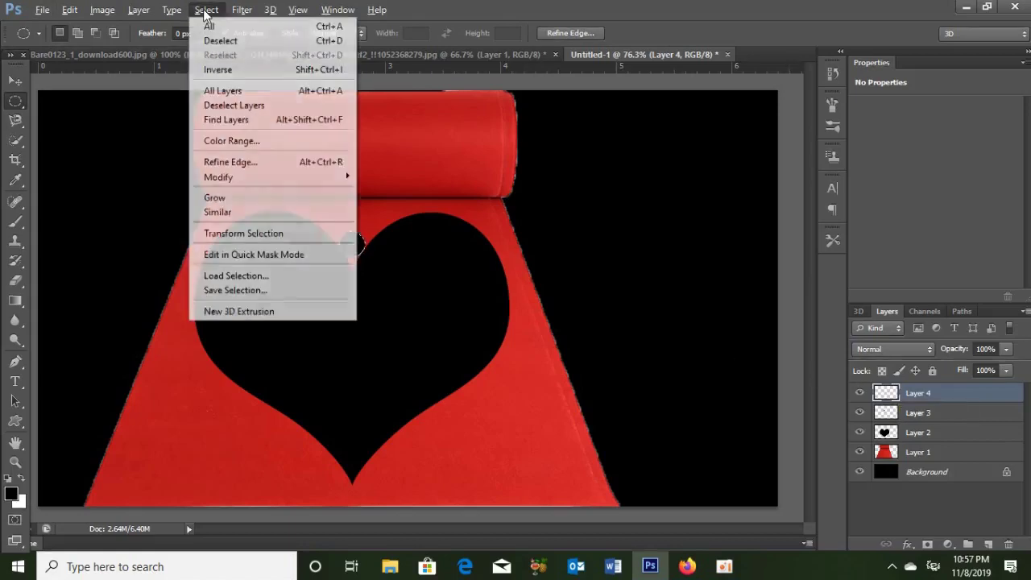
click(230, 233)
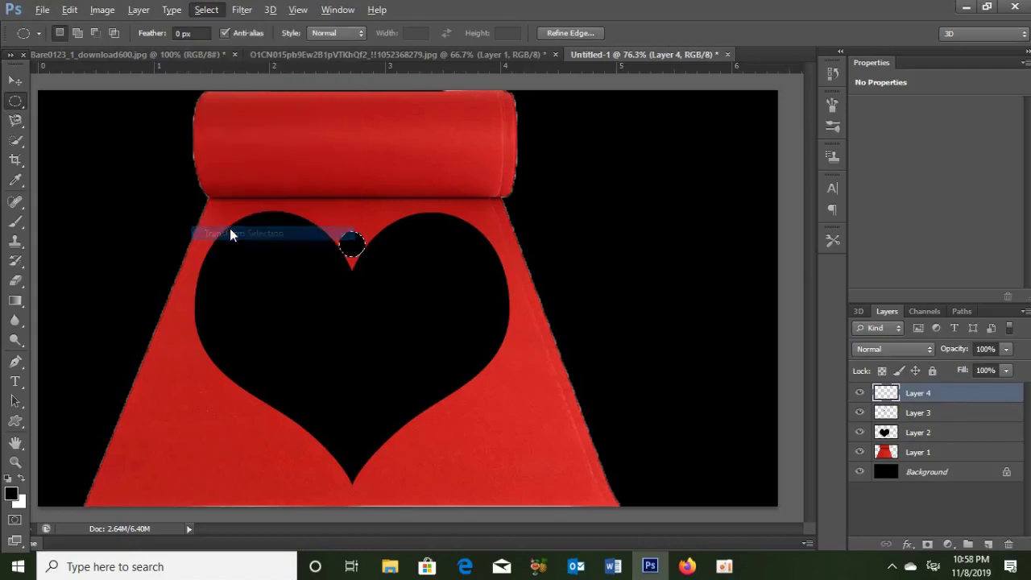
double_click(249, 33)
text(90)
click(265, 33)
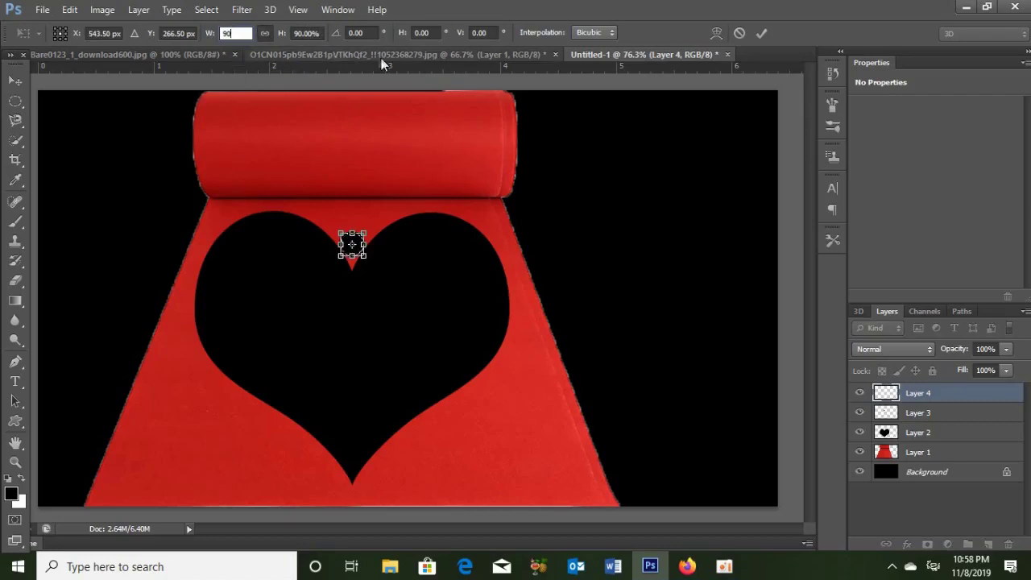
key(Return)
key(Return)
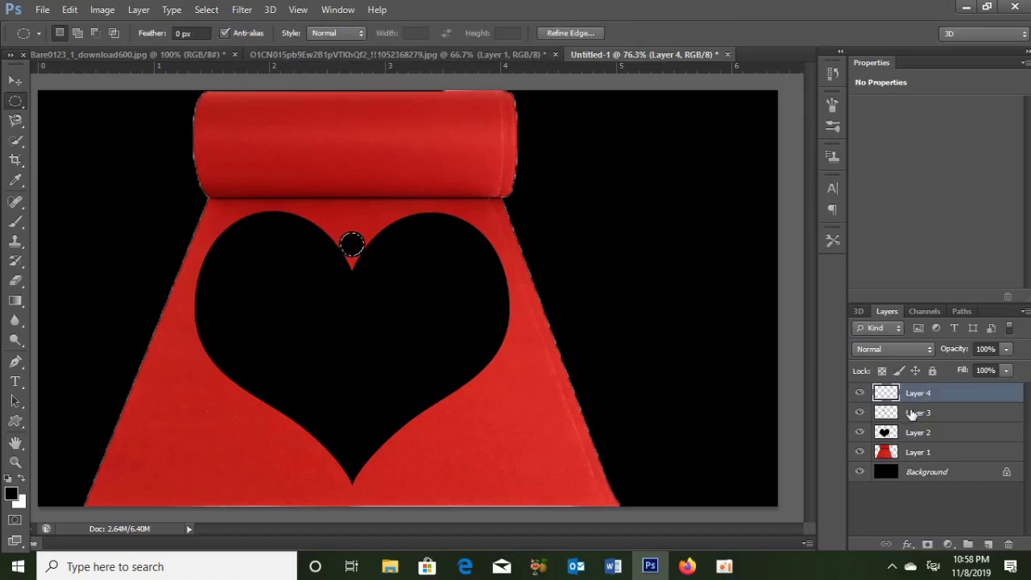
Select Layers 4, 3 and 2 together in the Layers panel
click(913, 412)
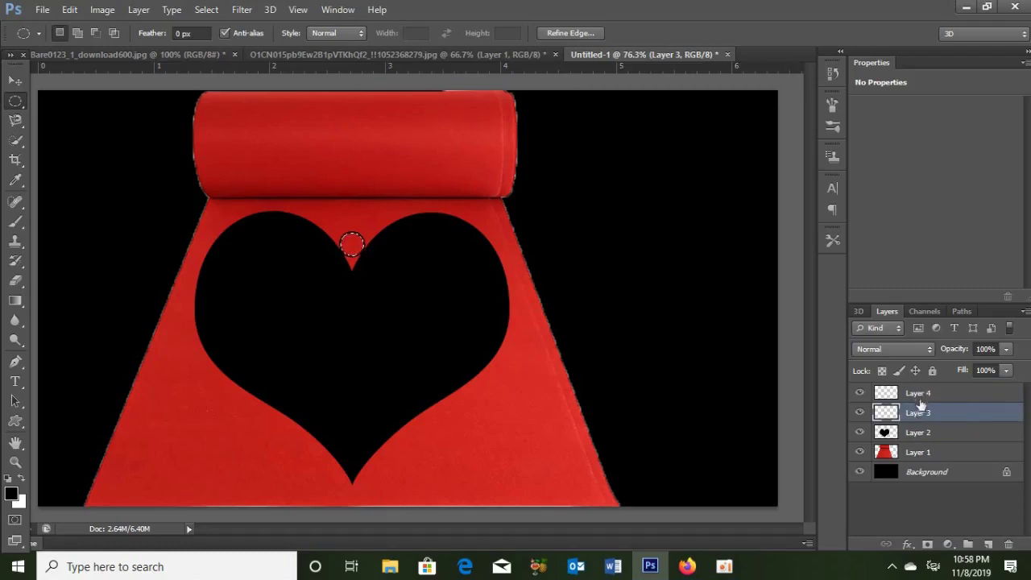
click(914, 397)
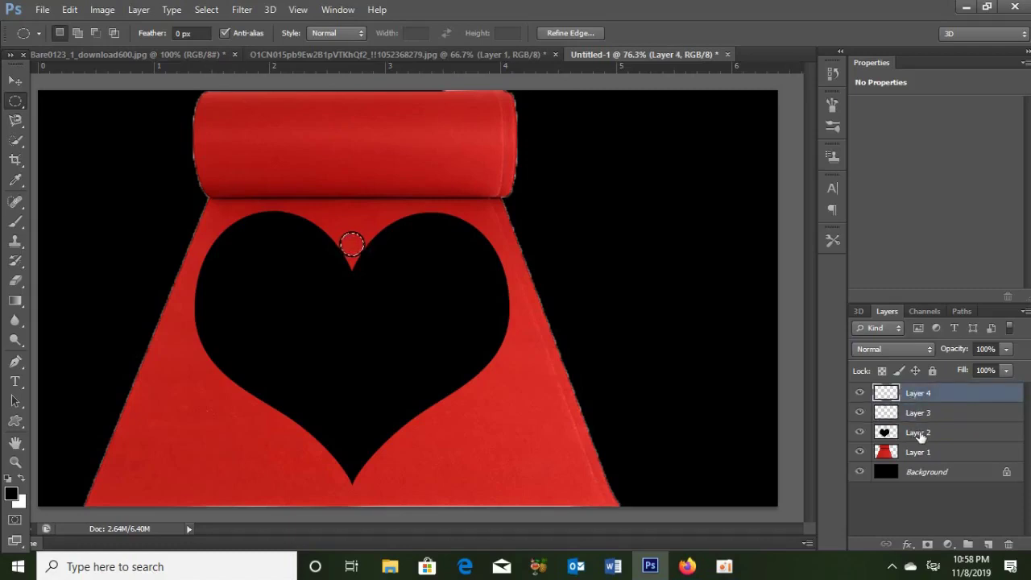
shift+click(920, 436)
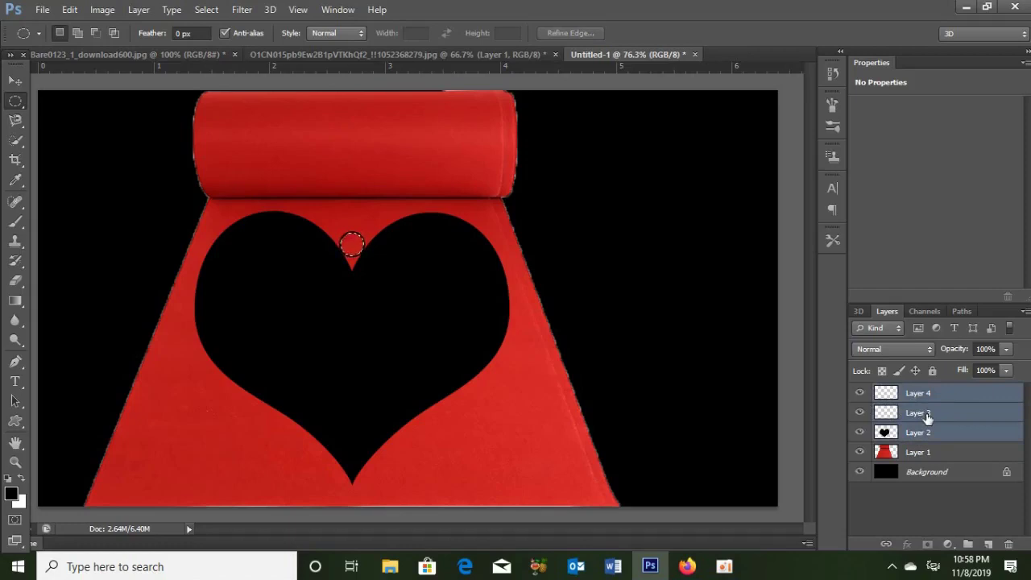
Merge Layers 4, 3 and 2 and give Layer 4 a heart-shaped layer mask
key(ctrl+e)
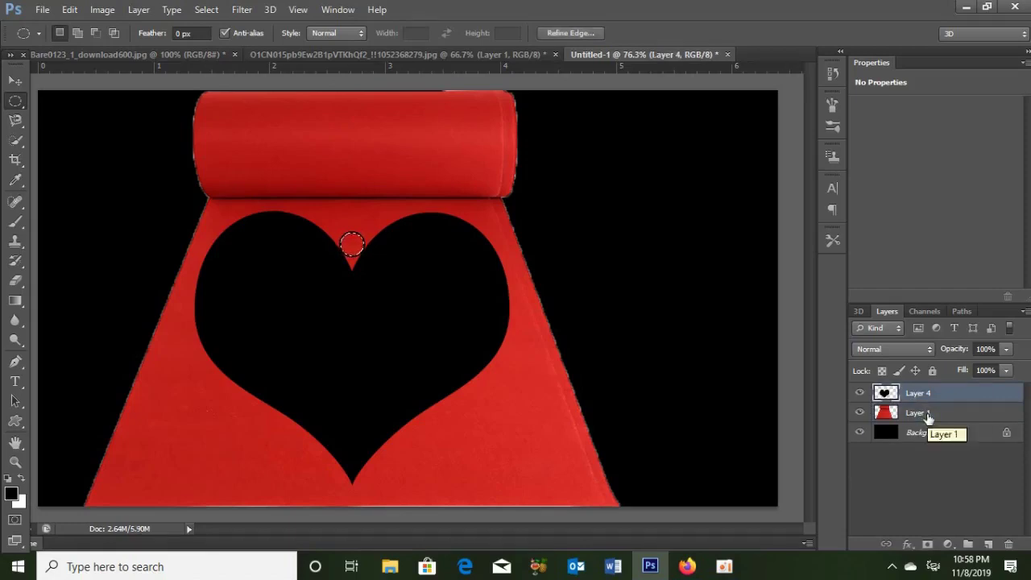
ctrl+click(885, 395)
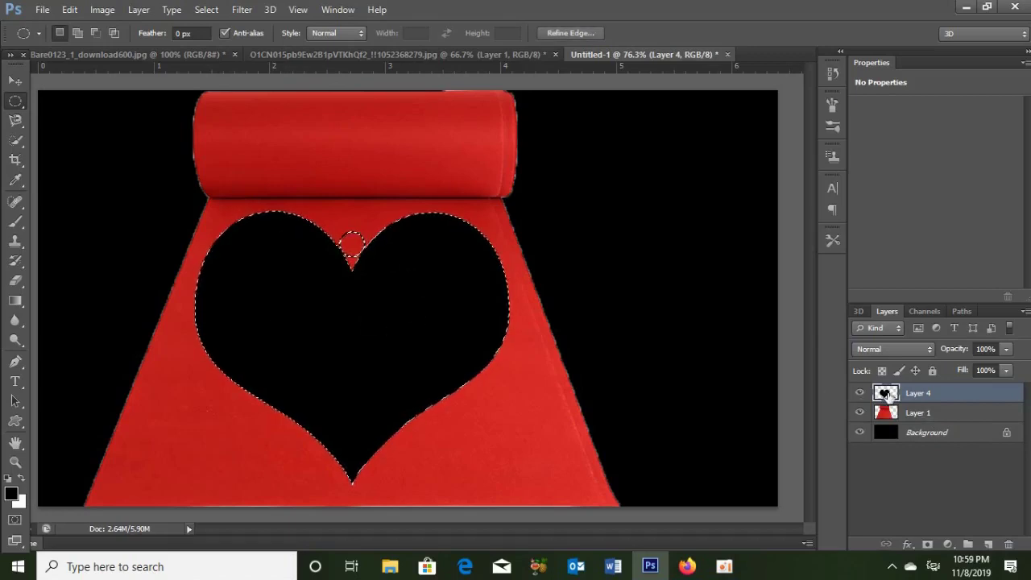
click(927, 546)
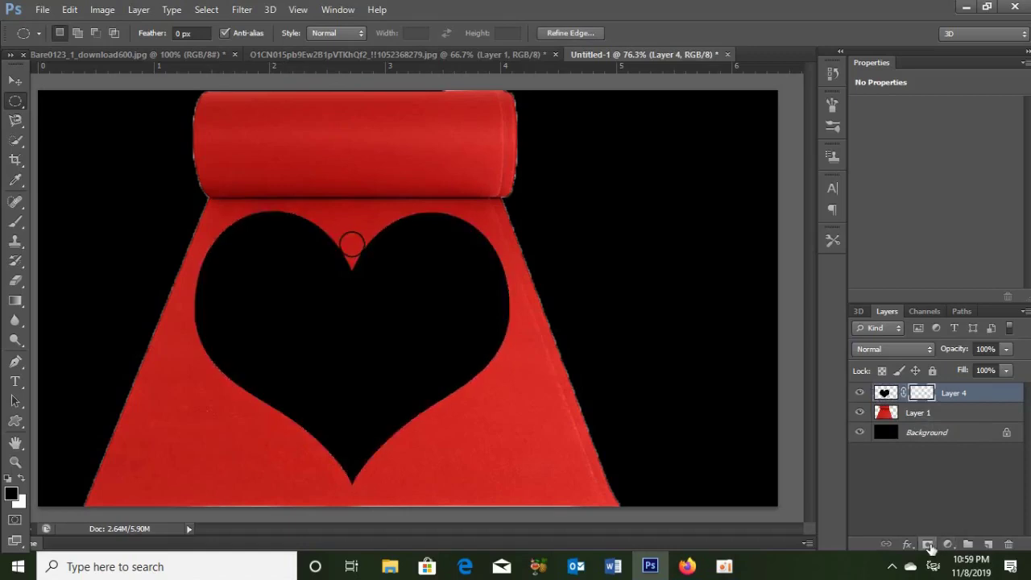
click(885, 393)
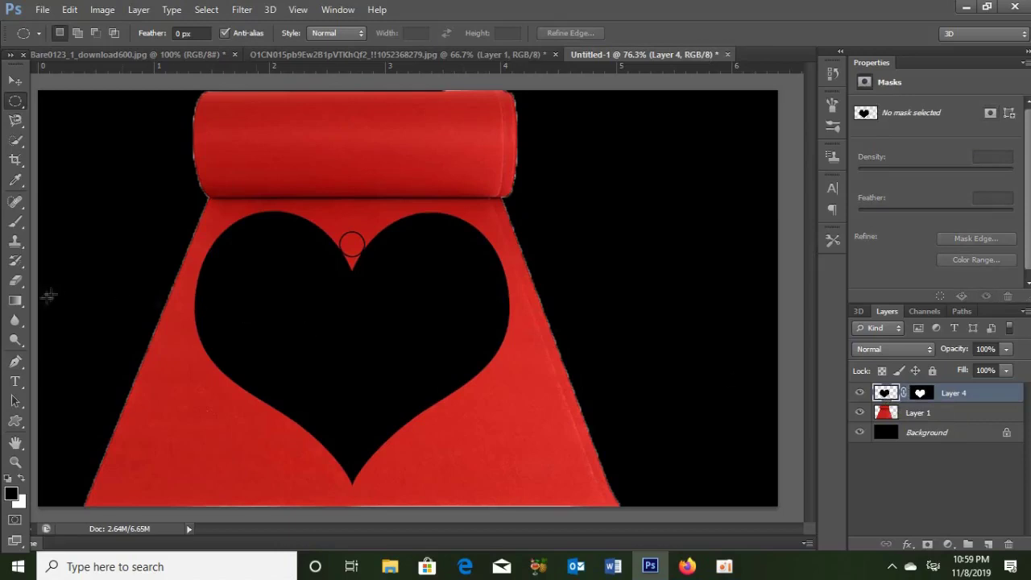
Load the Metals gradient presets into the Gradient Editor
click(15, 301)
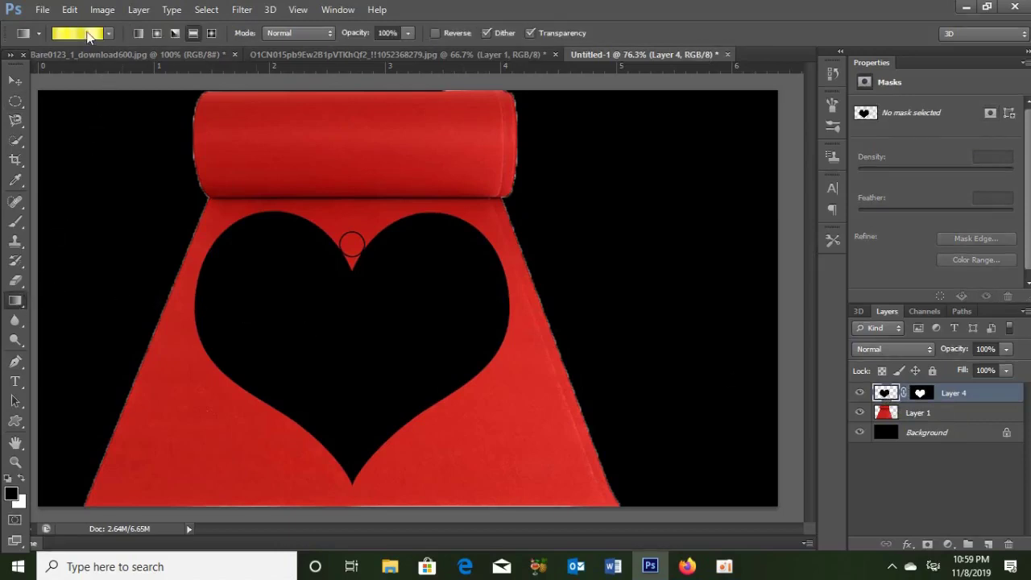
click(89, 36)
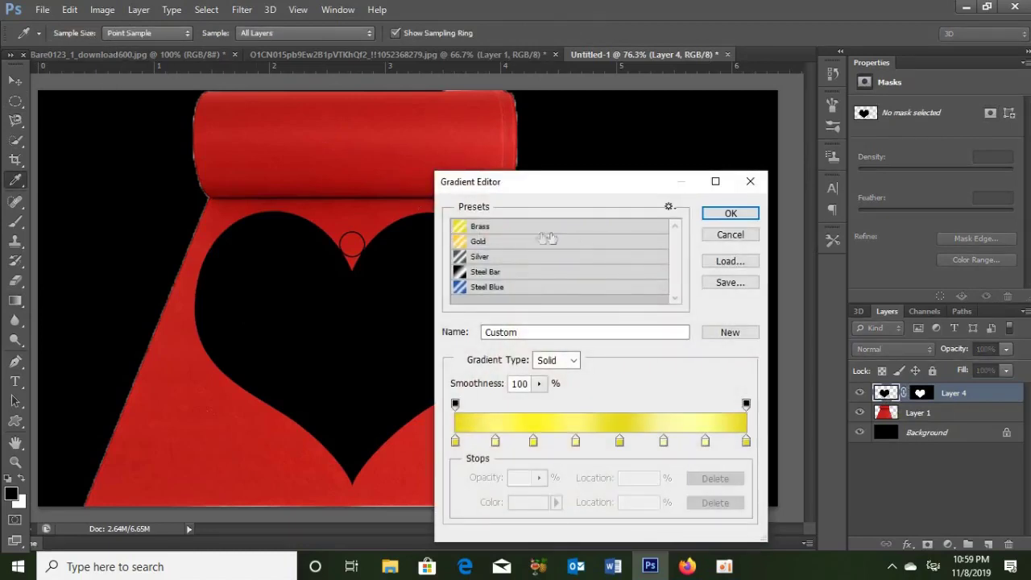
click(668, 207)
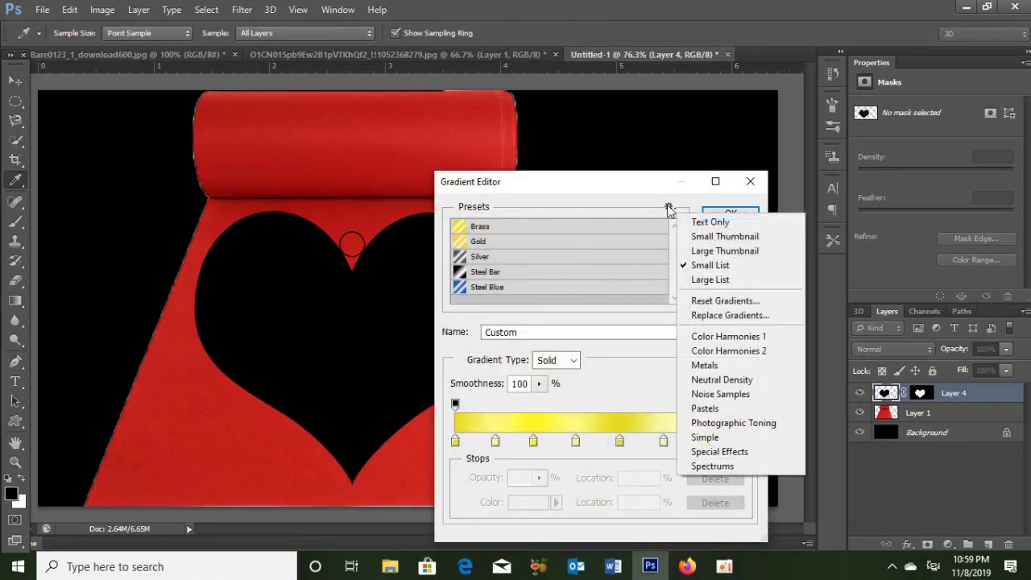
click(704, 364)
click(459, 224)
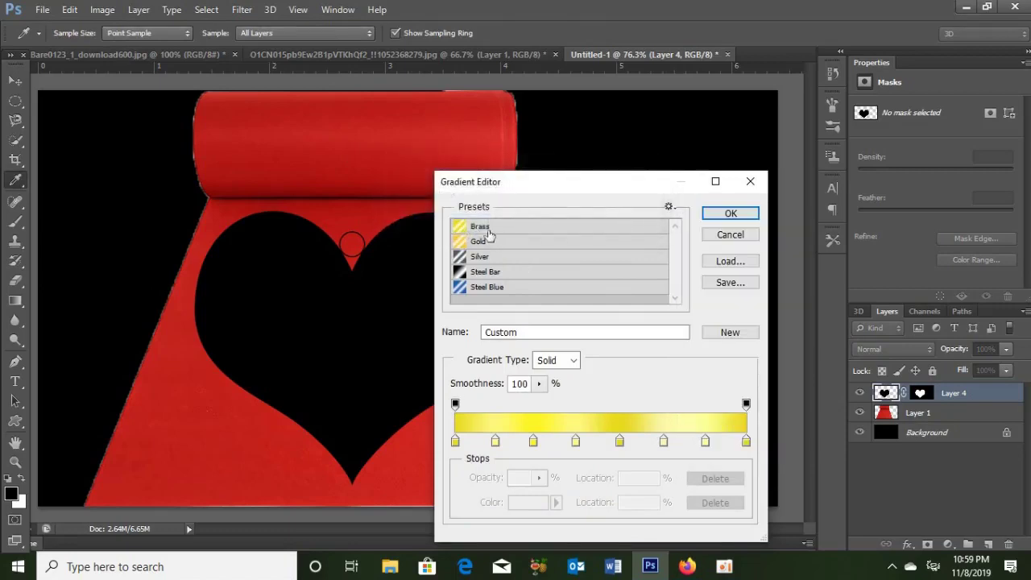
double_click(704, 441)
key(Return)
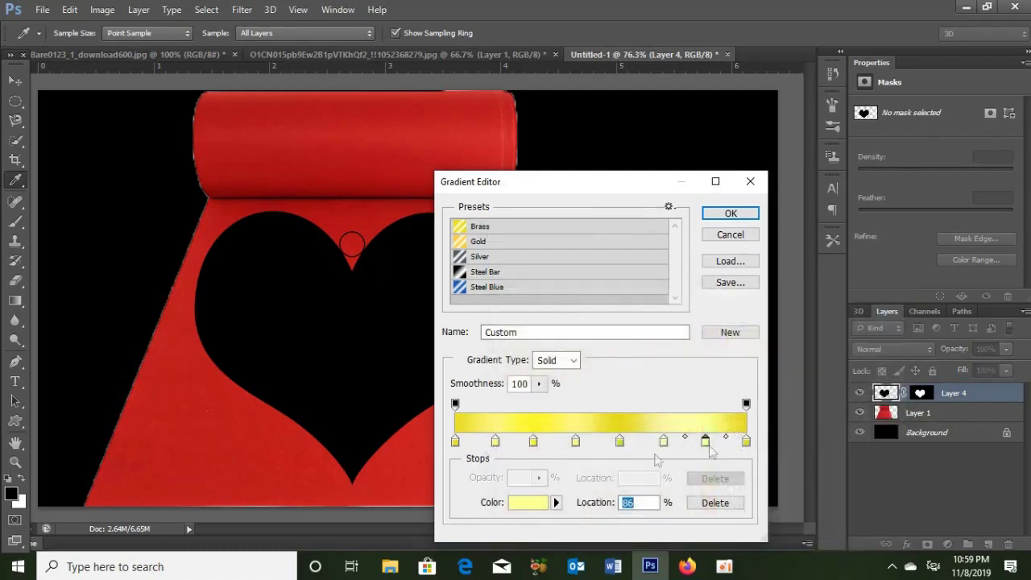
Recolour the first three gradient stops in yellow, pale yellow and deeper yellow
click(455, 440)
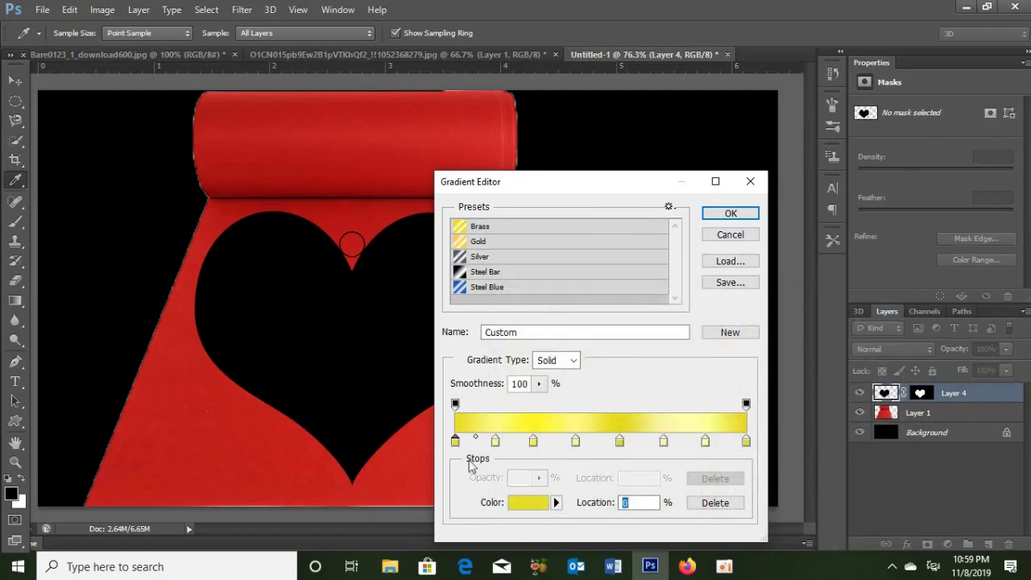
click(528, 502)
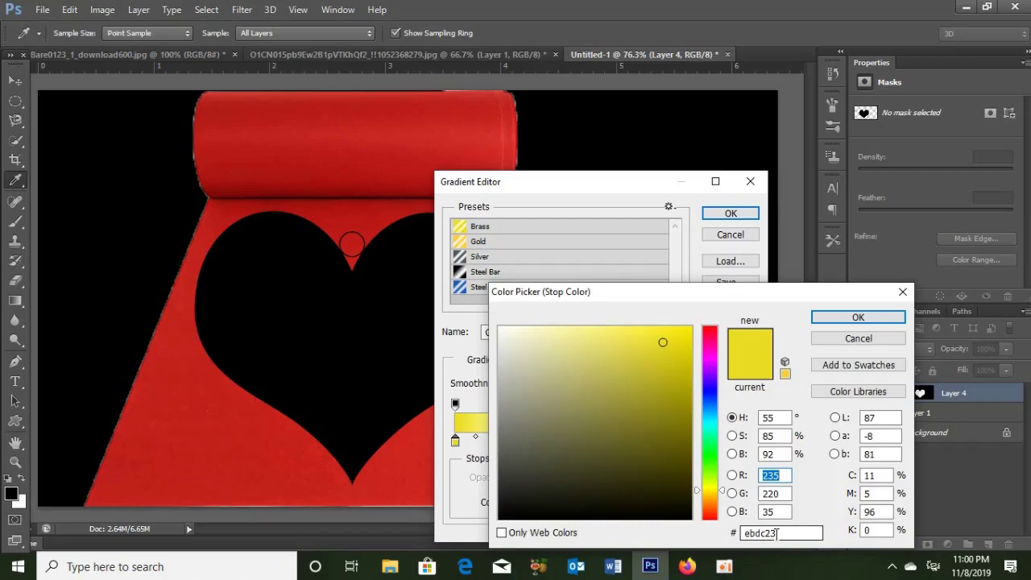
click(858, 317)
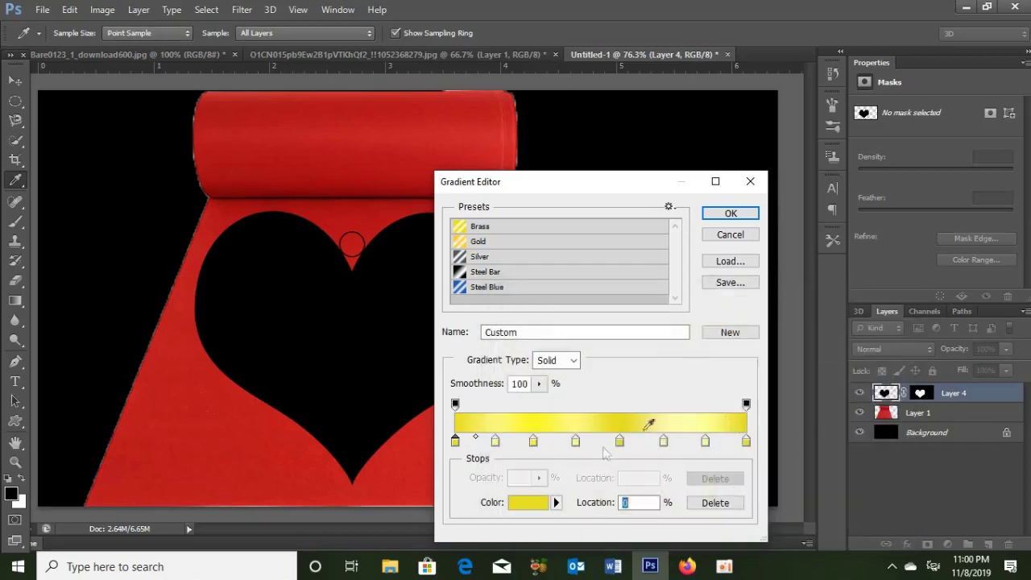
click(495, 438)
click(532, 501)
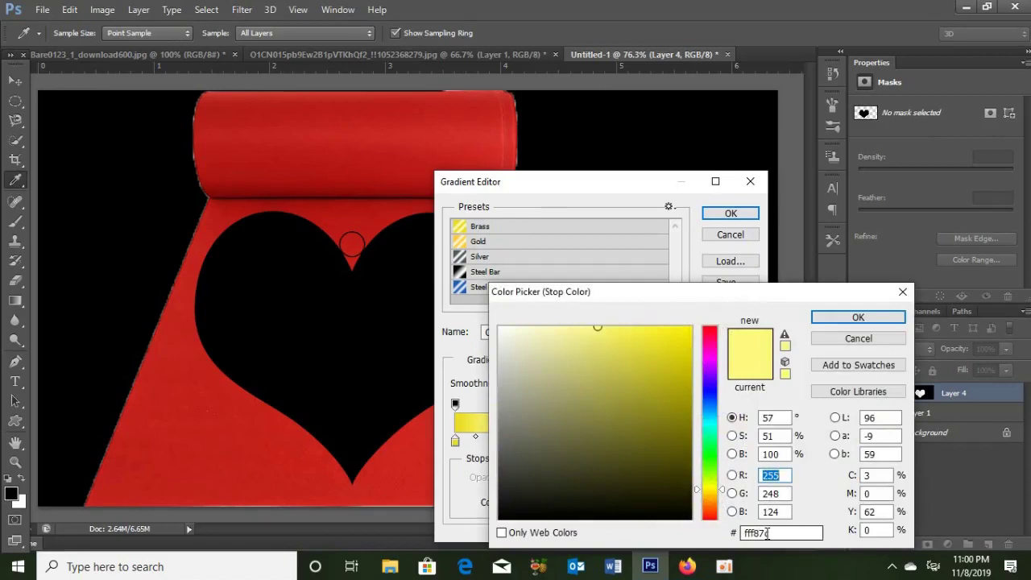
click(860, 318)
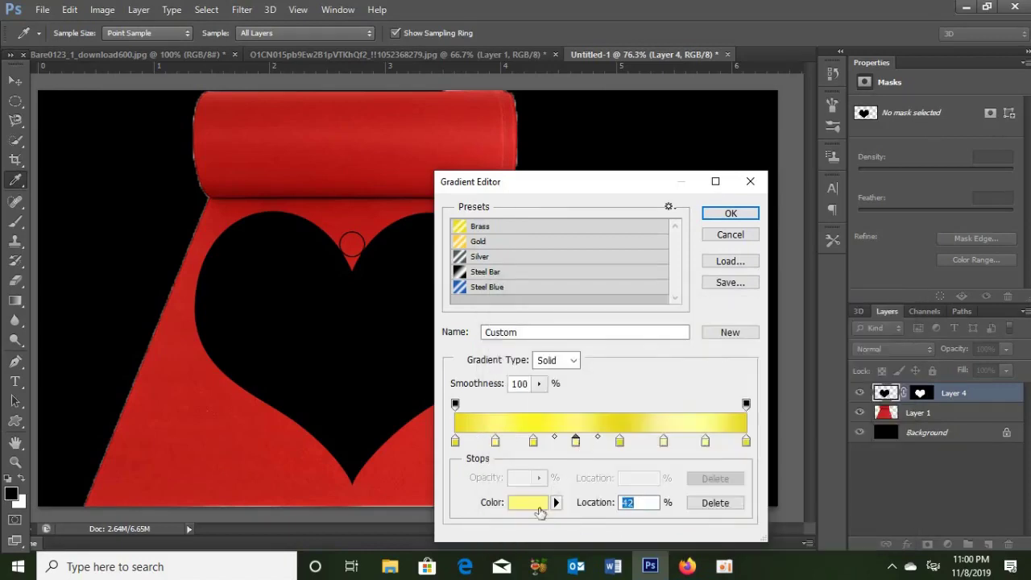
click(539, 511)
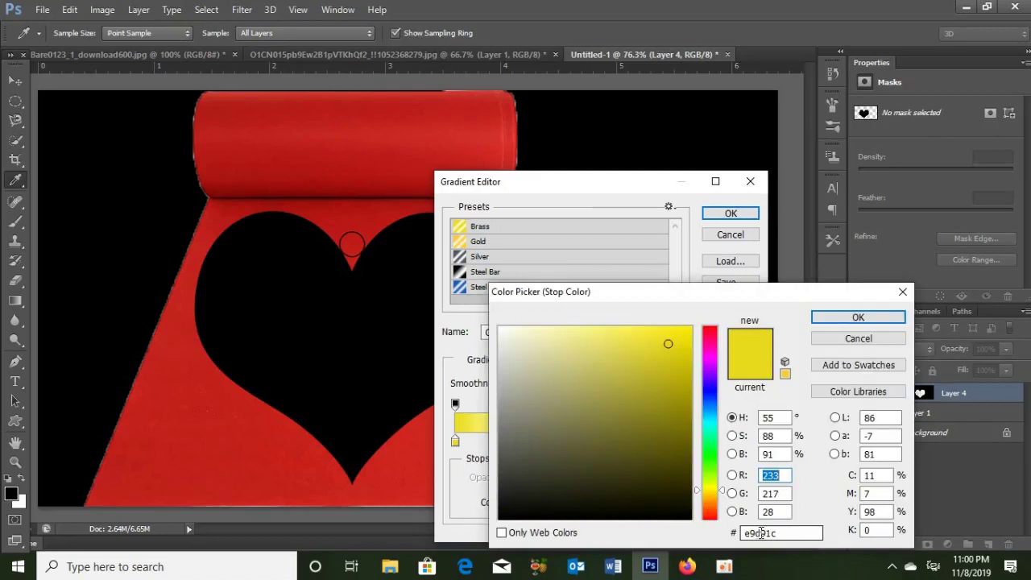
click(858, 317)
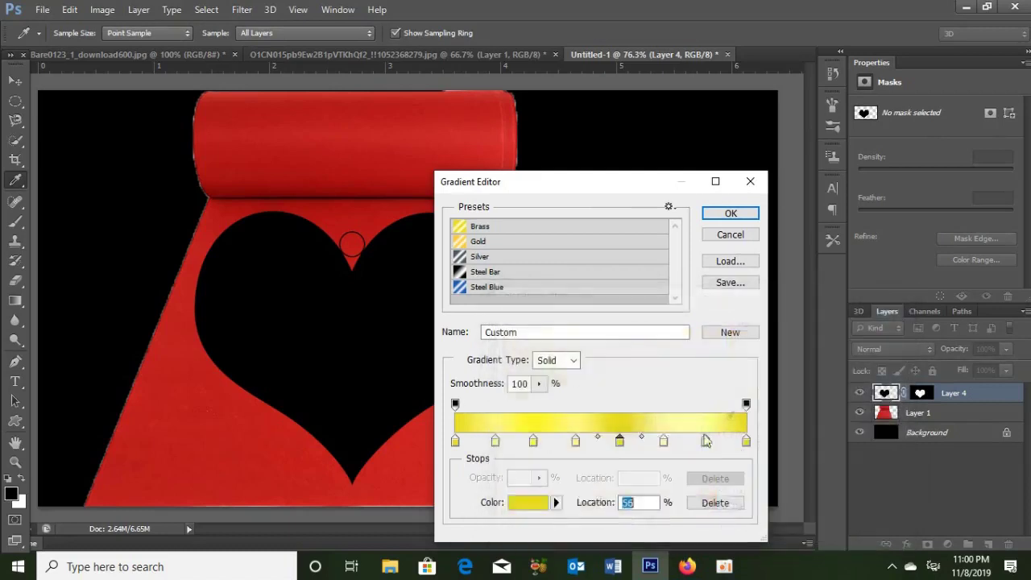
Turn the last stop yellow and drag the gold gradient vertically across the heart
click(746, 441)
click(527, 502)
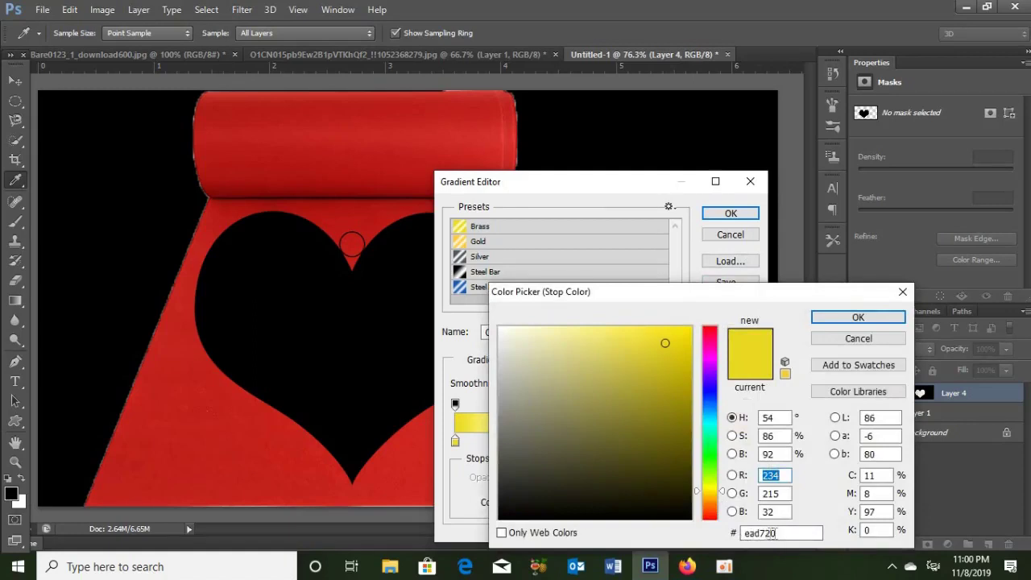
click(855, 319)
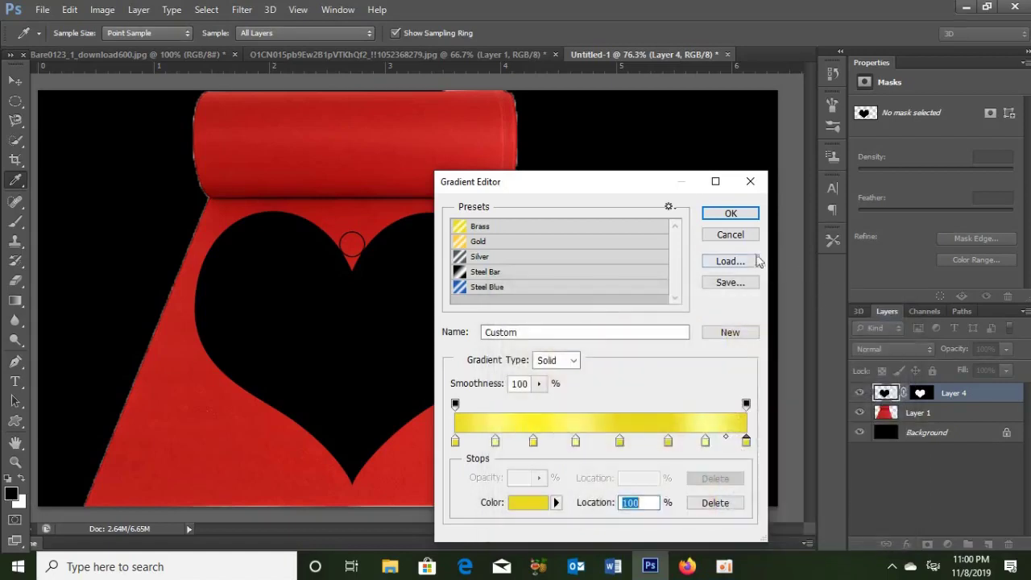
click(725, 216)
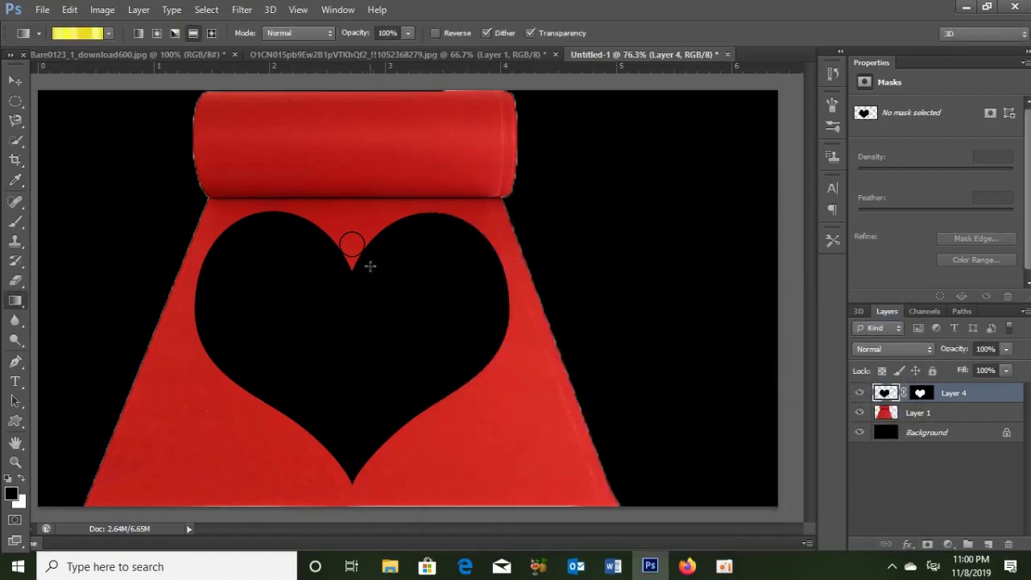
drag(273, 210, 346, 460)
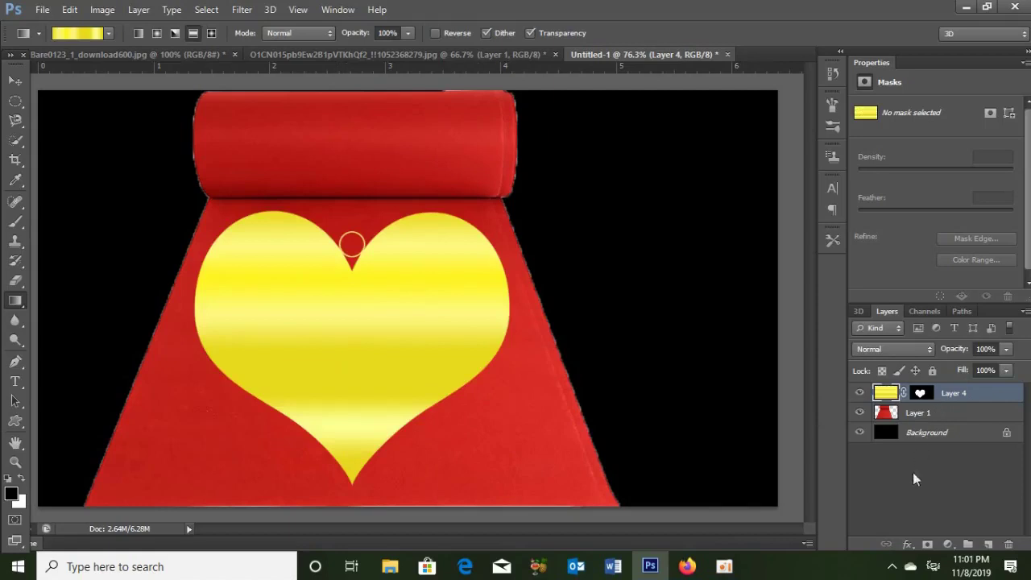
Add an Outer Bevel of size 14 to the gold heart
click(908, 543)
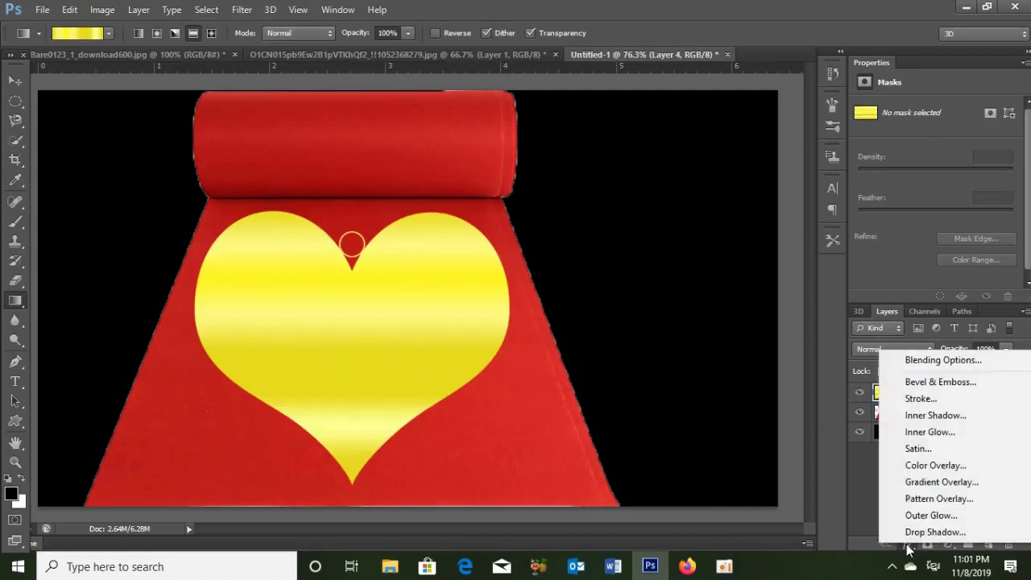
click(921, 383)
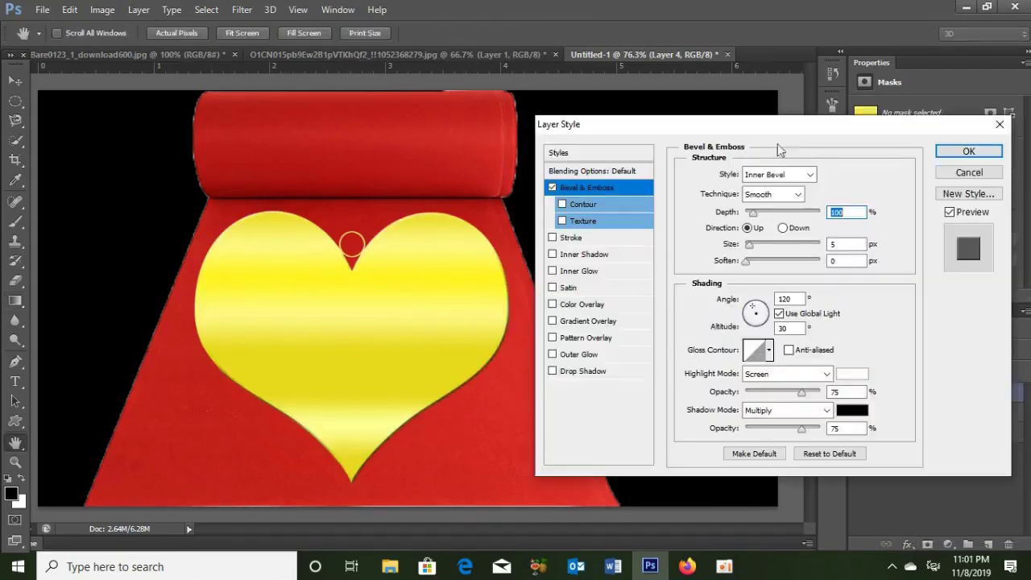
click(760, 176)
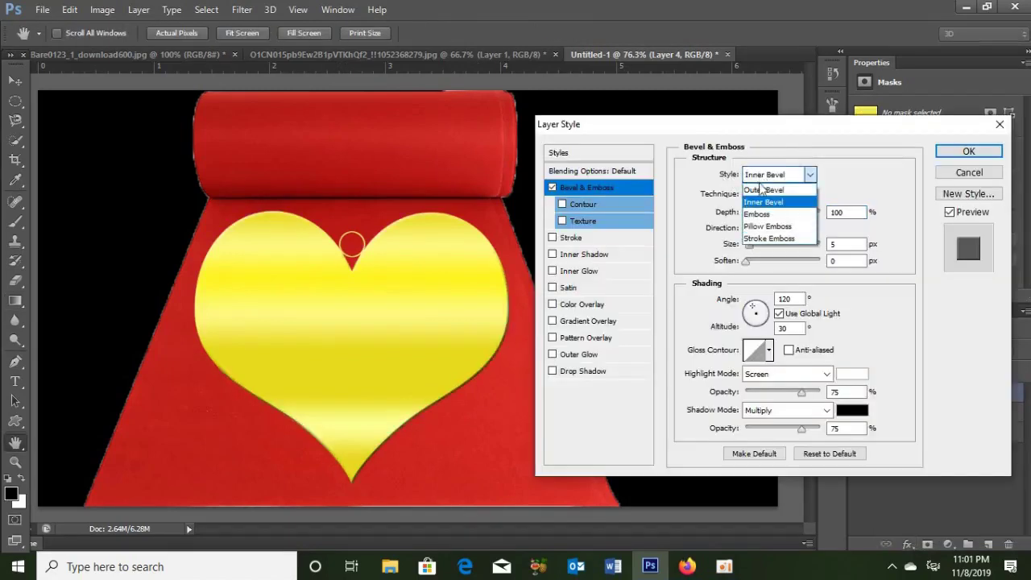
click(761, 189)
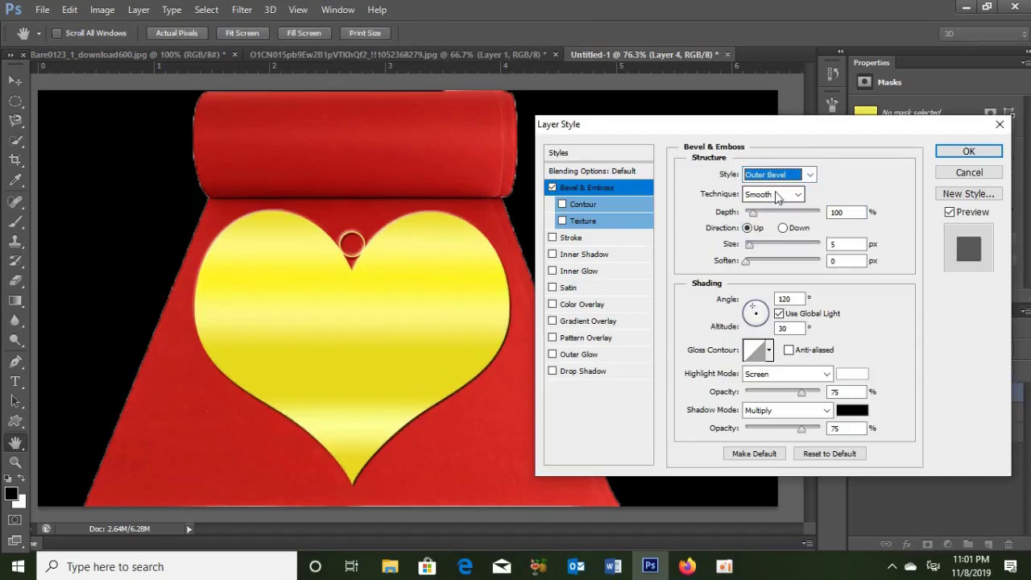
click(829, 243)
text(14)
Set the bevel shadow colour to f8f247 and apply the Cone contour
click(852, 409)
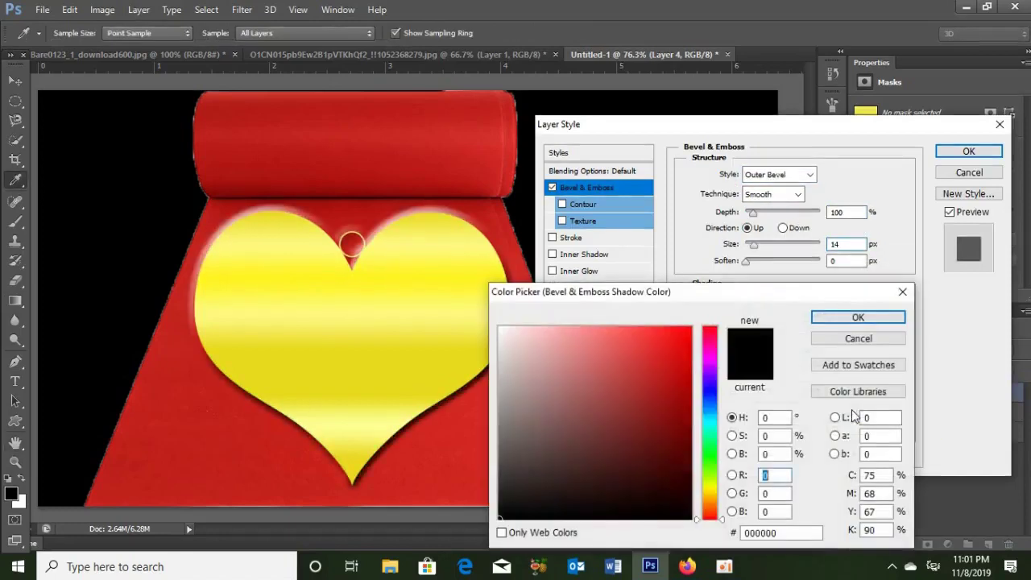
text(f8f247)
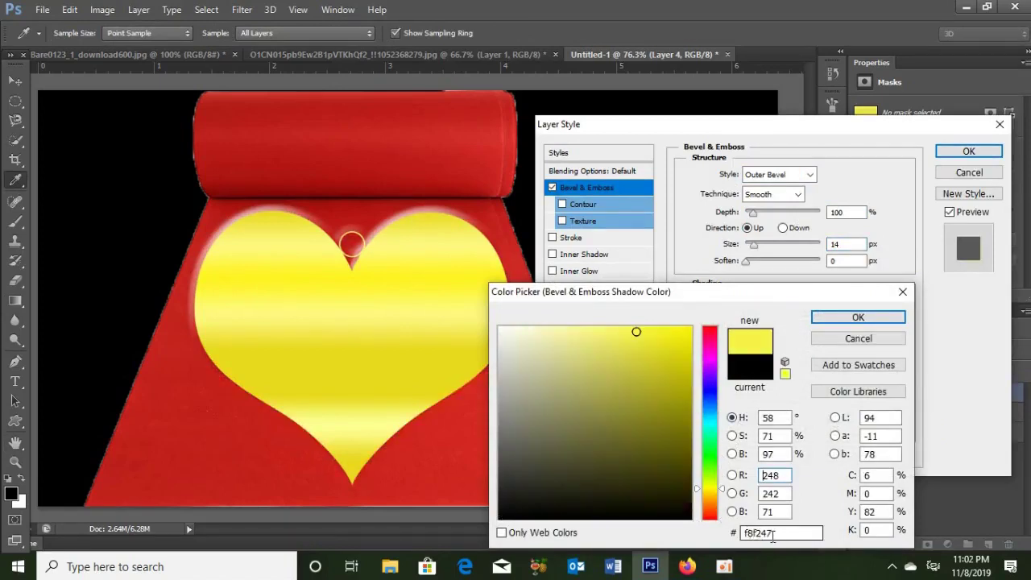
click(849, 317)
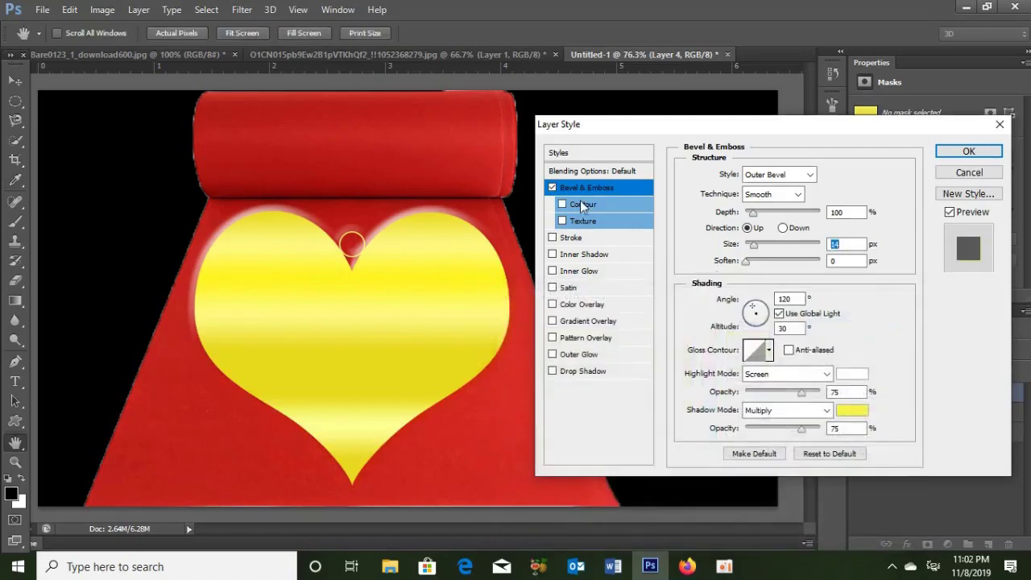
click(576, 204)
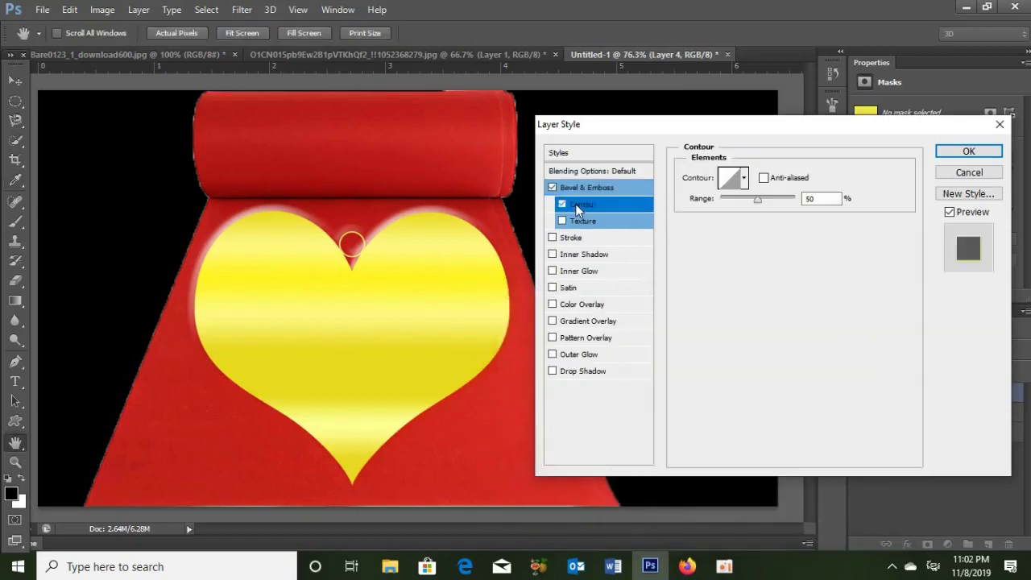
click(742, 185)
key(Escape)
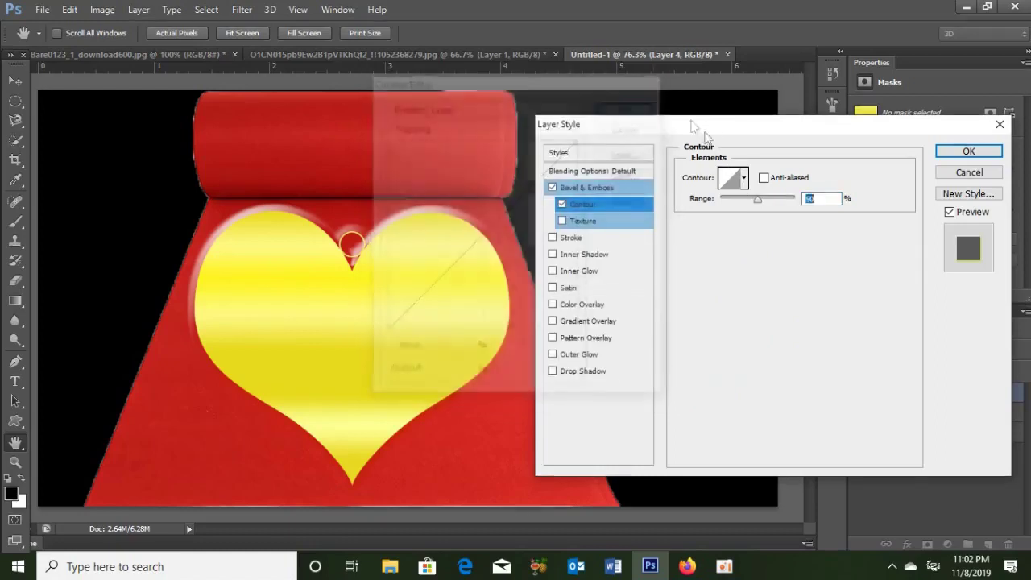
click(744, 179)
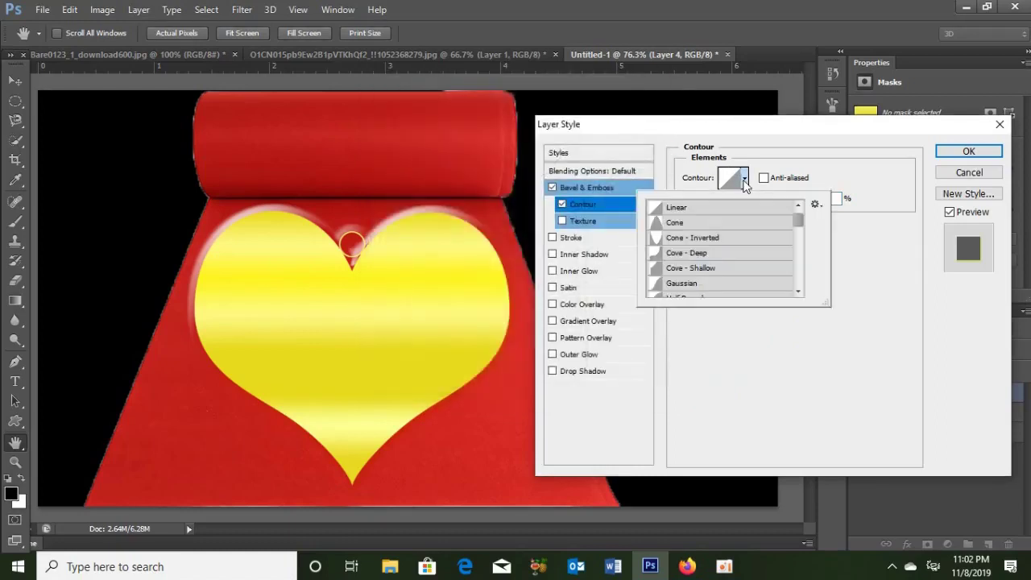
double_click(694, 224)
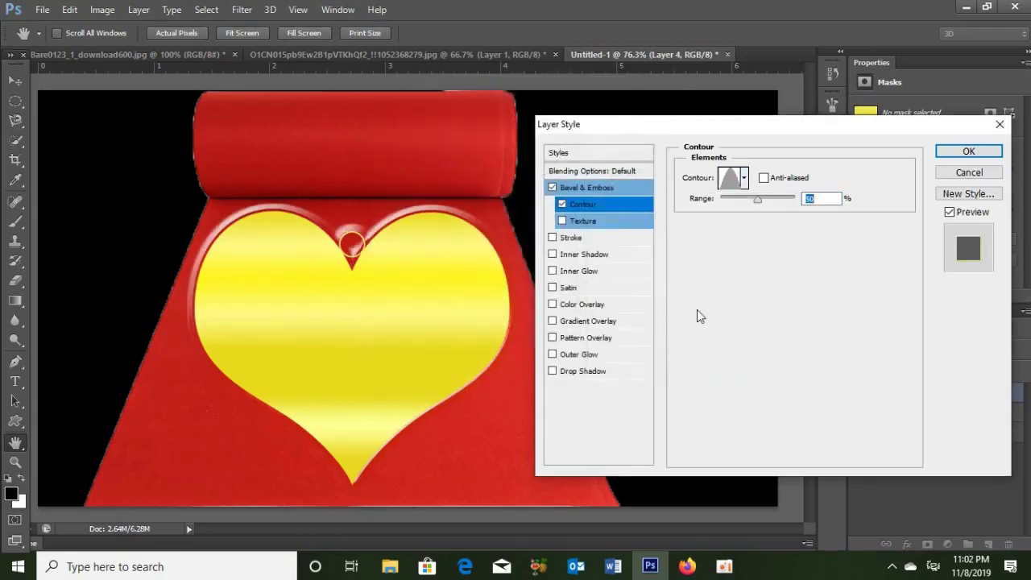
Add a drop shadow with distance 18 and size 30, then apply the effects
click(572, 371)
double_click(837, 239)
text(18)
click(841, 272)
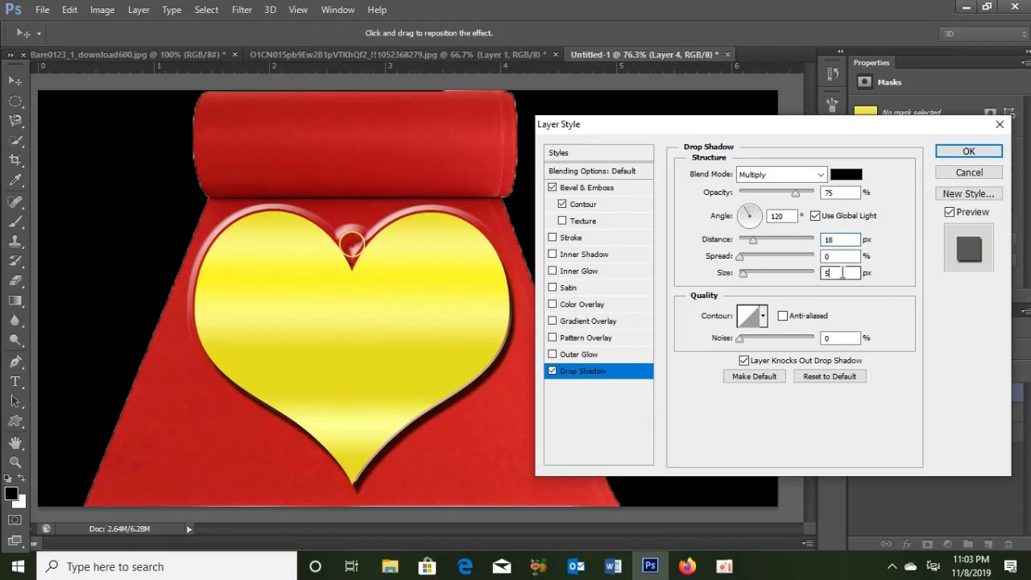
text(30)
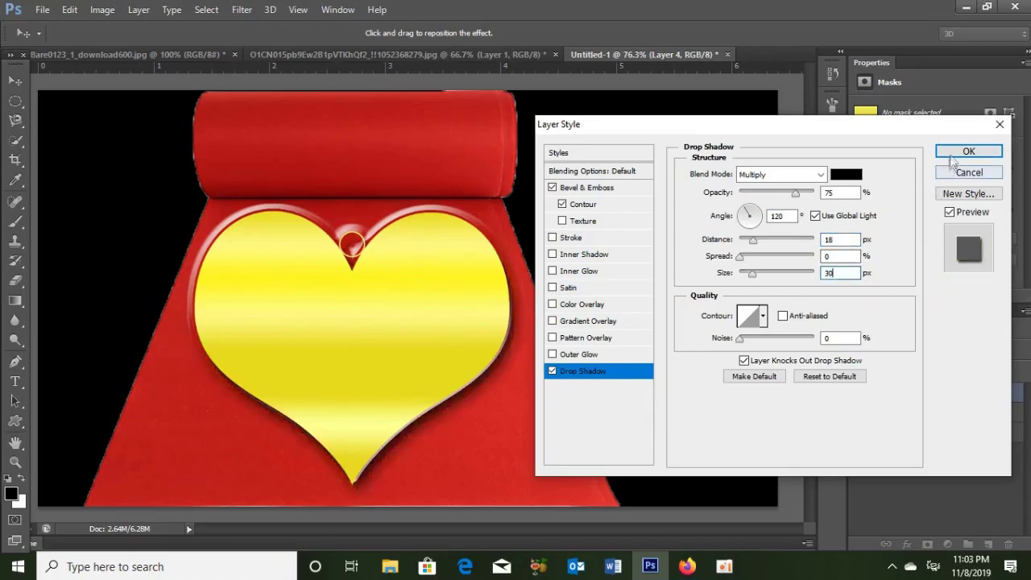
click(954, 152)
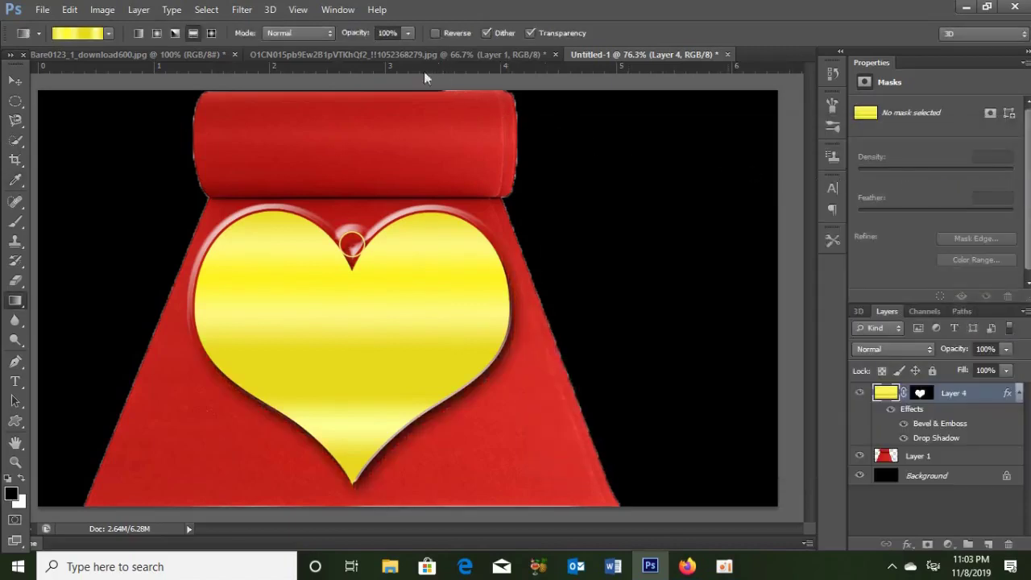
Drag the scratched metal texture into the heart poster document
click(396, 54)
click(189, 53)
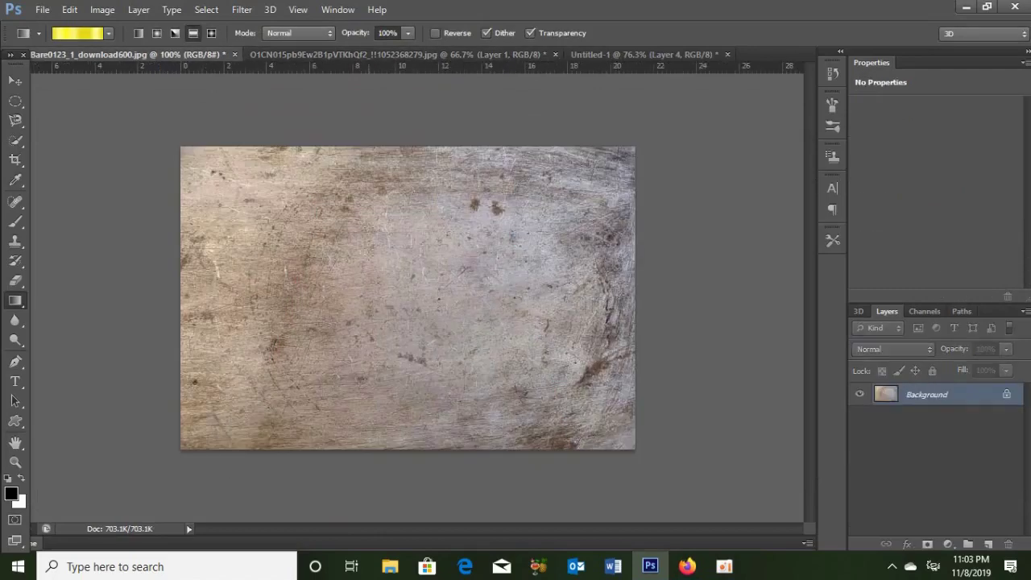
key(v)
mouse_move(368, 265)
mouse_down()
mouse_move(638, 71)
mouse_move(328, 338)
mouse_move(323, 302)
mouse_up()
Scale and align the texture so it covers the whole canvas
key(ctrl+t)
drag(524, 435, 654, 515)
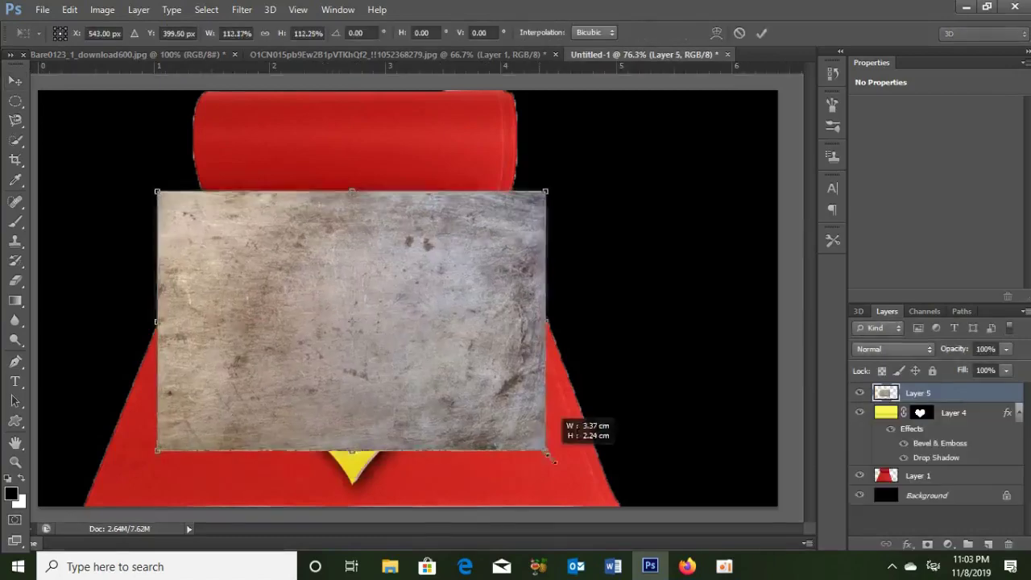
drag(504, 461, 475, 452)
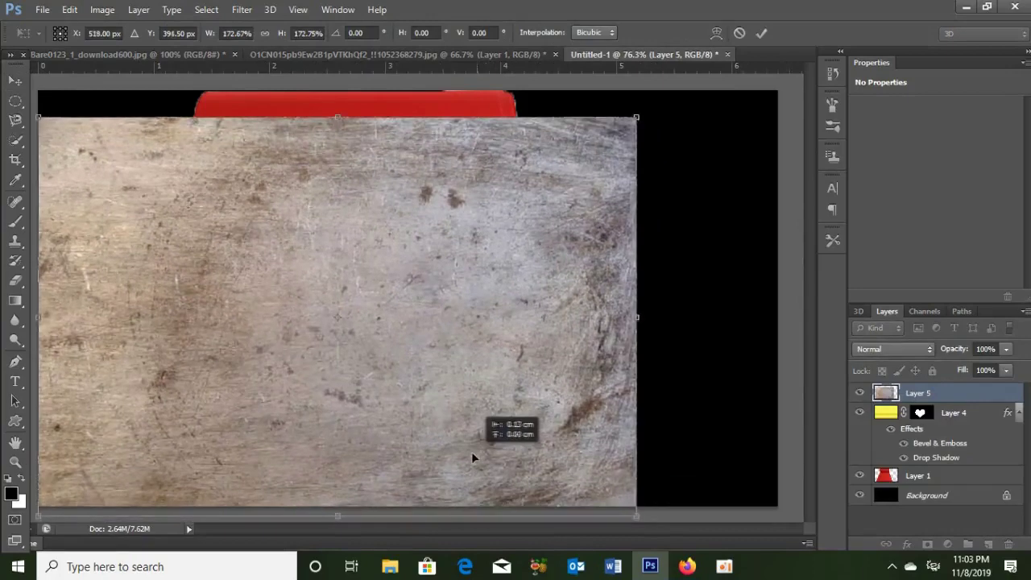
drag(637, 296, 779, 293)
key(Return)
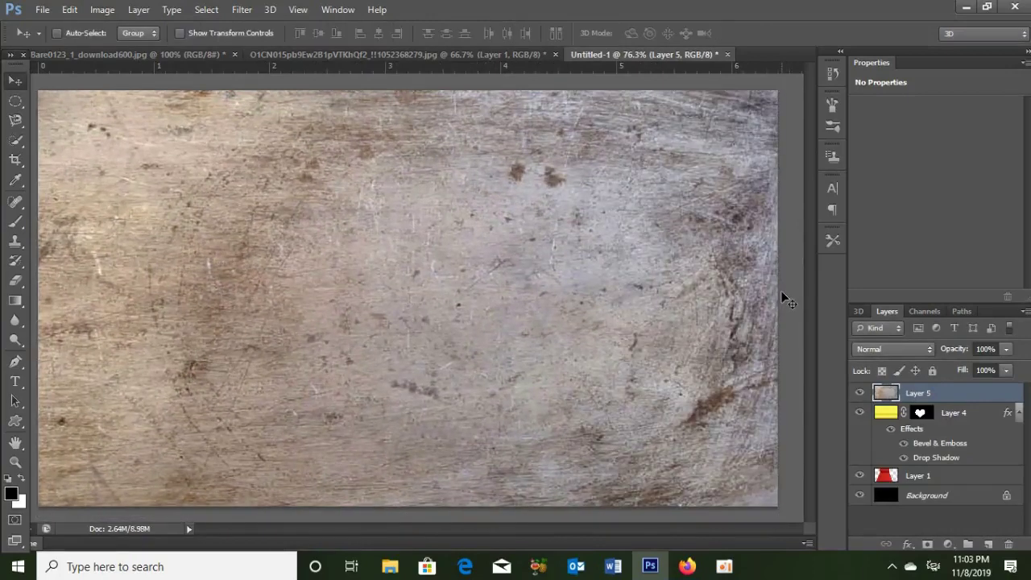
Set the texture layer to Soft Light and clip it to the heart
click(876, 344)
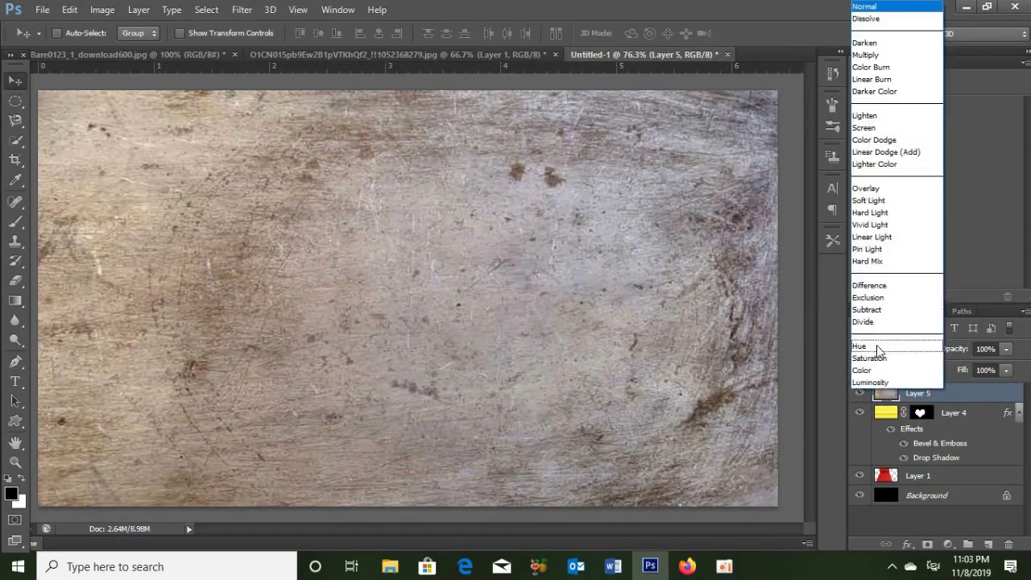
click(877, 200)
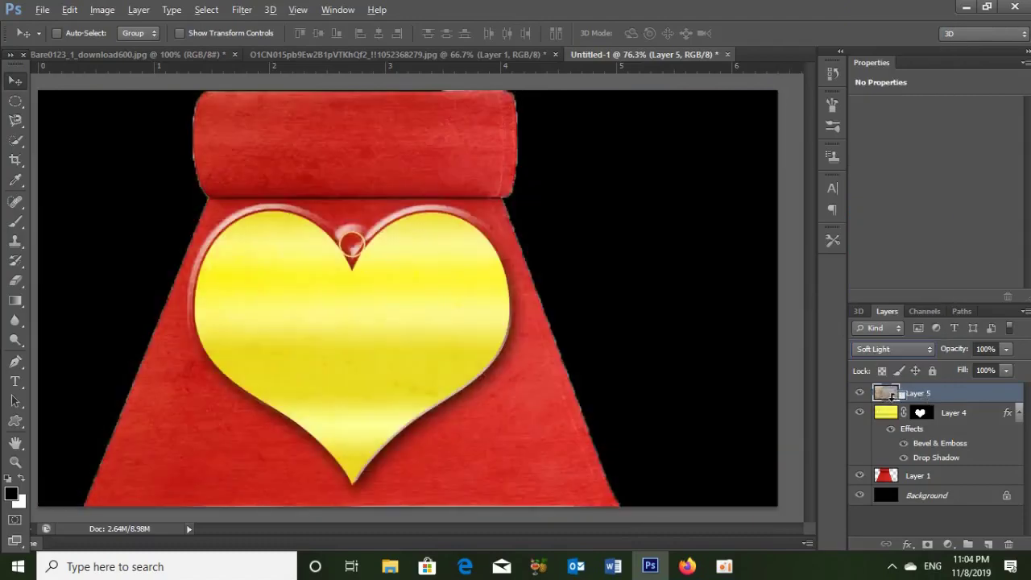
alt+click(893, 397)
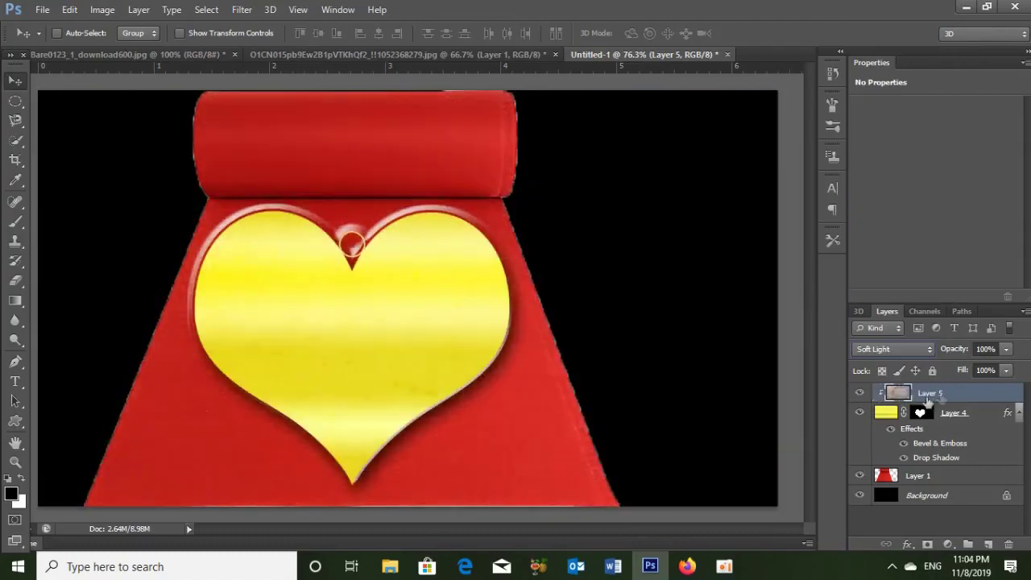
click(16, 382)
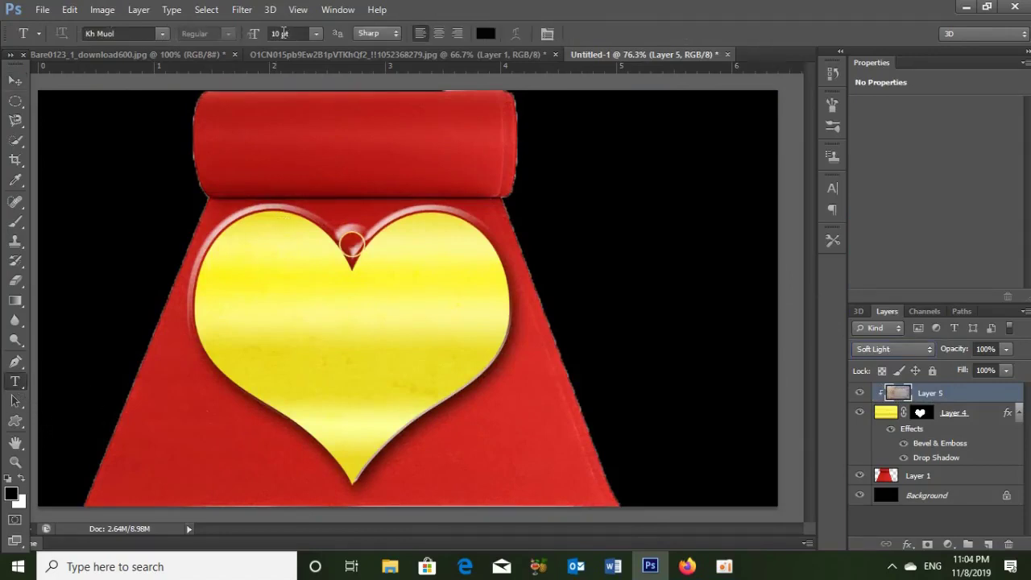
Type the Khmer word and 1000-2019 on the heart in colour cdd987
click(485, 34)
click(486, 35)
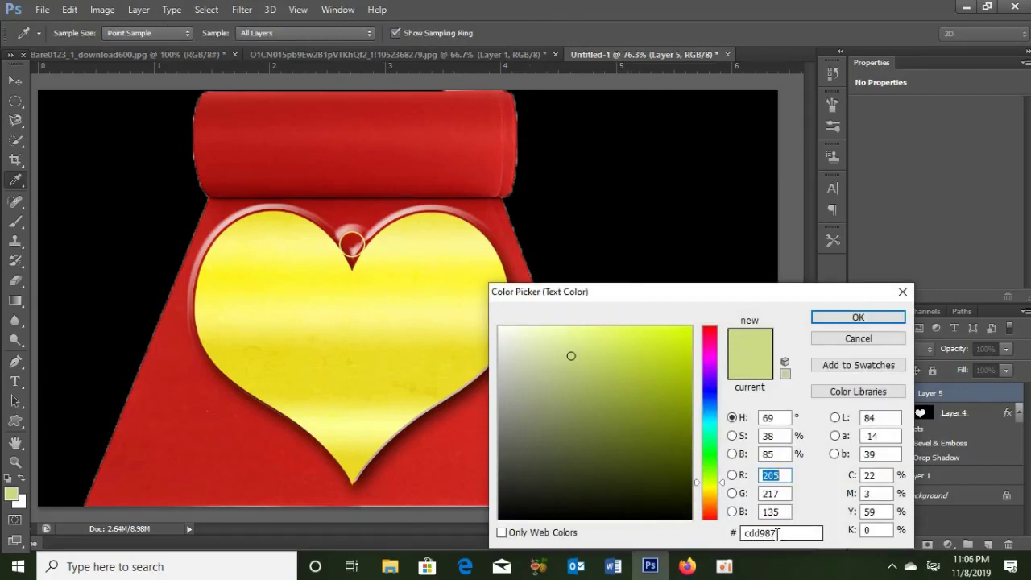
click(854, 318)
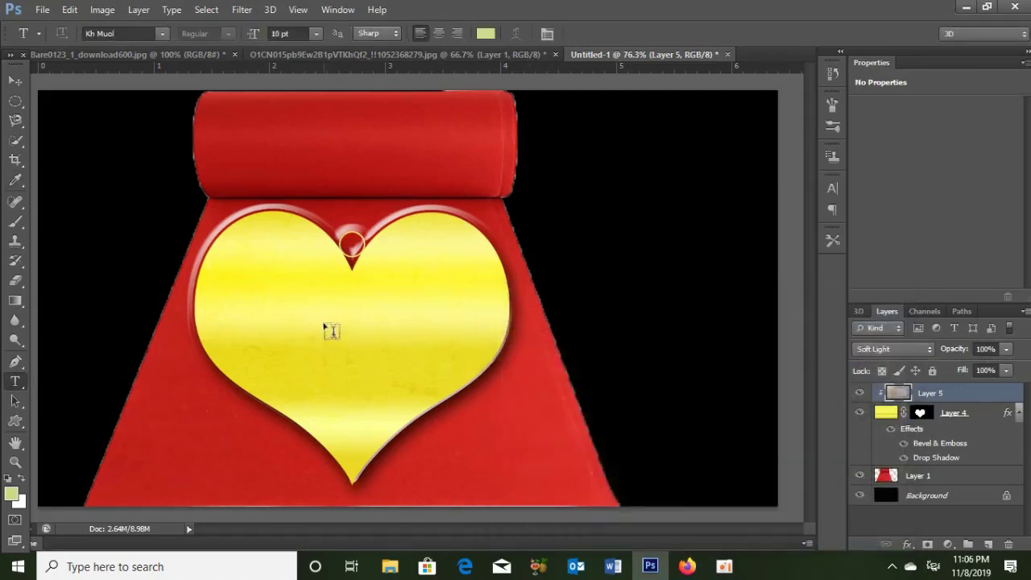
click(298, 322)
text(អក្ខ)
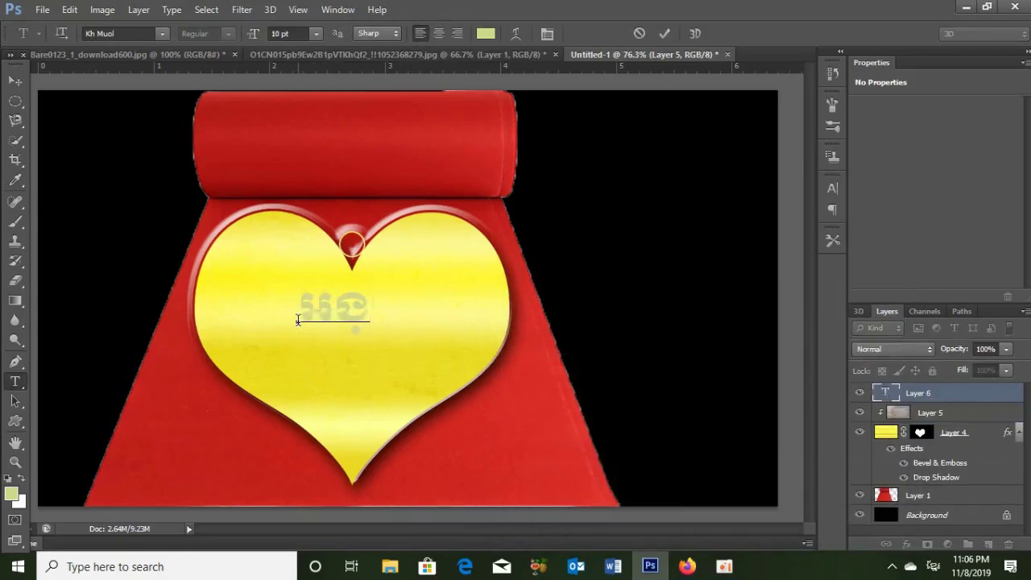
text(រខេត្ត)
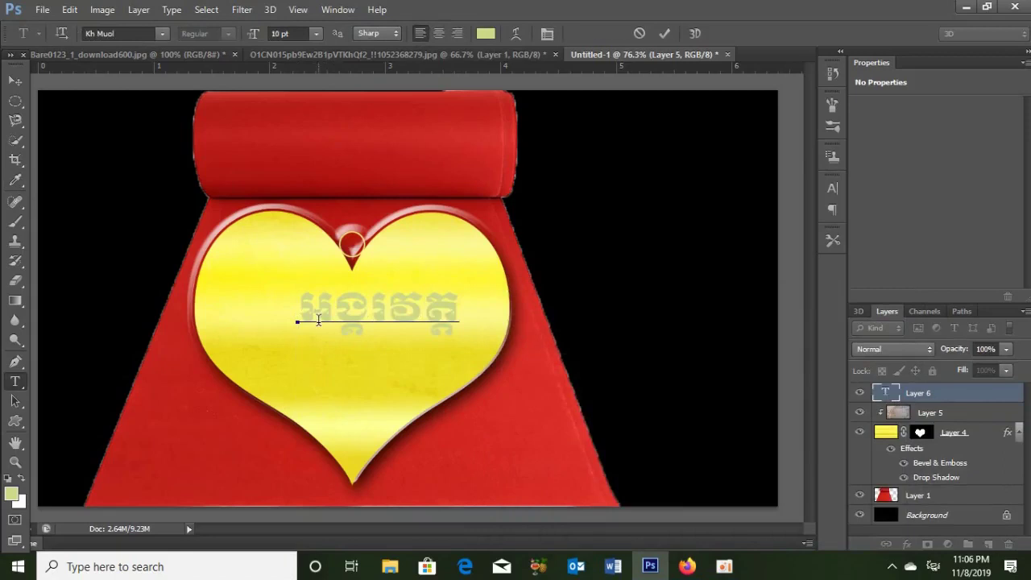
key(Return)
text(1000)
text(-2019)
key(ctrl+Return)
Nudge the text up-left and add a third line reading 0000
key(v)
drag(380, 319, 337, 304)
click(14, 381)
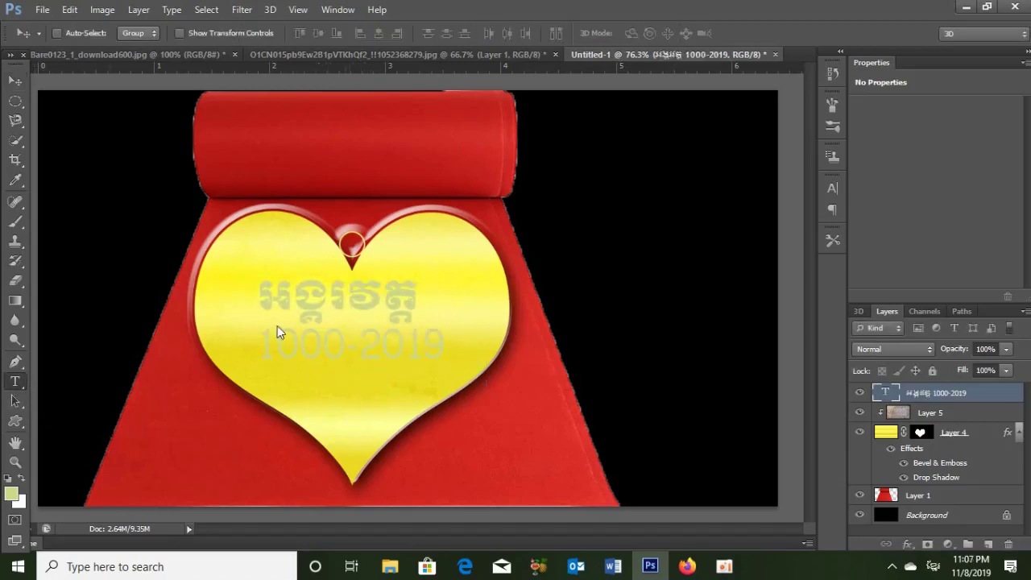
click(271, 303)
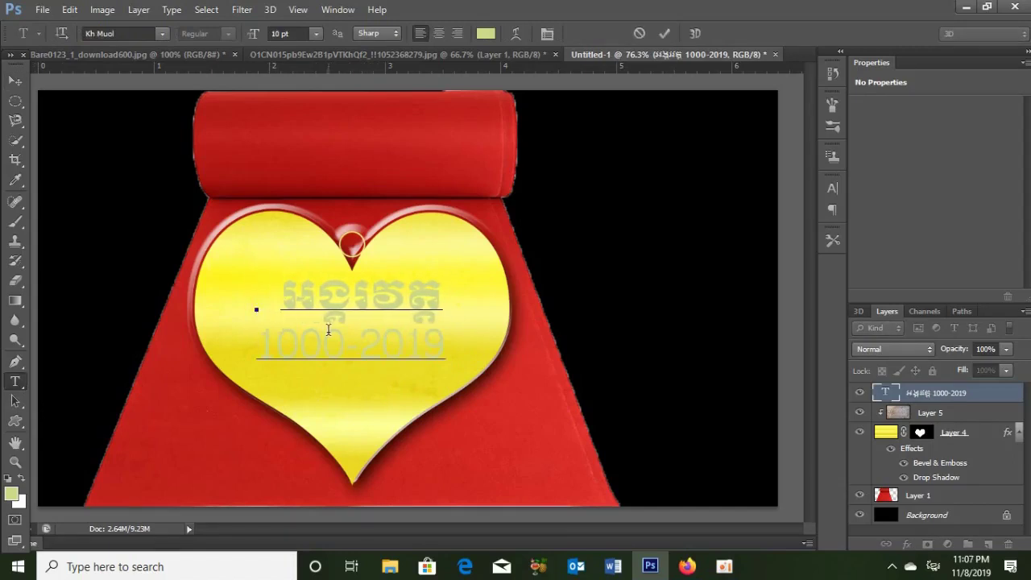
key(BackSpace)
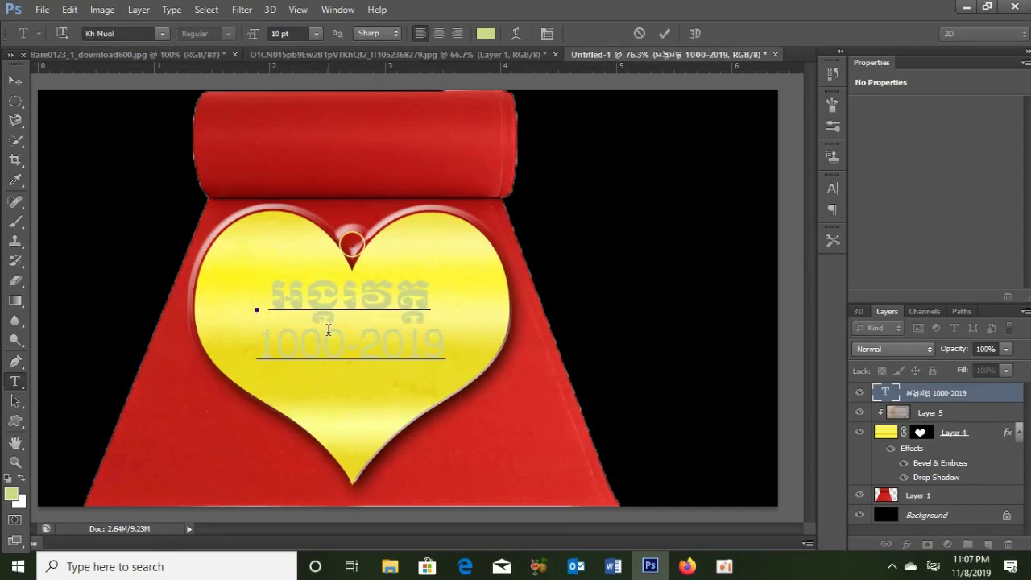
text(0000)
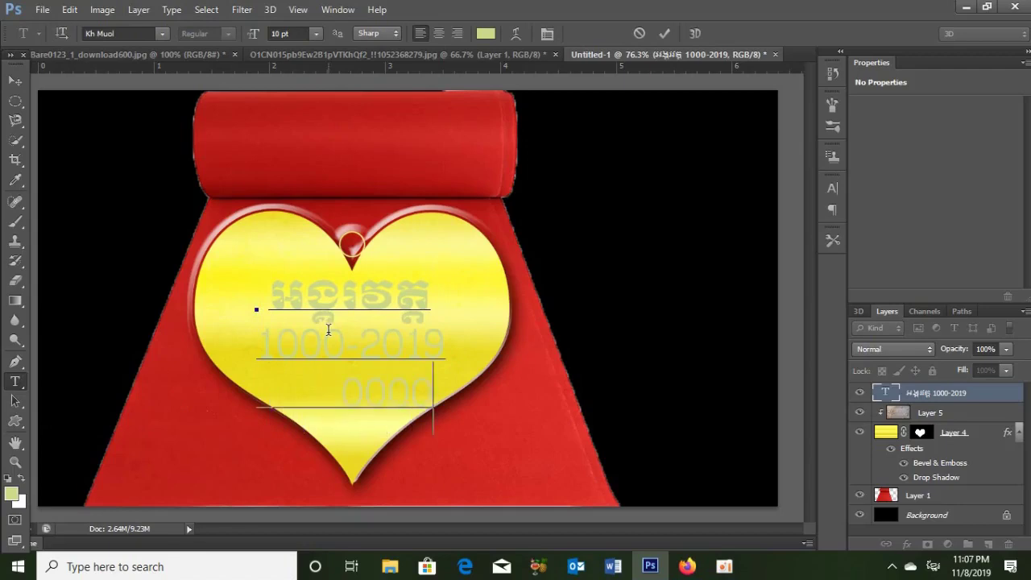
click(15, 81)
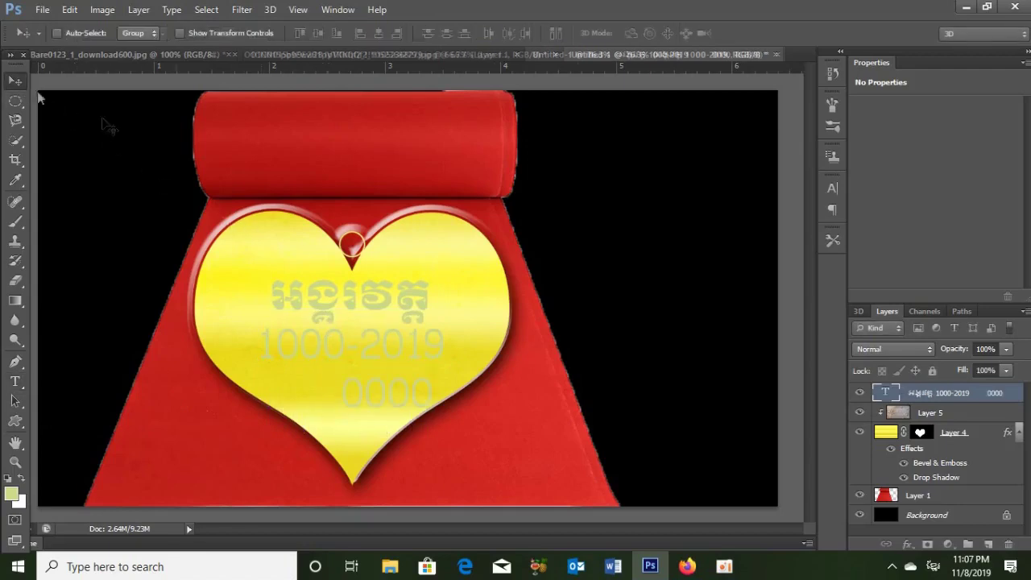
Remove the extra spaces before 0000 and centre the text block on the heart
key(t)
click(346, 393)
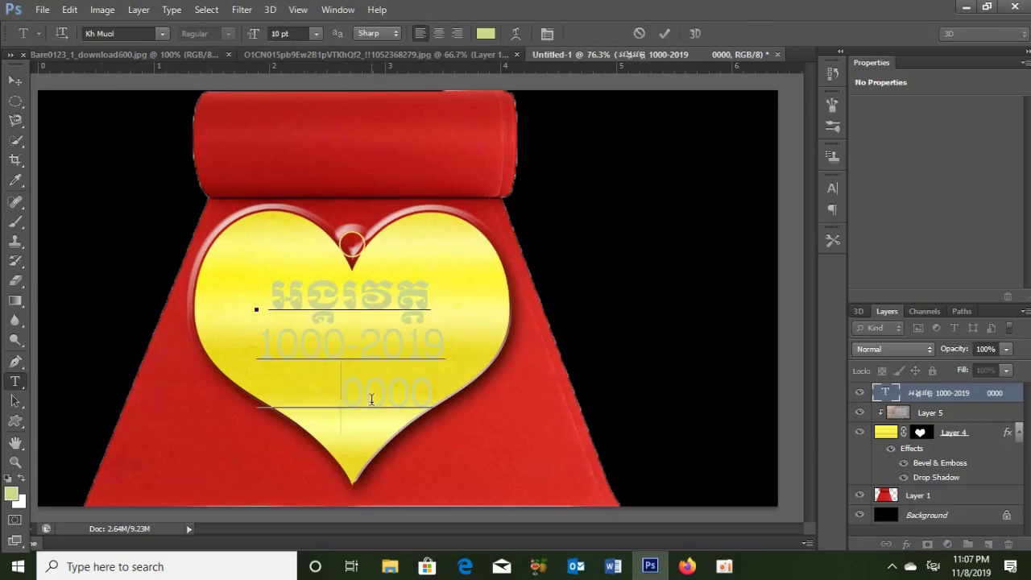
key(BackSpace)
key(BackSpace)
key(BackSpace)
key(BackSpace)
click(14, 81)
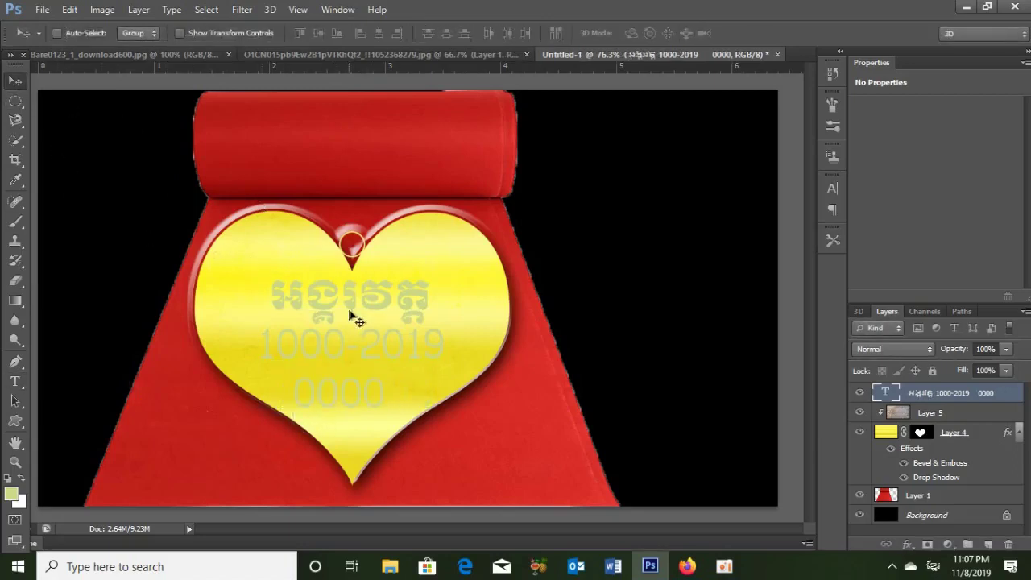
drag(352, 316, 361, 310)
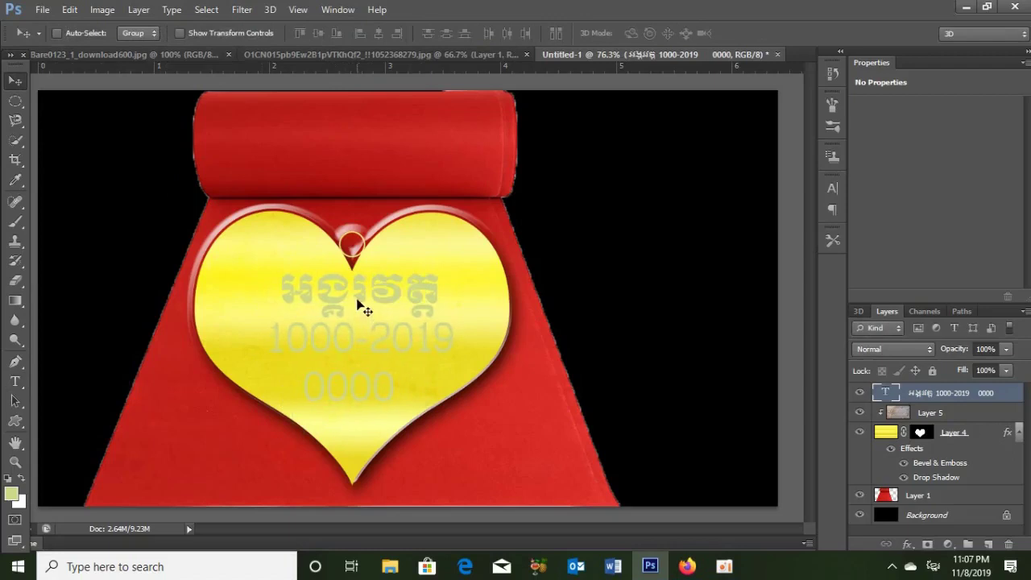
click(138, 9)
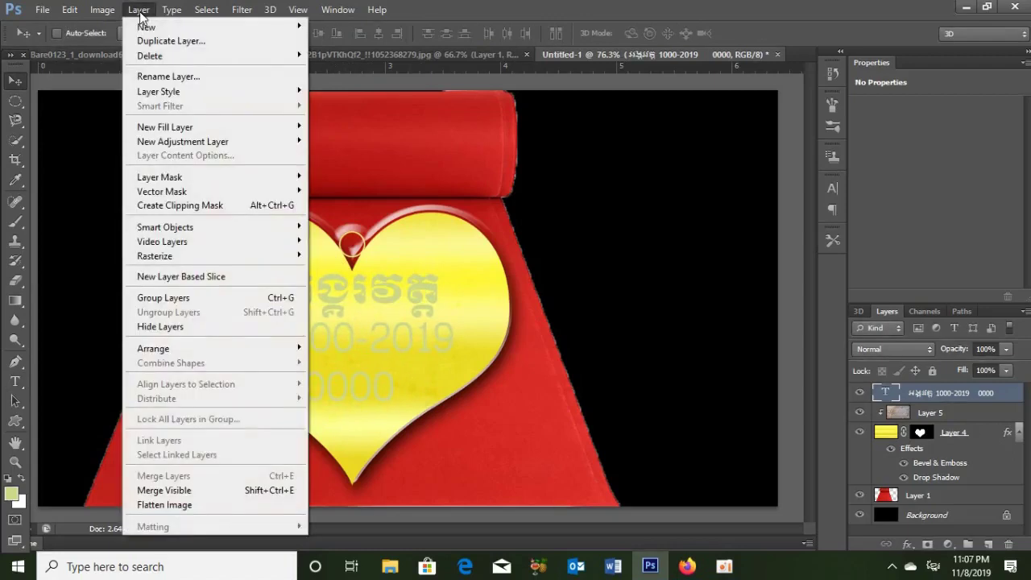
mouse_move(154, 256)
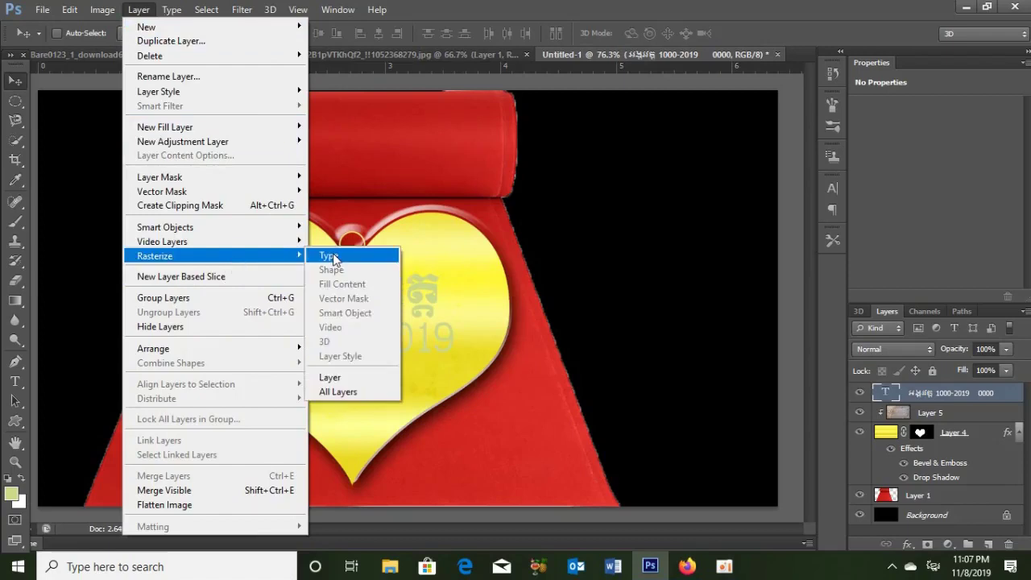
Rasterize the text layer, duplicate it twice, and hide both copies
click(333, 256)
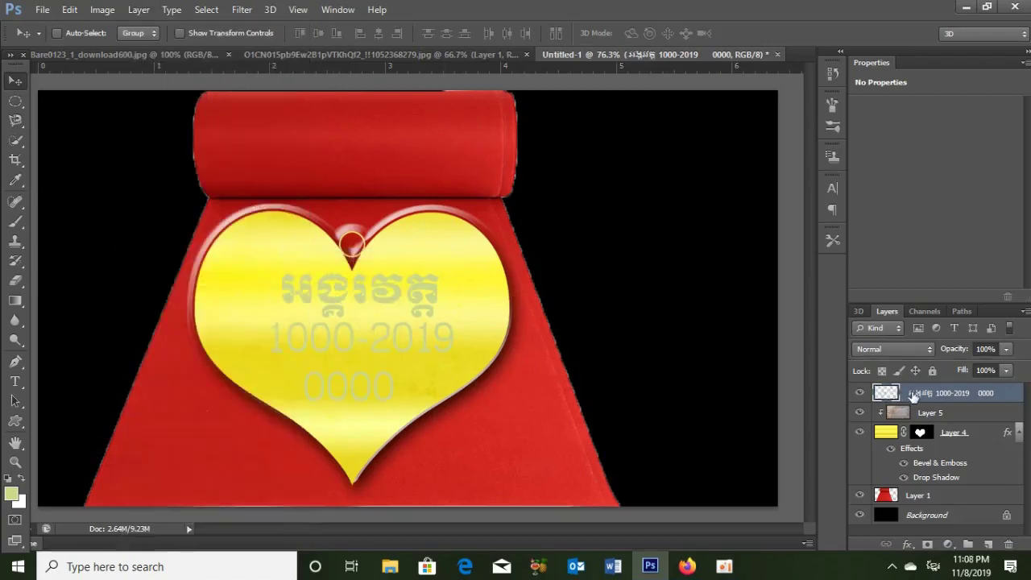
key(ctrl+j)
key(ctrl+j)
click(956, 435)
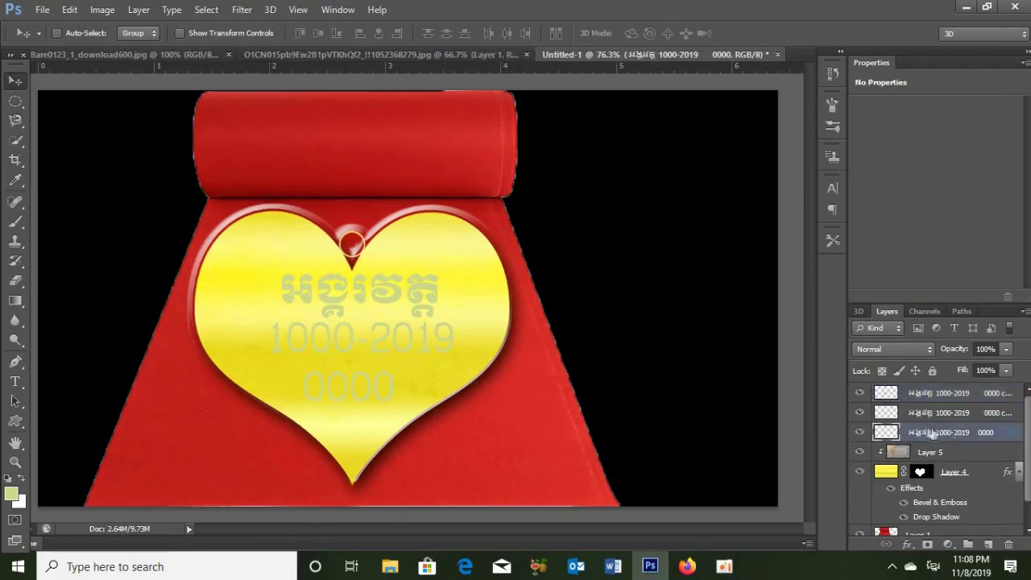
click(859, 393)
click(859, 413)
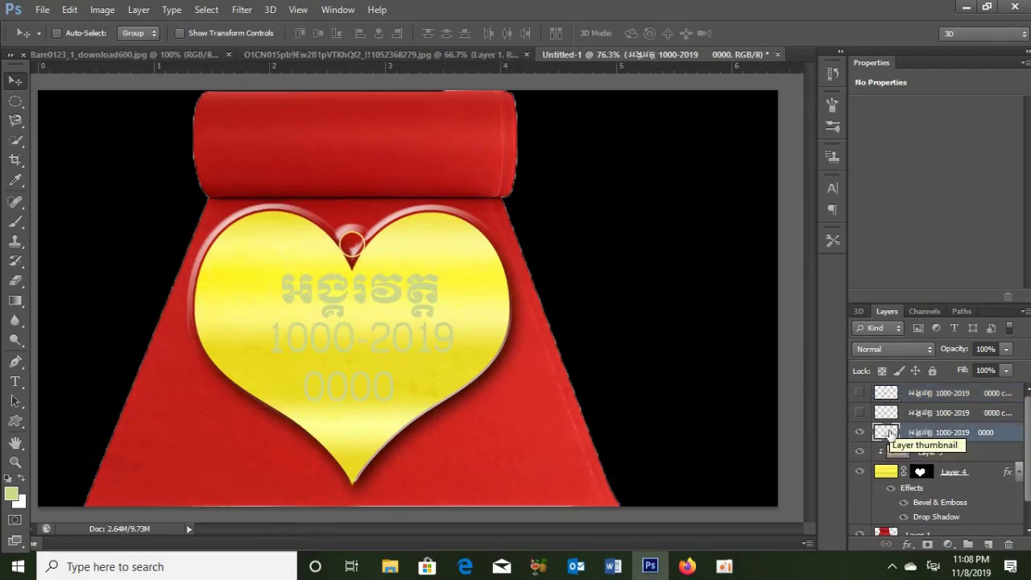
double_click(889, 433)
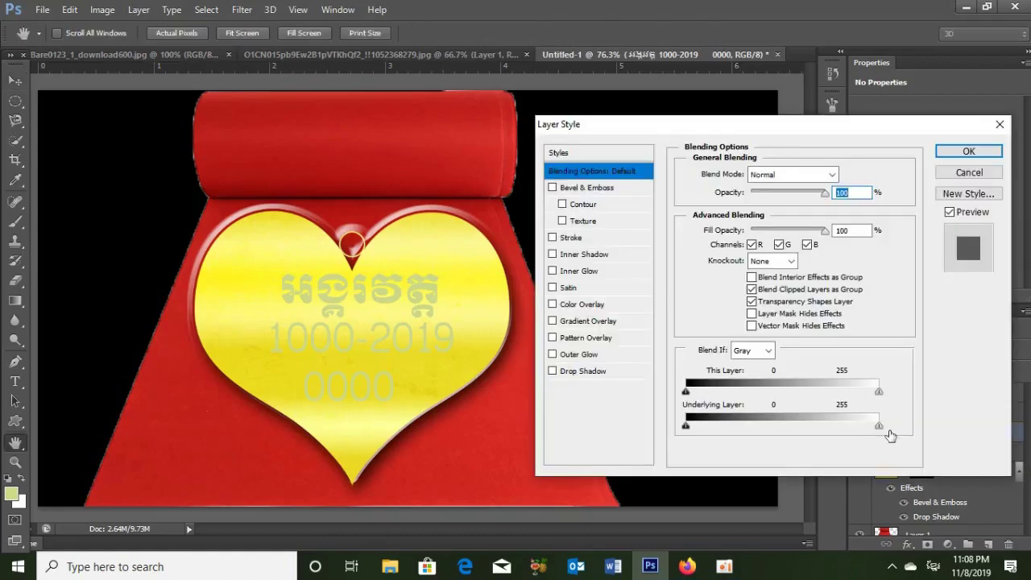
Give the text a 2 px yellow (f4d60a) stroke
click(571, 237)
click(723, 277)
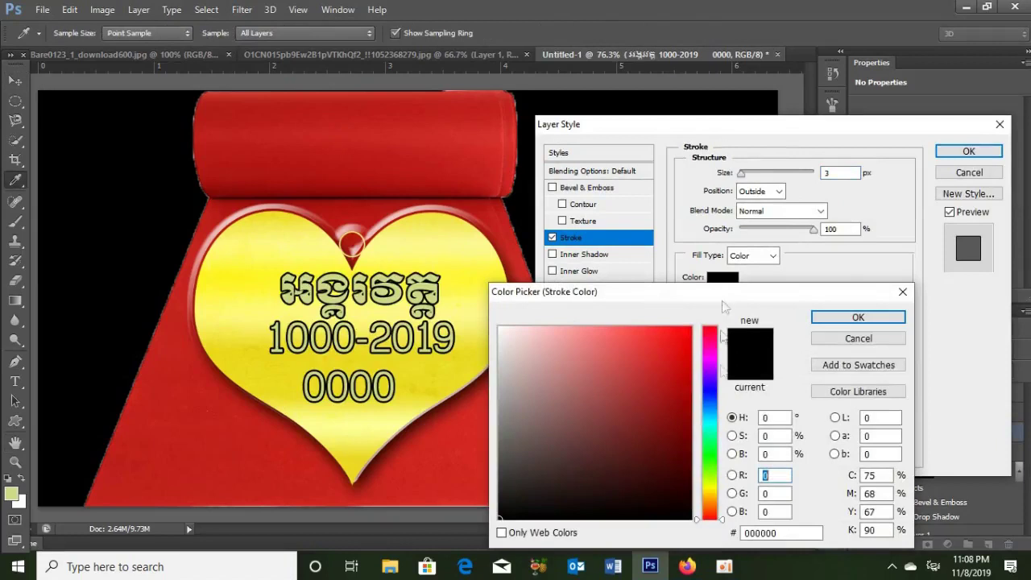
click(713, 492)
click(683, 334)
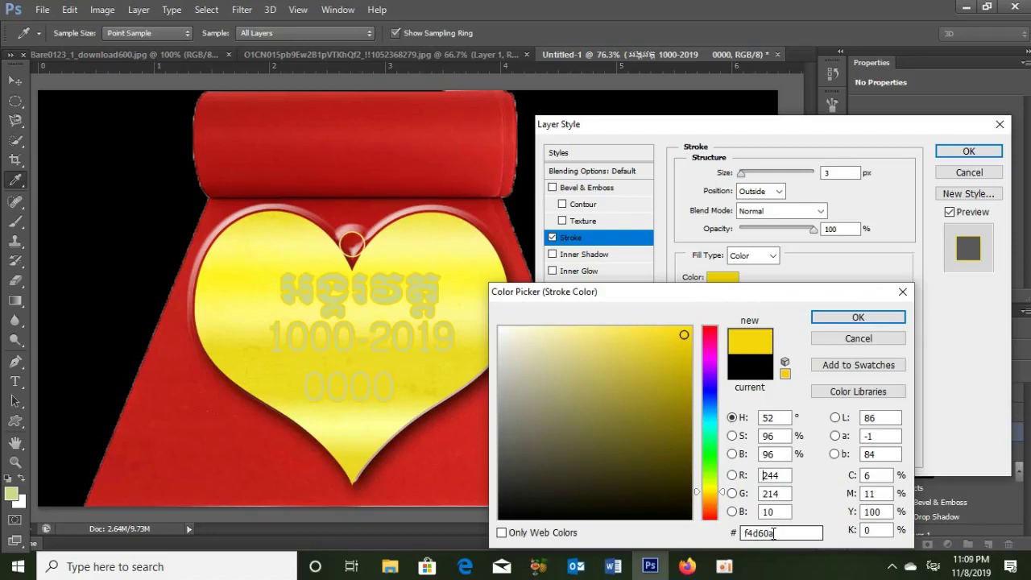
click(853, 318)
text(2)
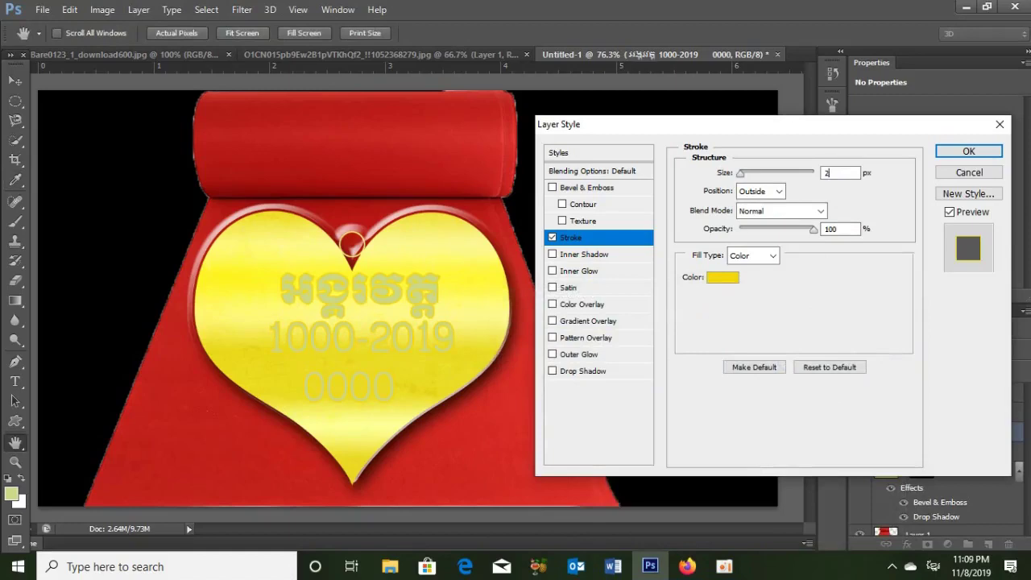
click(969, 151)
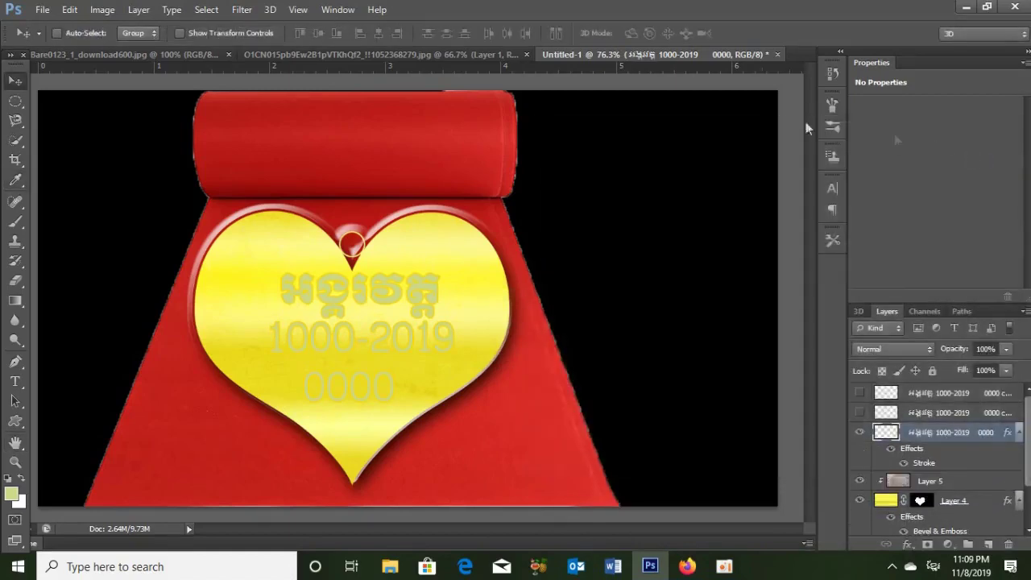
Rasterize the text layer's style into its pixels
click(142, 10)
mouse_move(155, 257)
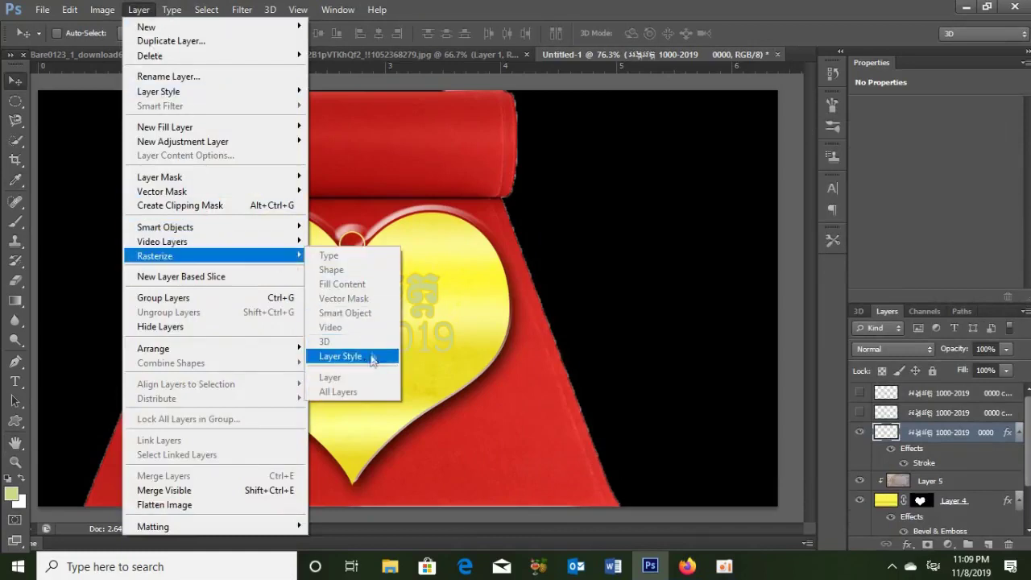
click(350, 359)
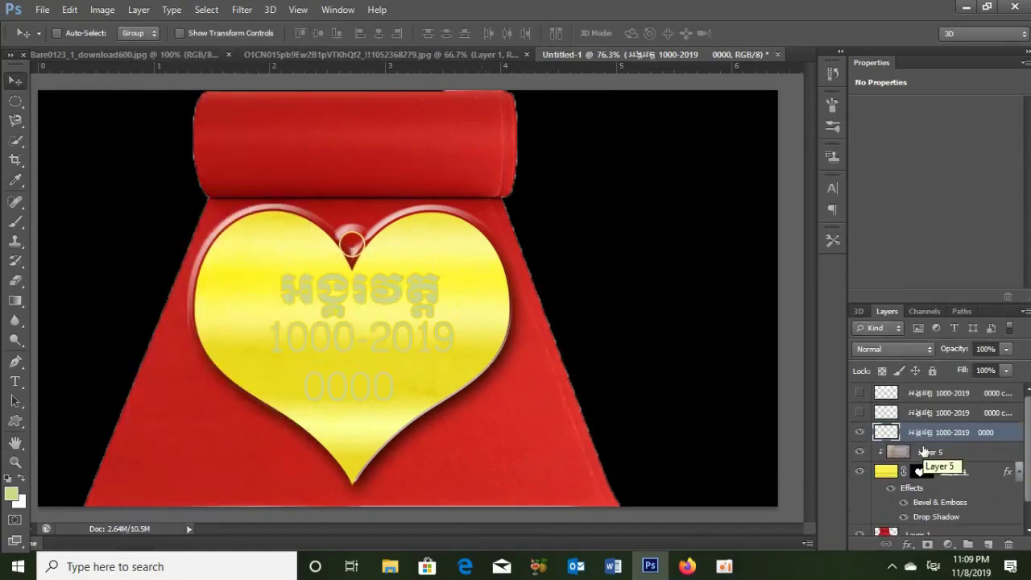
click(905, 543)
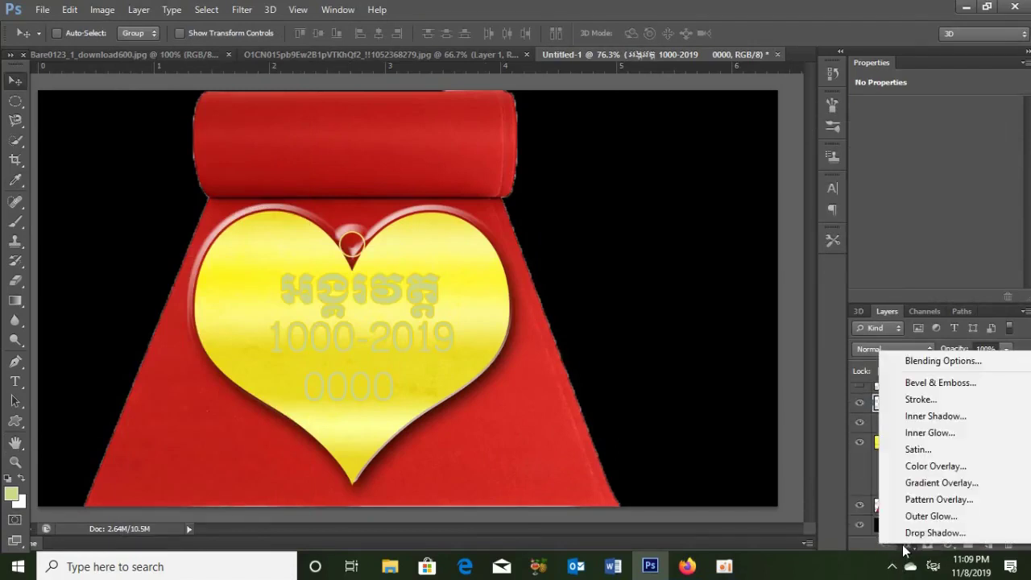
Add an Outer Bevel of size 4 with local light at angle -150, altitude 28
click(915, 384)
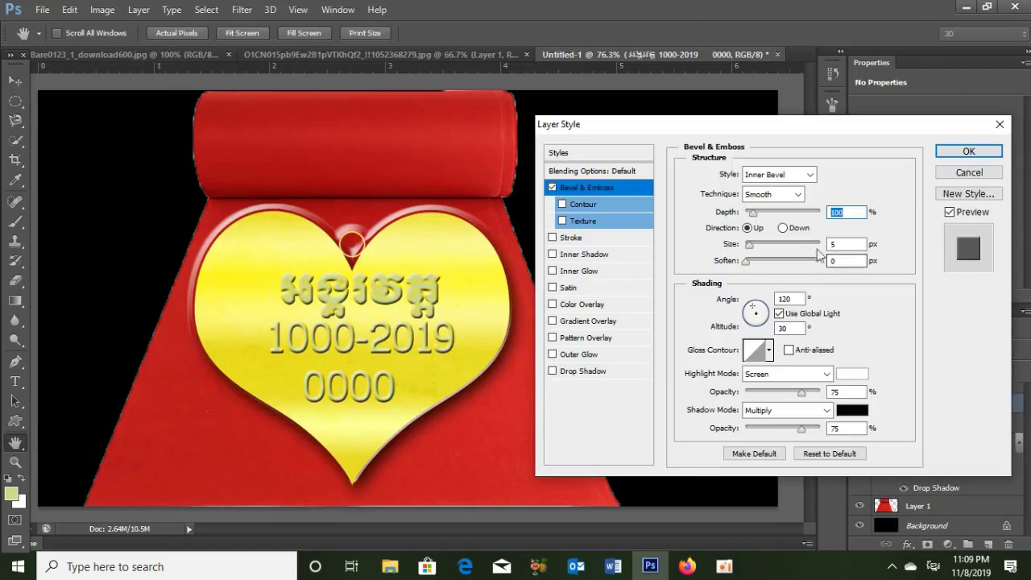
click(779, 175)
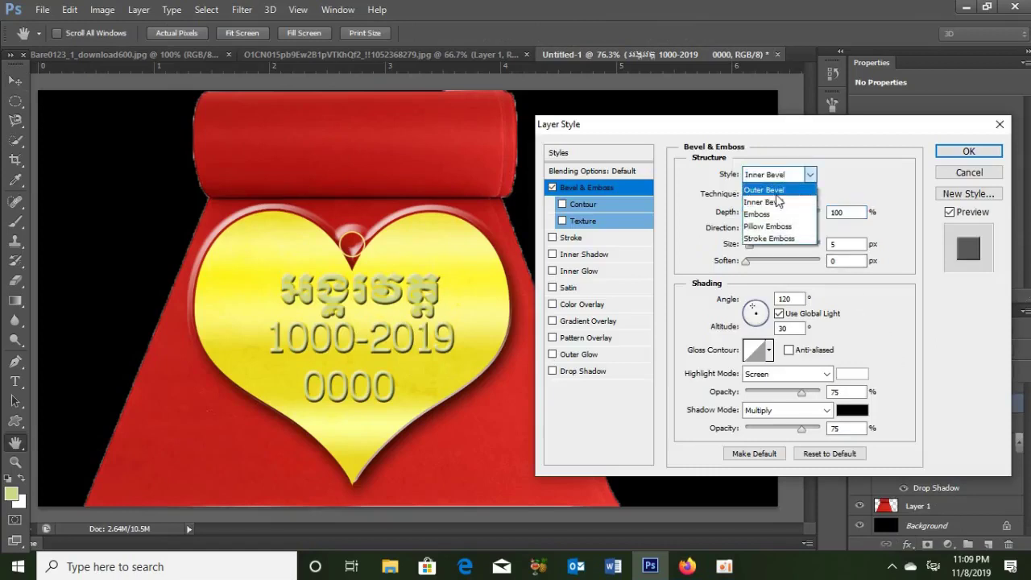
click(765, 190)
click(834, 244)
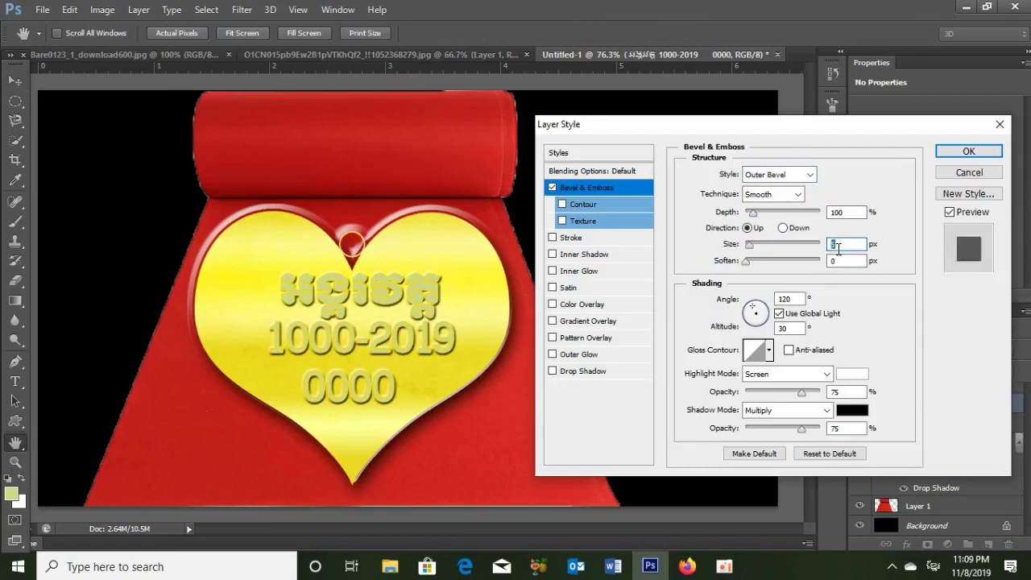
text(4)
click(779, 314)
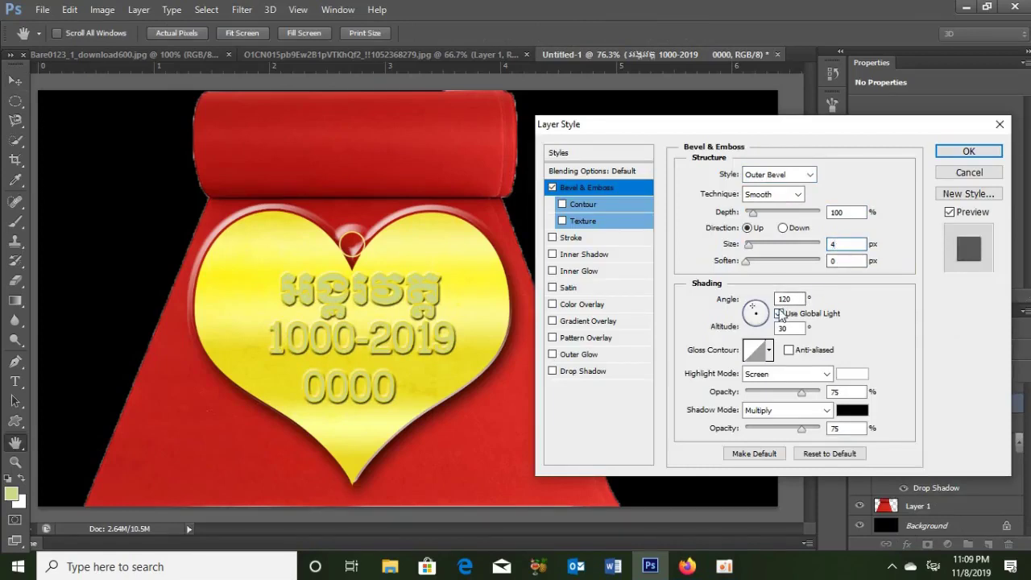
double_click(784, 299)
text(-150)
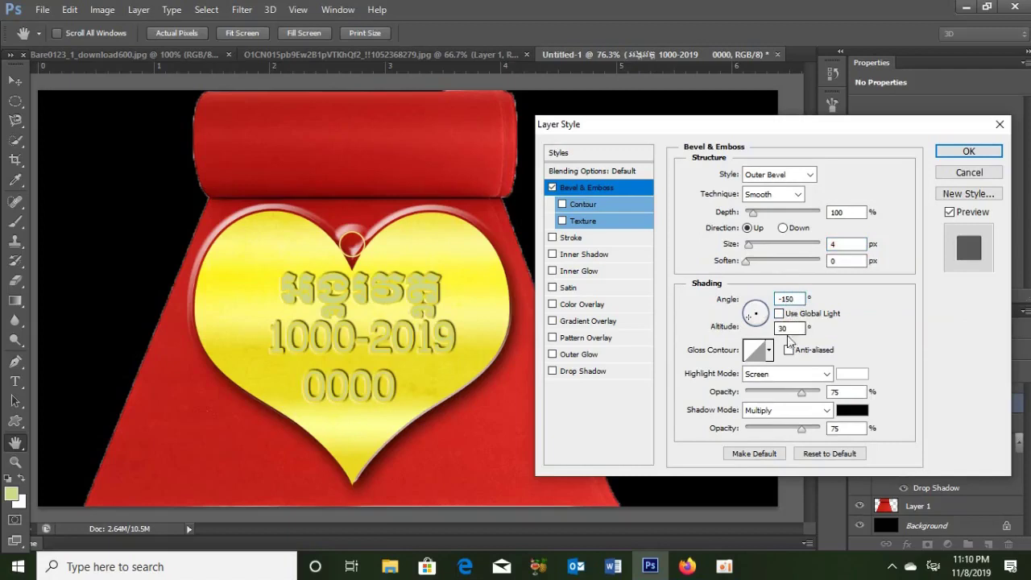
double_click(775, 328)
text(28)
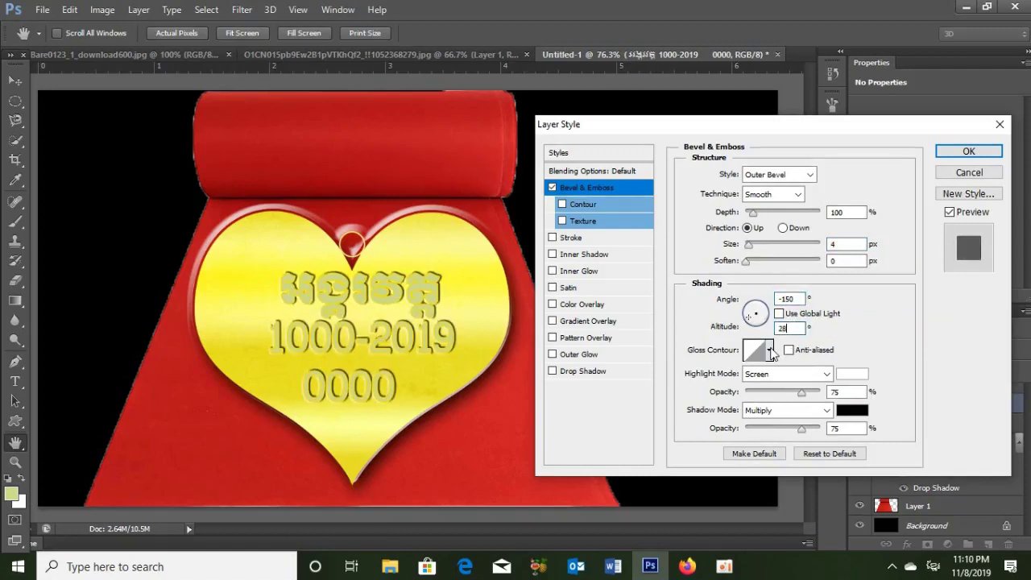
Use the Cove - Deep gloss contour and Vivid Light highlight mode
click(770, 351)
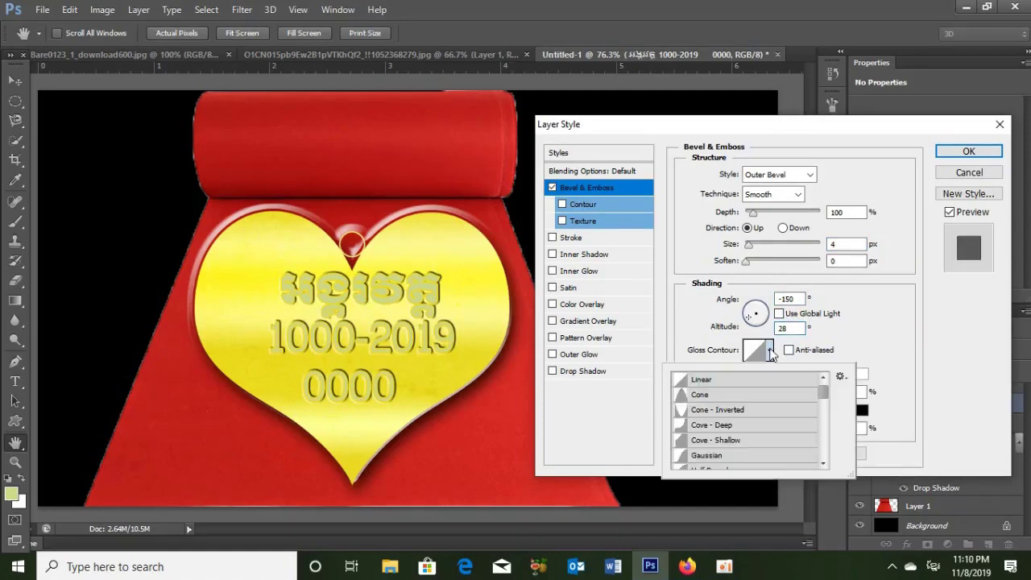
click(702, 430)
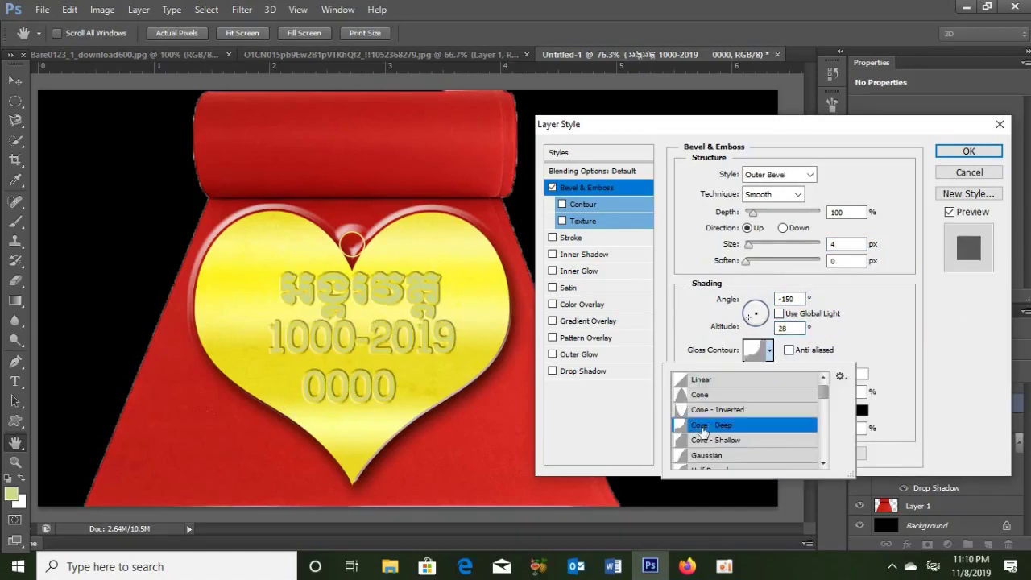
click(913, 375)
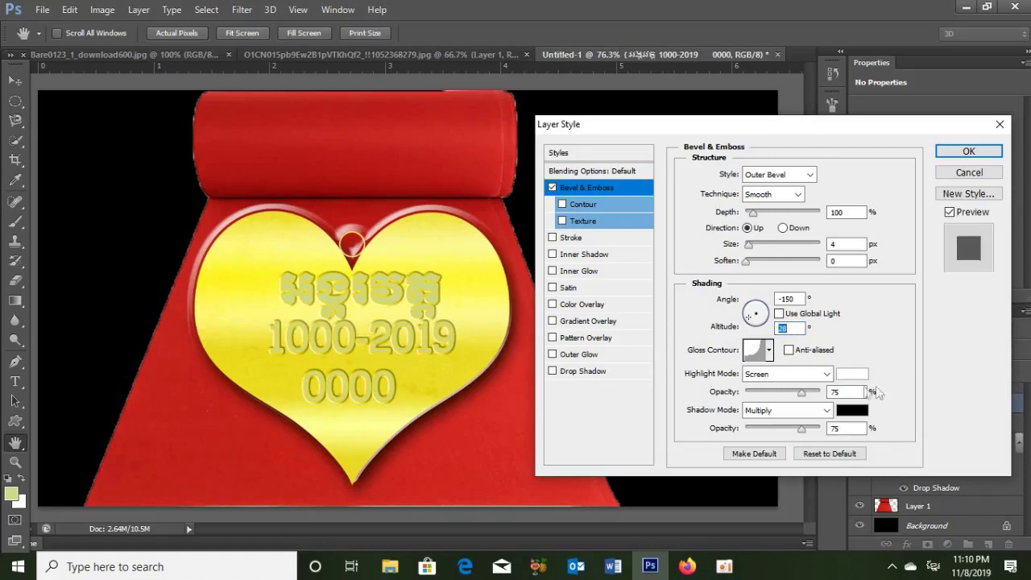
click(767, 377)
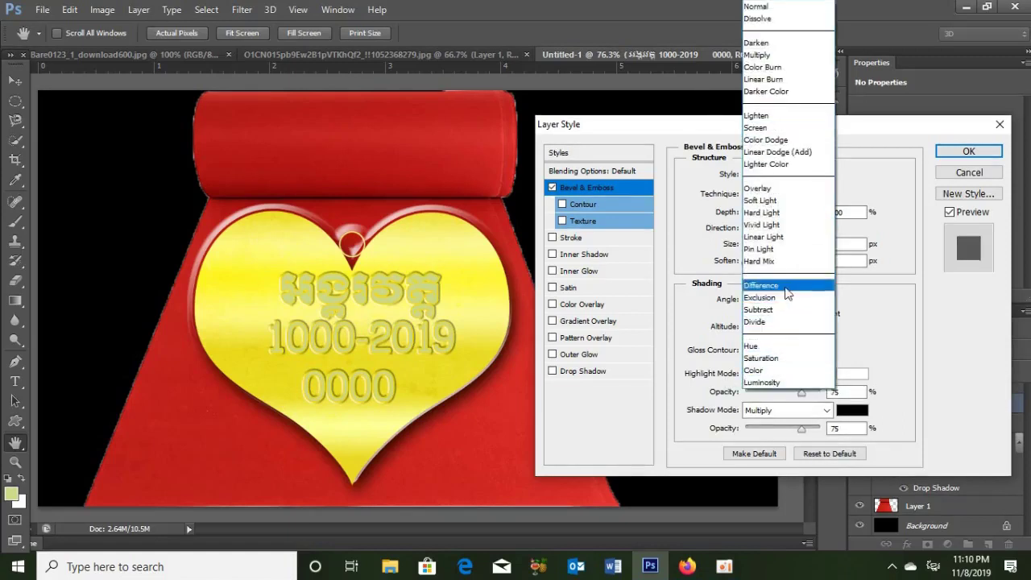
click(761, 224)
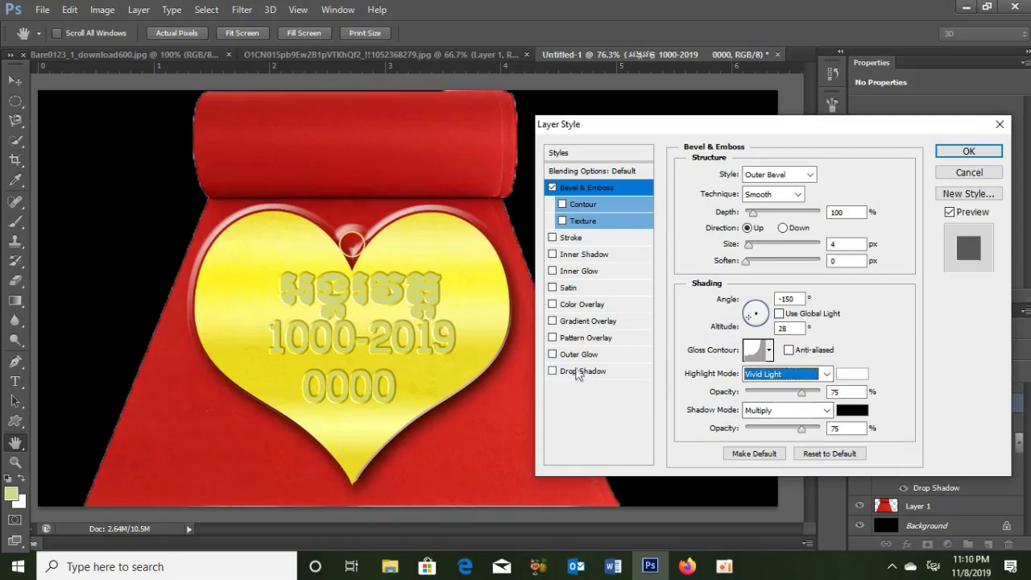
Add a yellow Linear Burn outer glow (18%, spread 42) and set fill to 0%
click(576, 356)
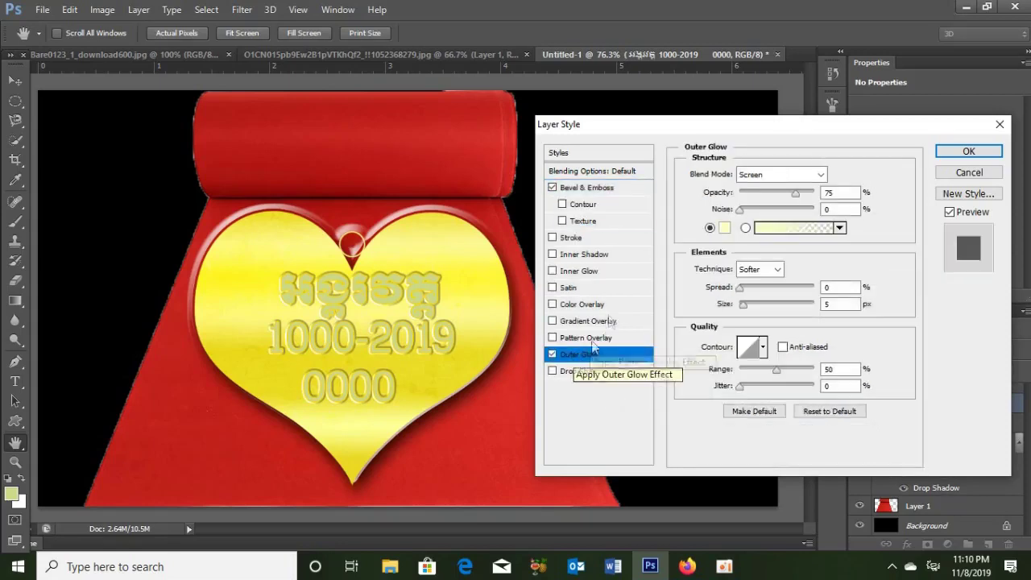
click(747, 176)
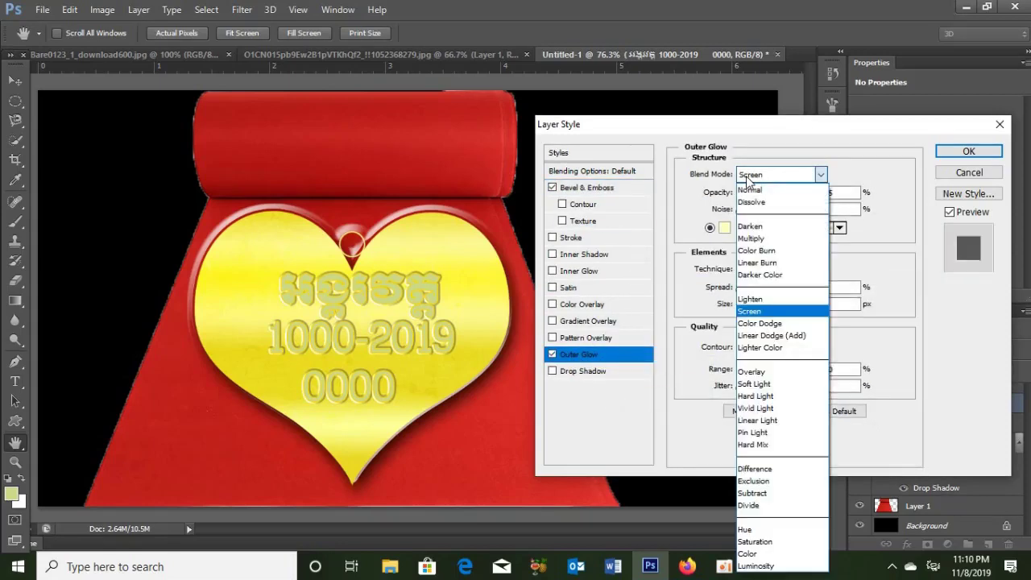
click(757, 263)
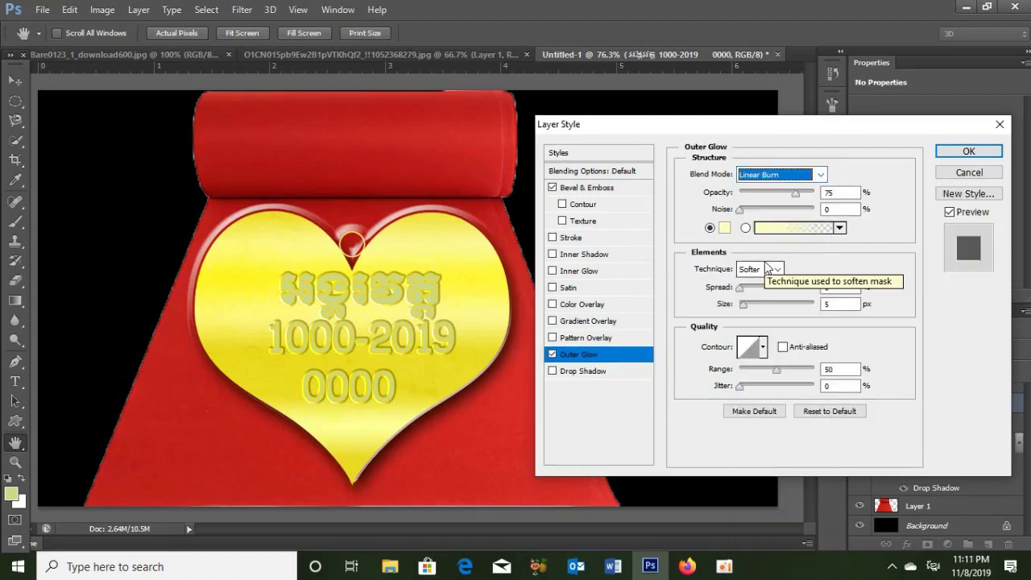
click(724, 227)
mouse_move(658, 341)
mouse_down()
mouse_move(672, 320)
mouse_move(691, 326)
mouse_up()
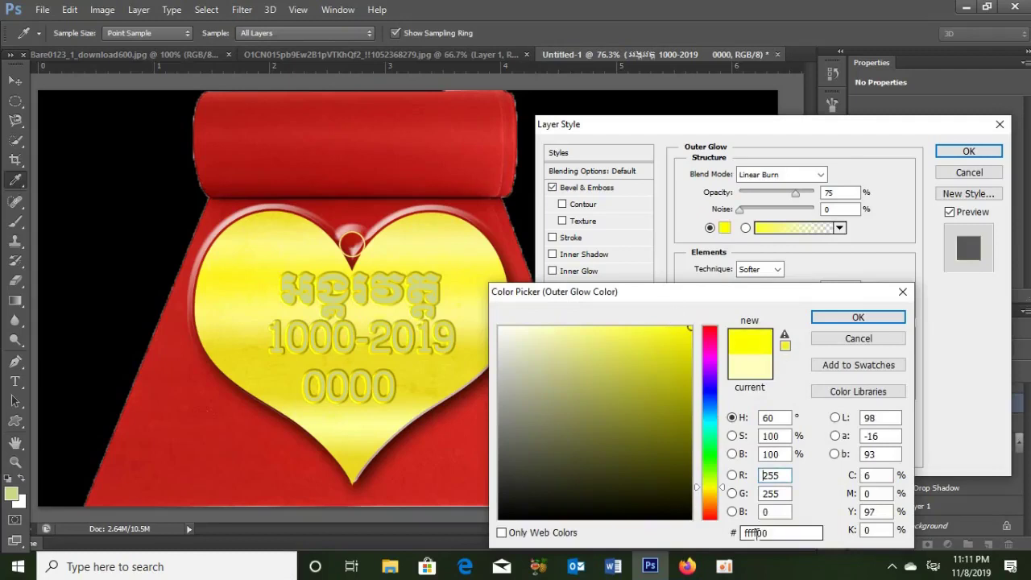
click(838, 321)
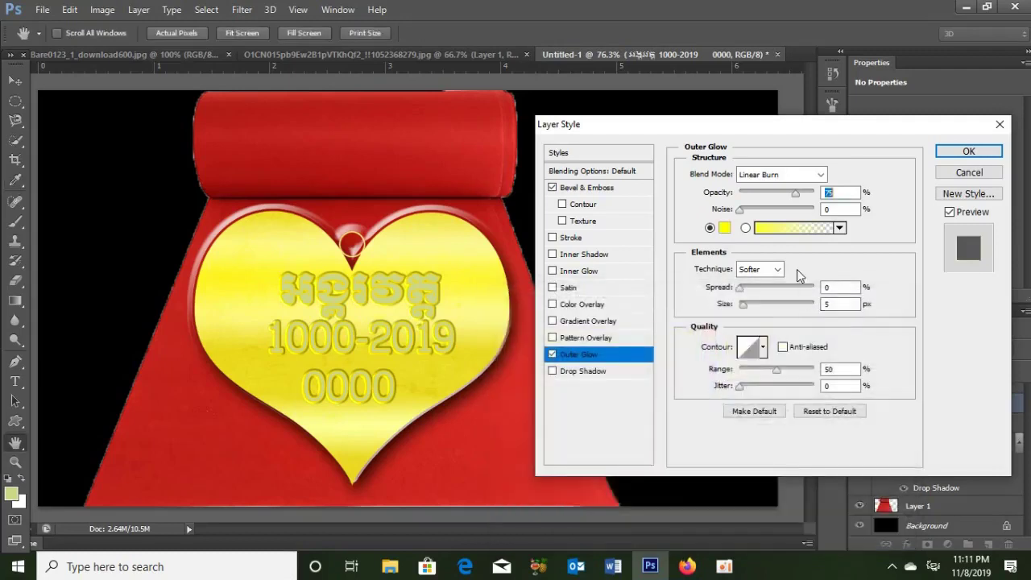
text(18)
click(843, 288)
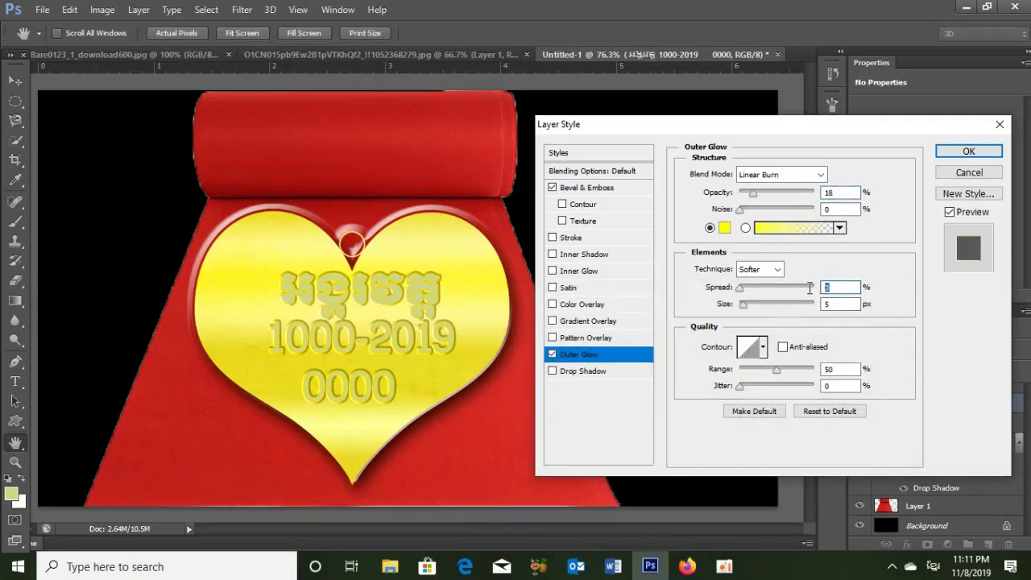
text(42)
text(13)
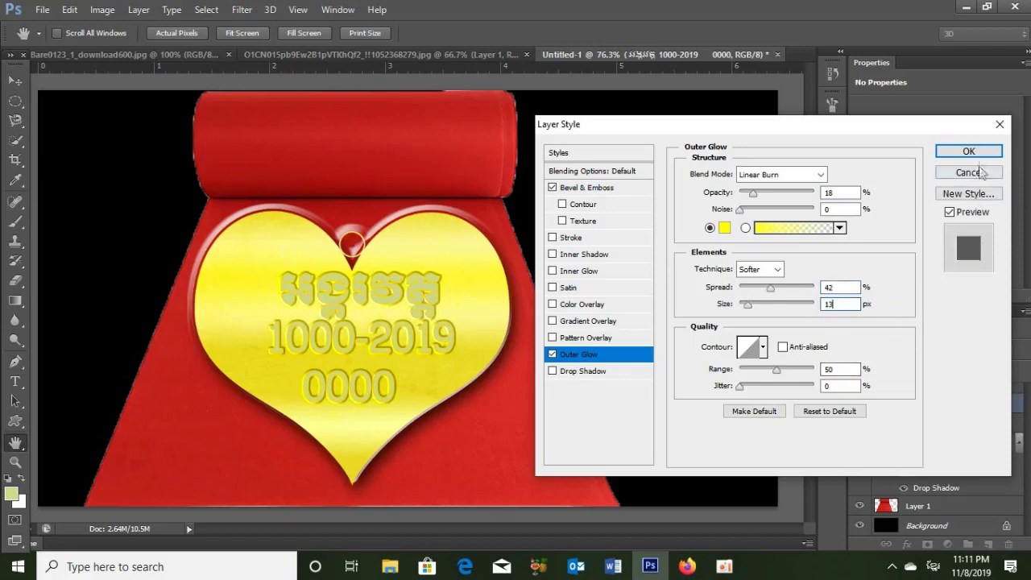
click(969, 152)
click(1005, 373)
drag(1008, 390, 837, 374)
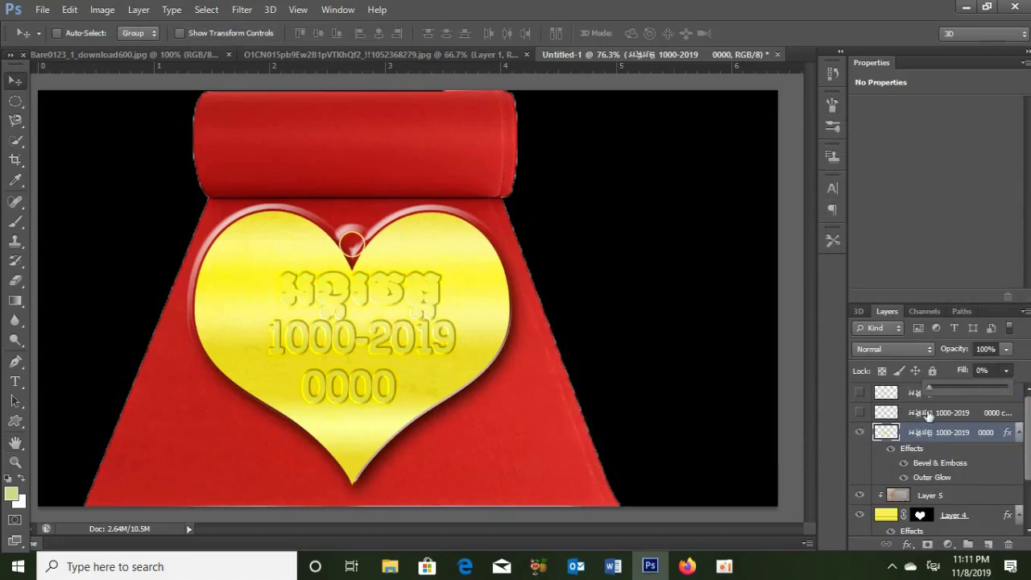
Show the first text copy and give it an Outer Bevel
click(927, 414)
click(859, 413)
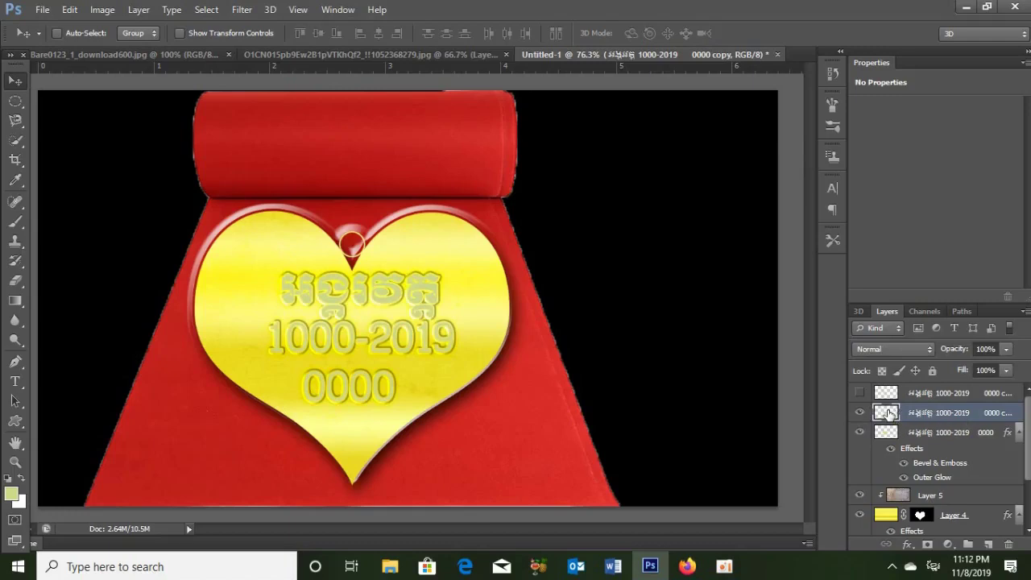
double_click(888, 413)
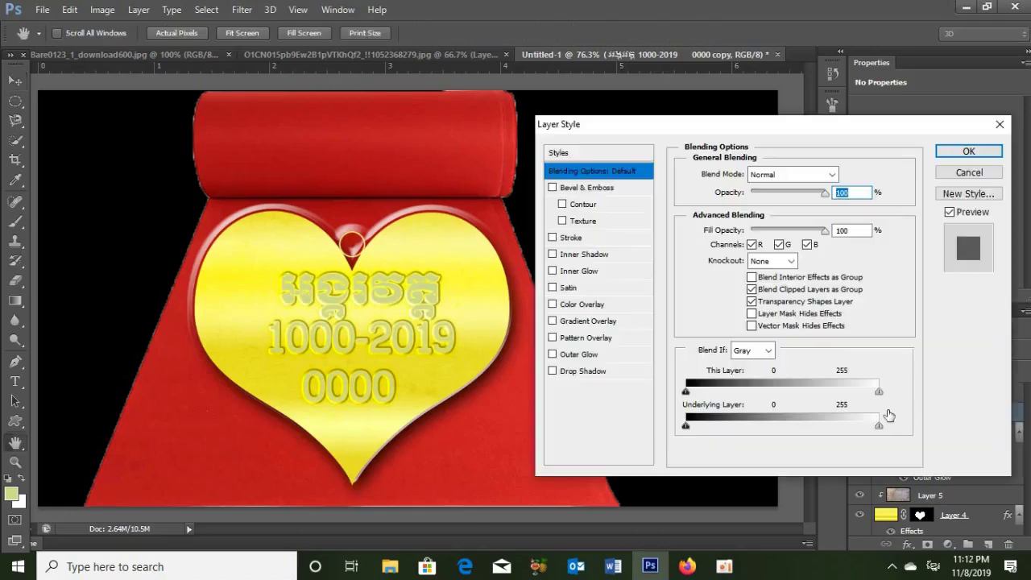
click(619, 189)
click(775, 175)
click(777, 174)
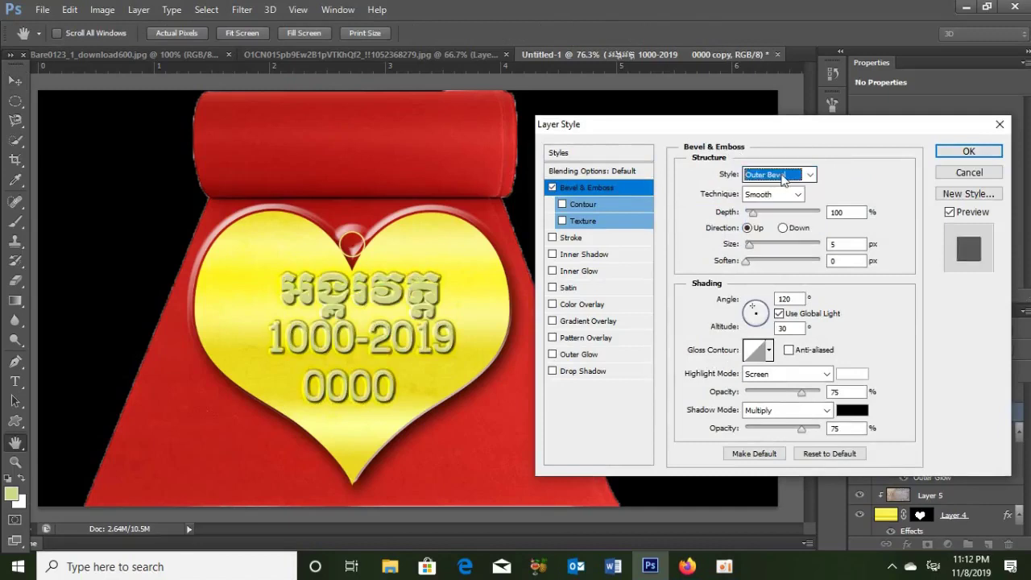
click(782, 229)
Set the bevel direction Down, highlight opacity 100, and Cove - Deep contour
drag(841, 244, 810, 245)
text(5)
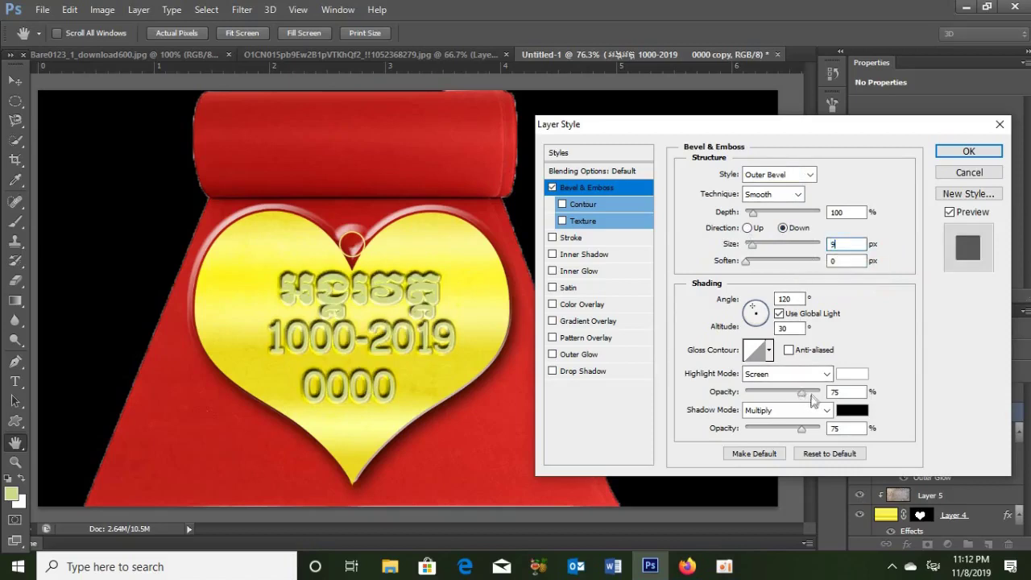
drag(798, 394, 820, 394)
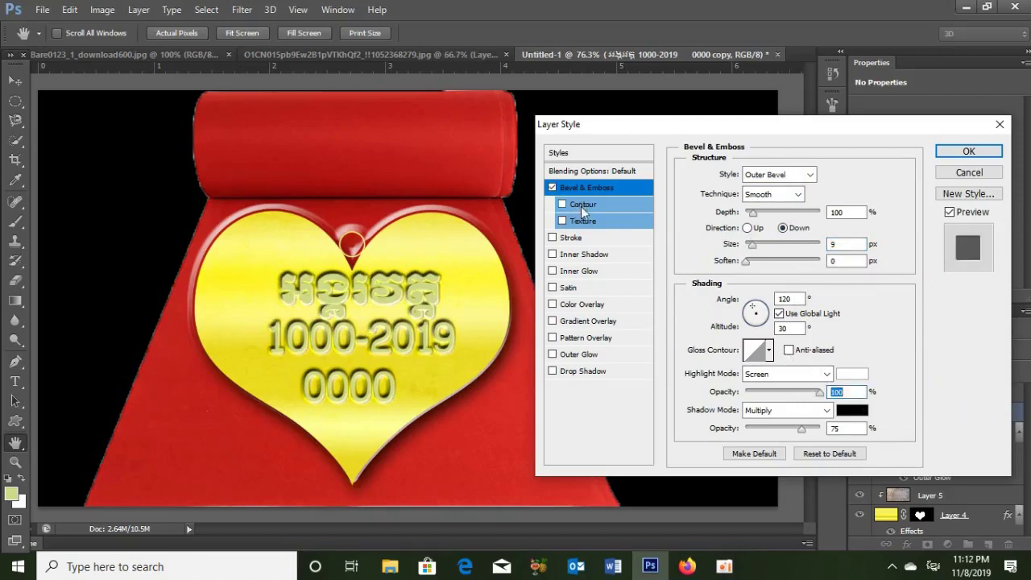
click(583, 206)
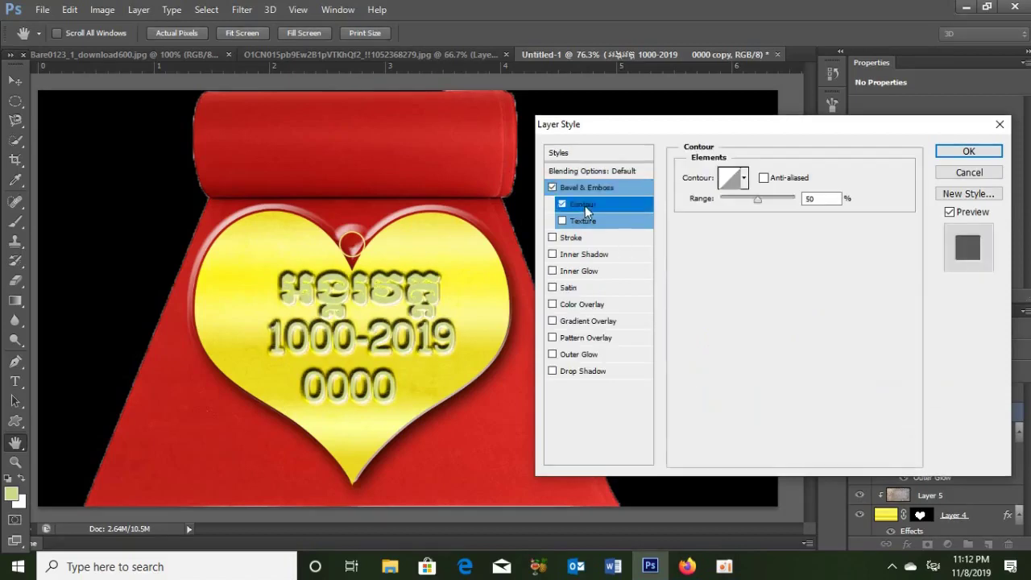
click(744, 179)
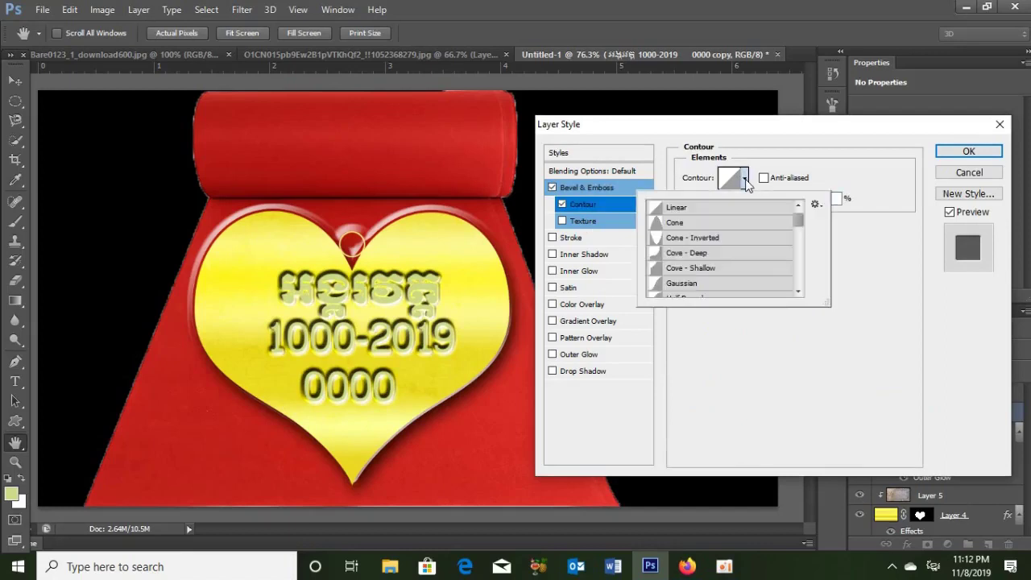
double_click(682, 254)
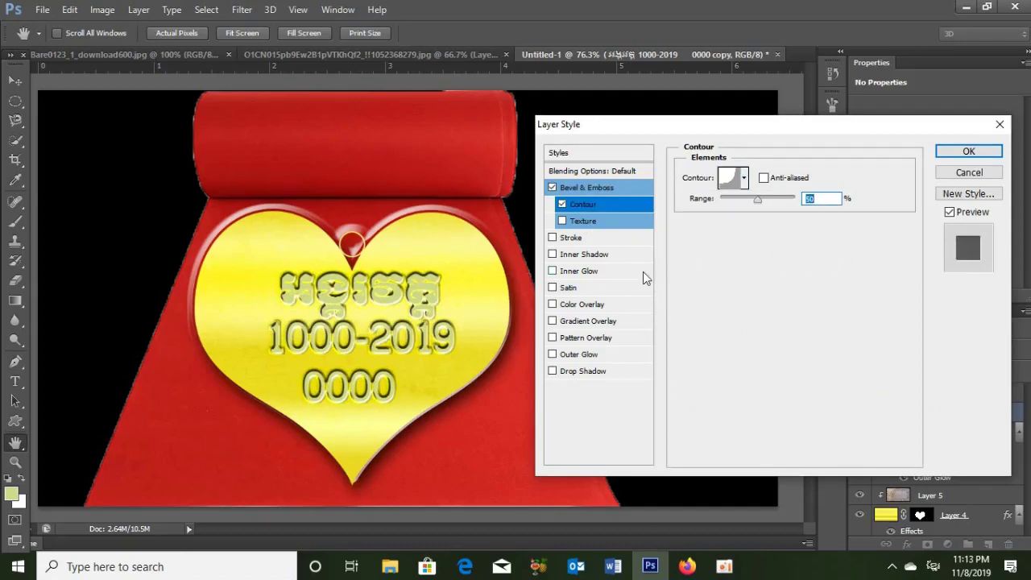
Add a drop shadow with distance 3 and apply the effects
click(581, 371)
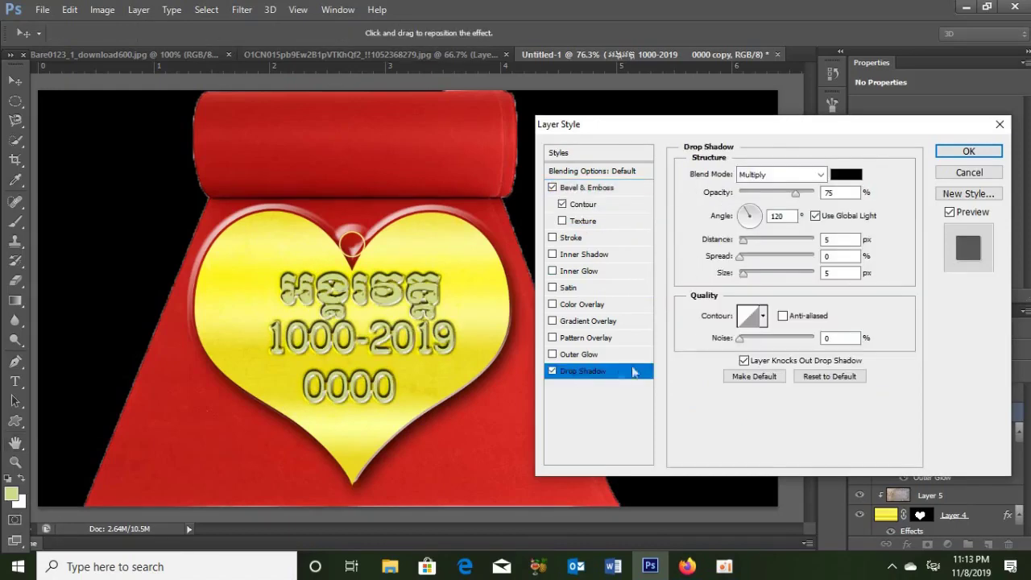
key(Tab)
text(3)
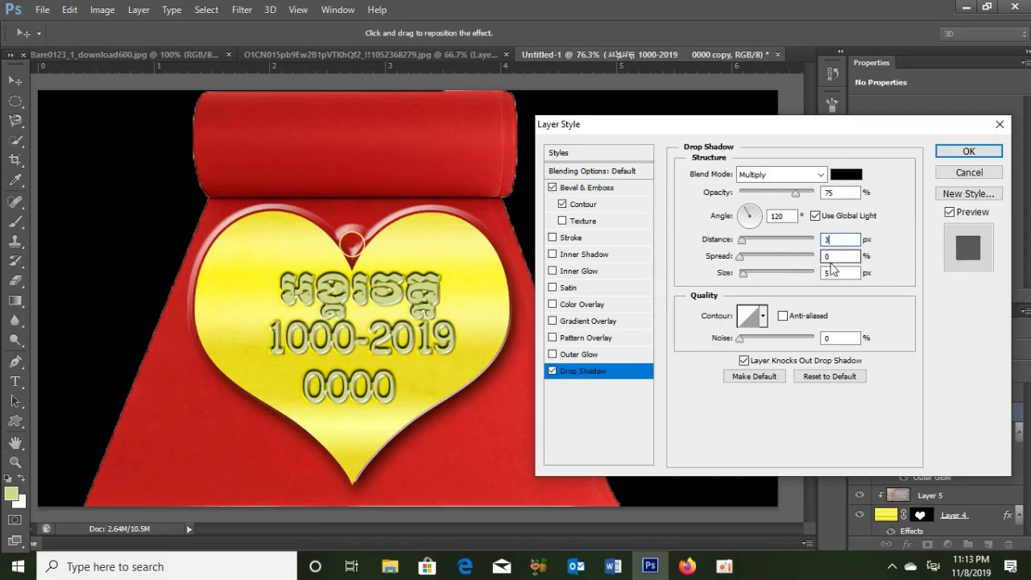
click(835, 274)
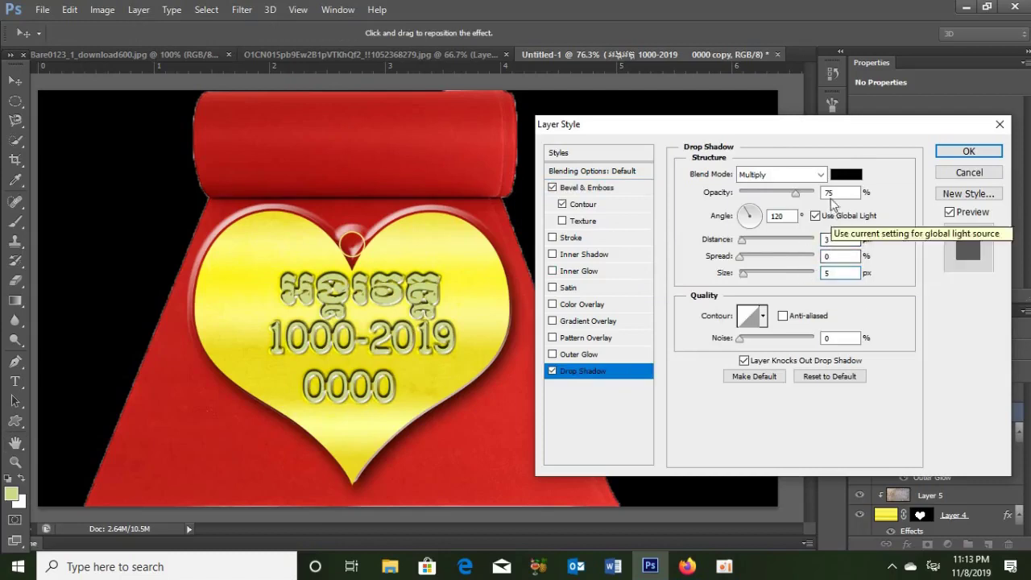
click(966, 153)
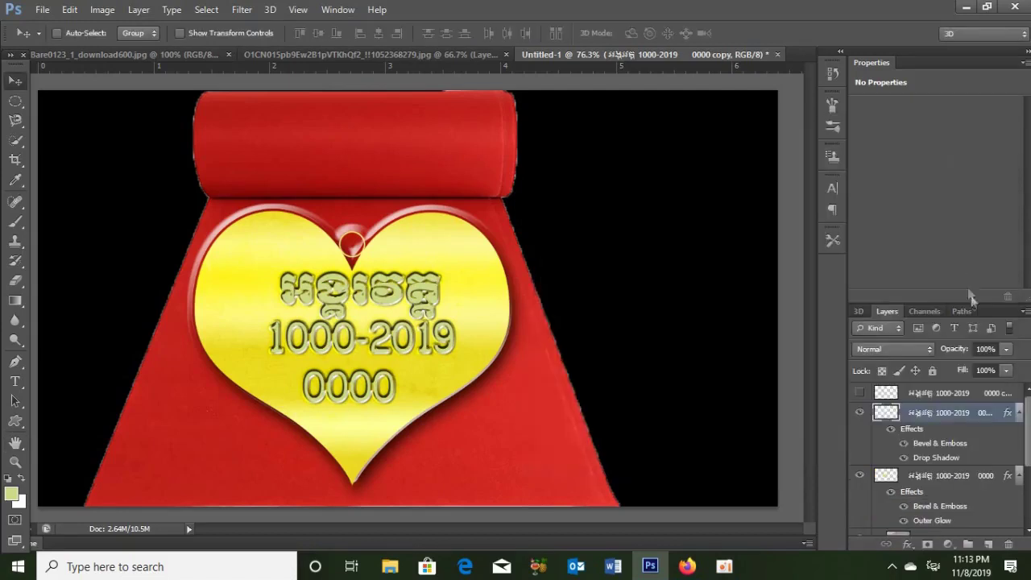
Set the text copy's fill to 0% and show the top text copy
click(1005, 370)
drag(1006, 389, 884, 403)
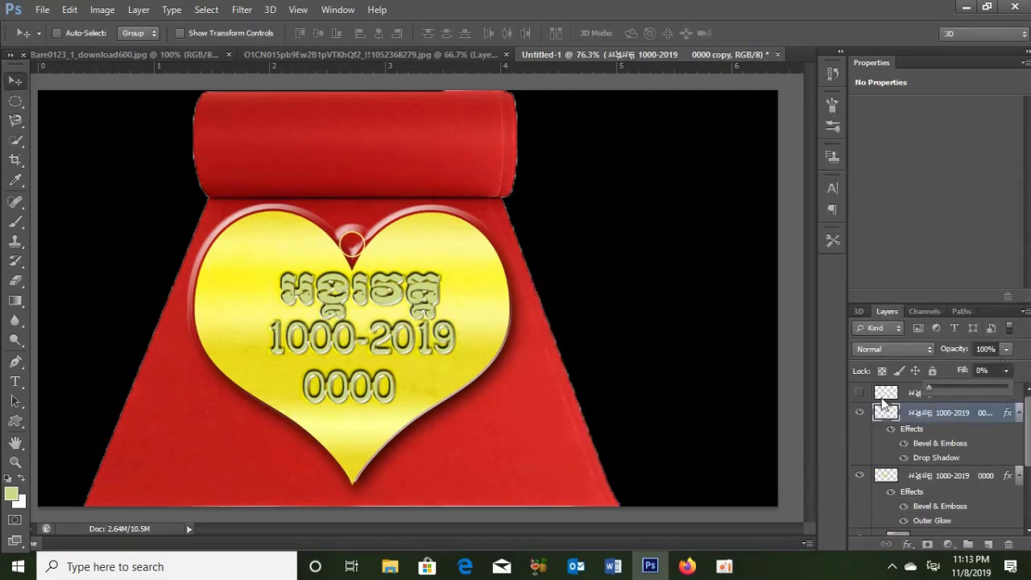
click(926, 395)
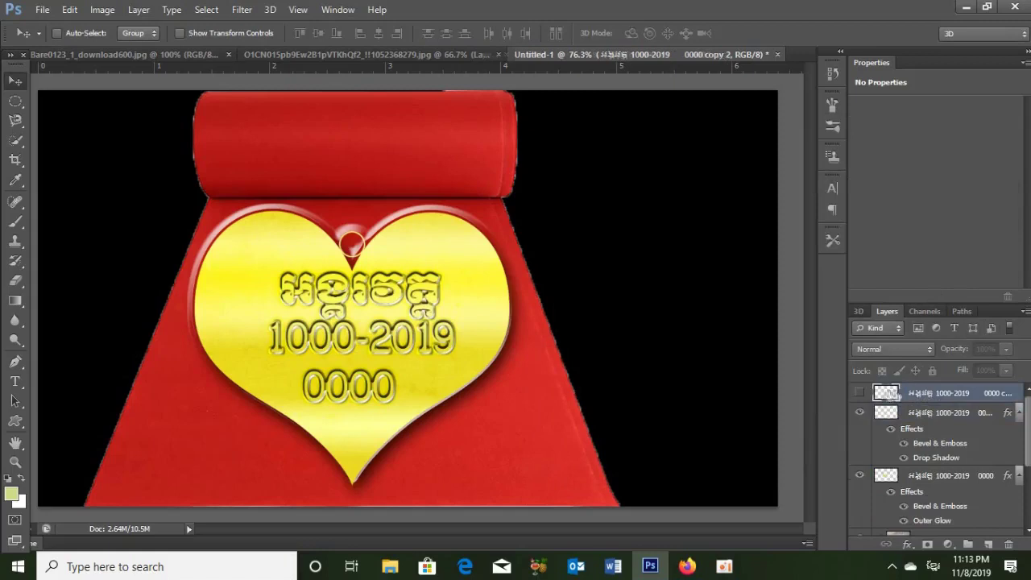
click(859, 393)
double_click(927, 394)
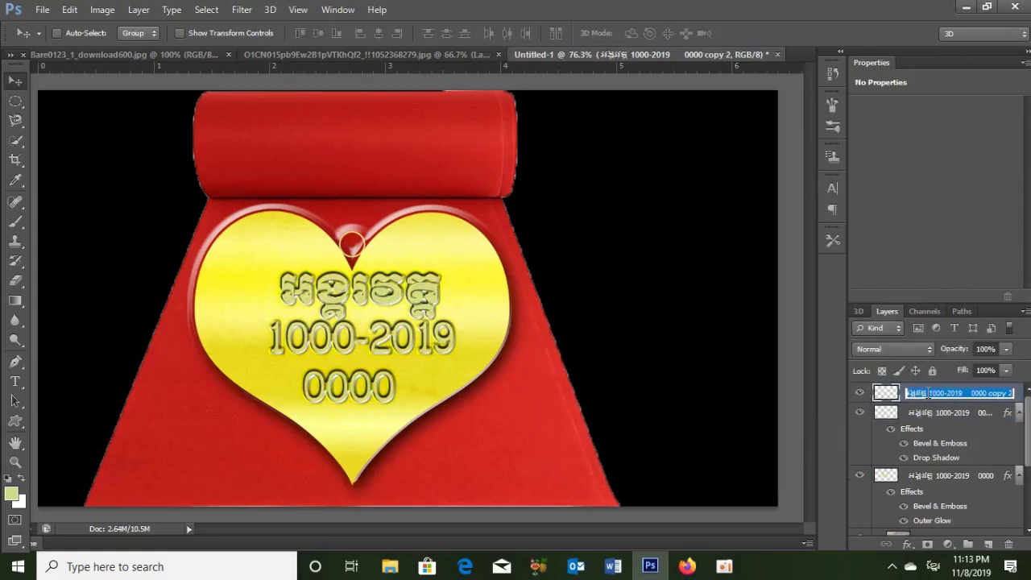
double_click(886, 393)
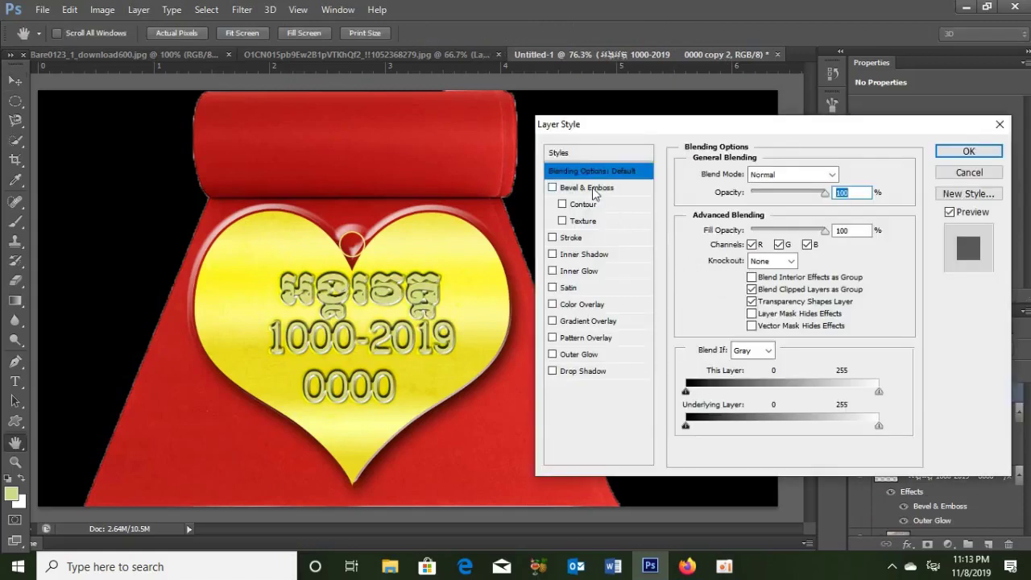
Give the top copy a size 3 inner bevel with the Cone contour
click(591, 187)
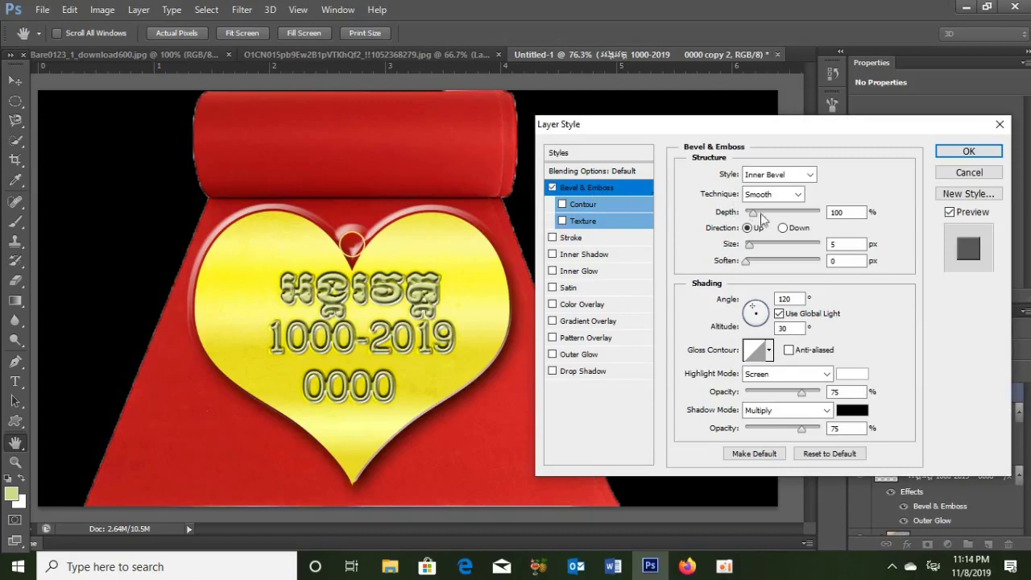
double_click(854, 244)
text(3)
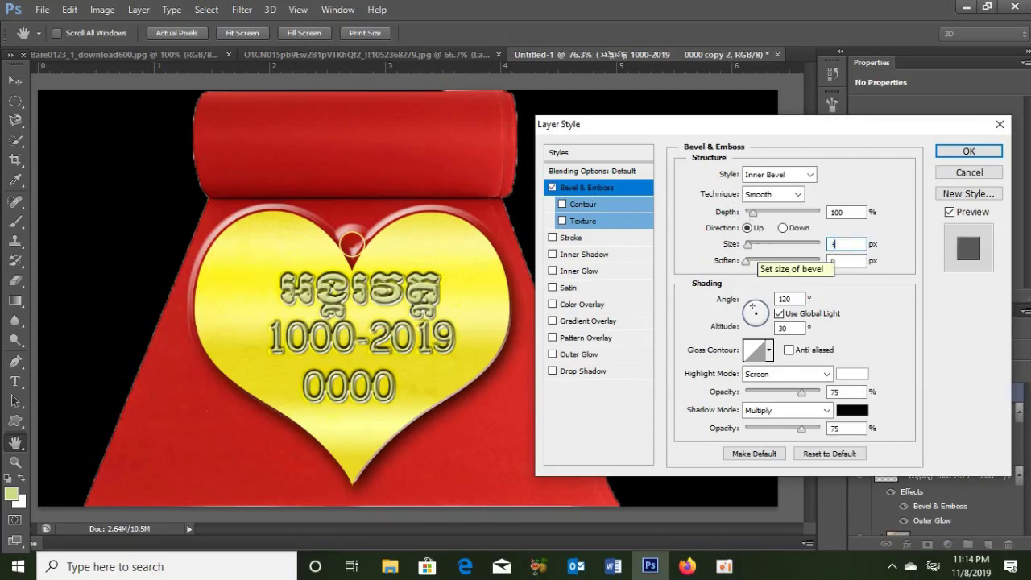
click(562, 204)
click(744, 178)
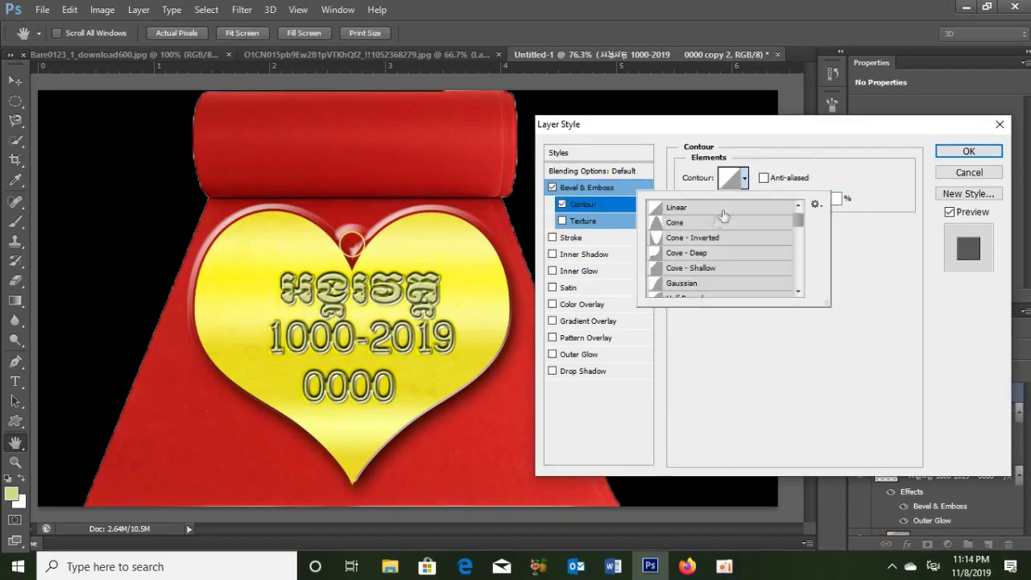
click(670, 223)
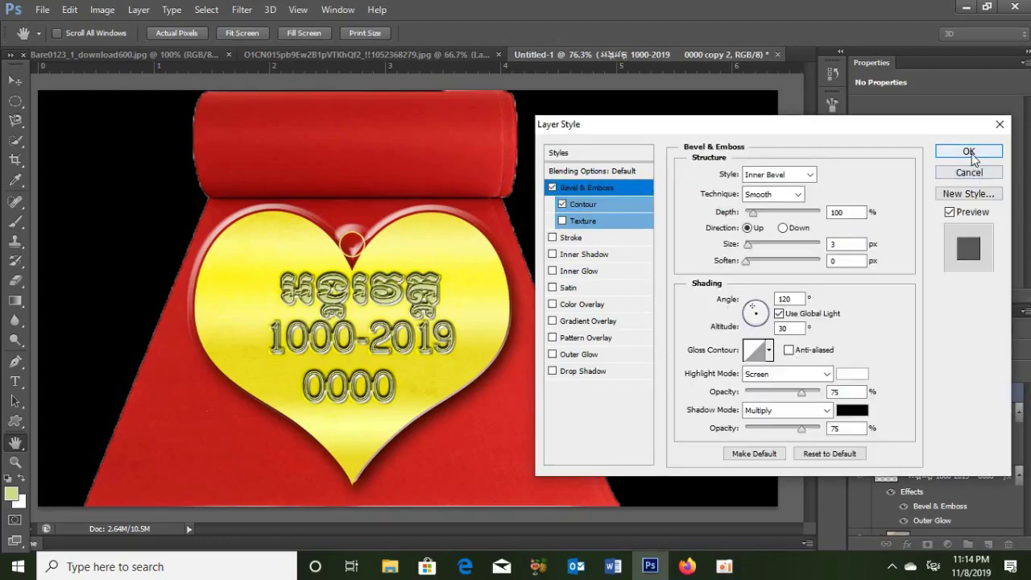
click(969, 152)
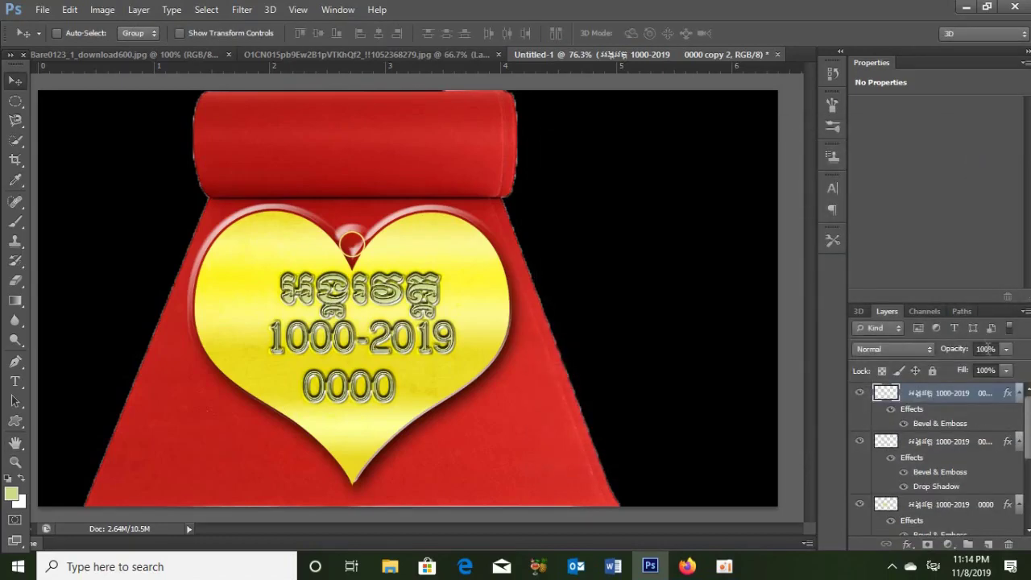
click(1006, 369)
Set the top copy's fill to 0% and make the middle layer's bevel shadow d8ff00
drag(1009, 392, 830, 394)
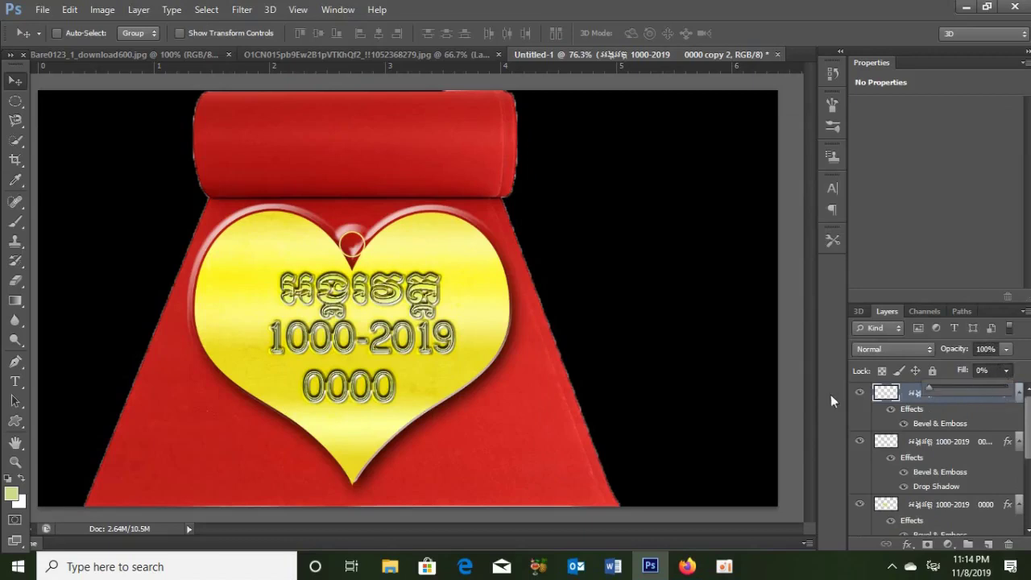
click(925, 488)
double_click(926, 487)
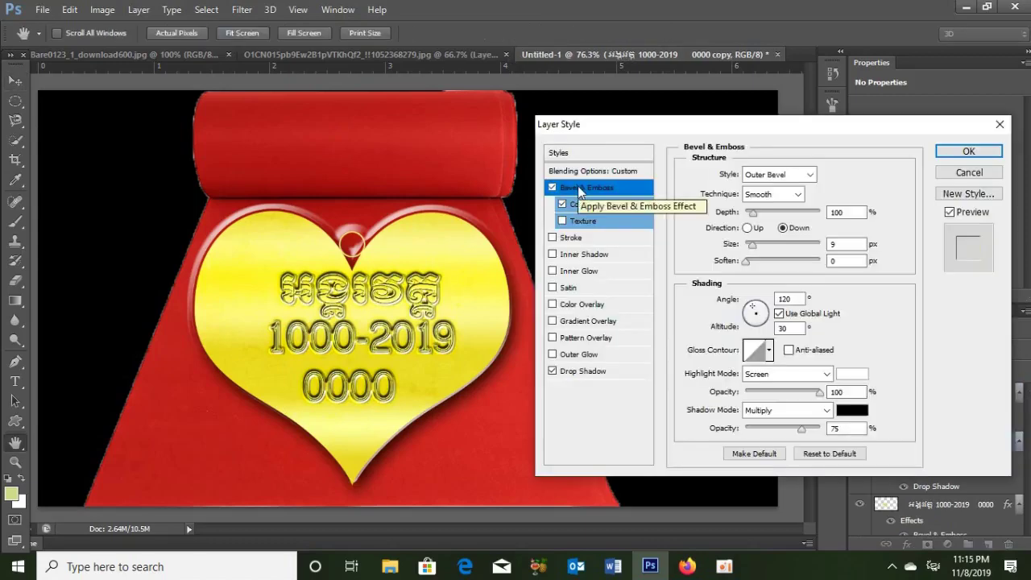
click(845, 412)
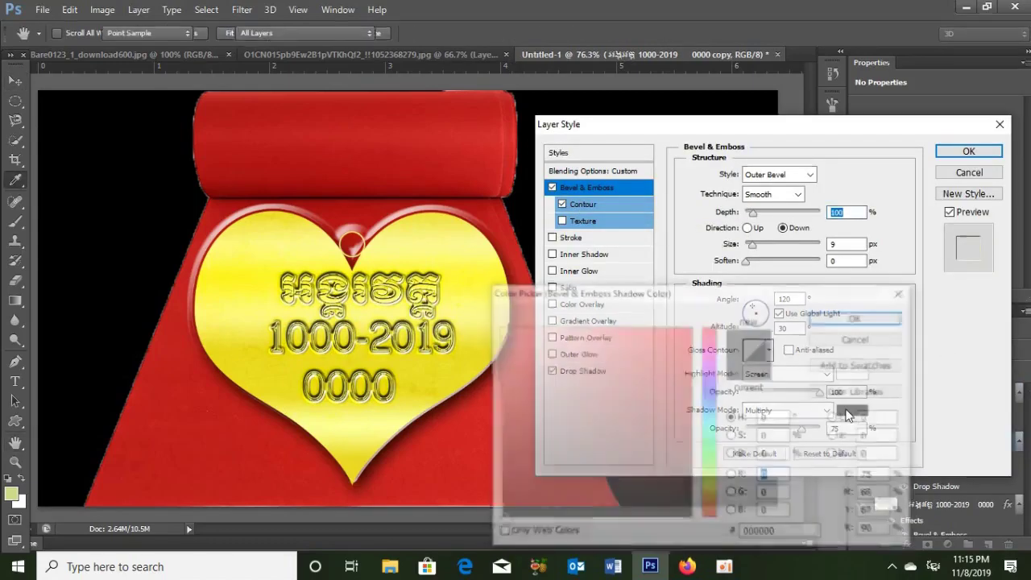
click(709, 481)
click(690, 327)
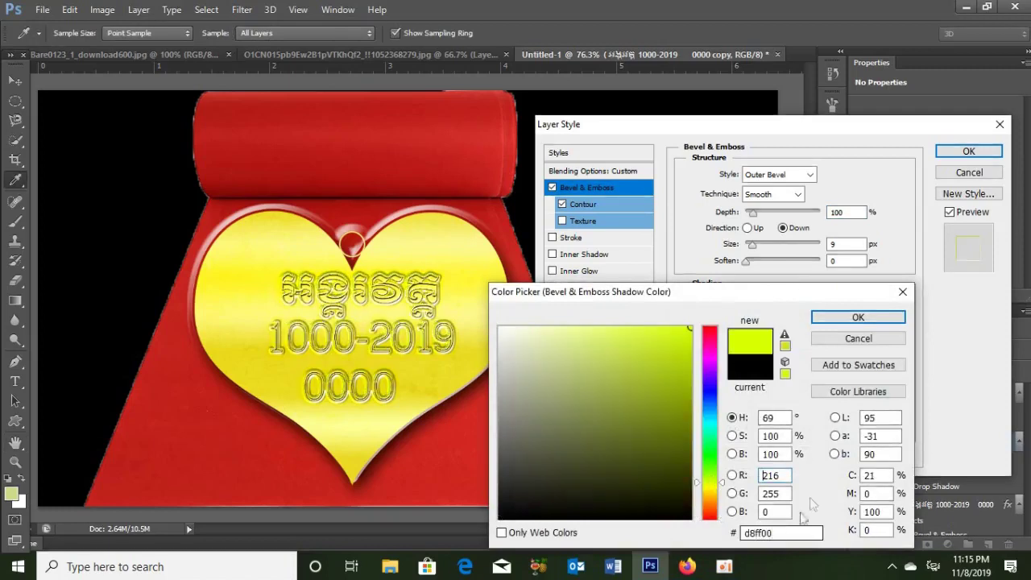
click(858, 316)
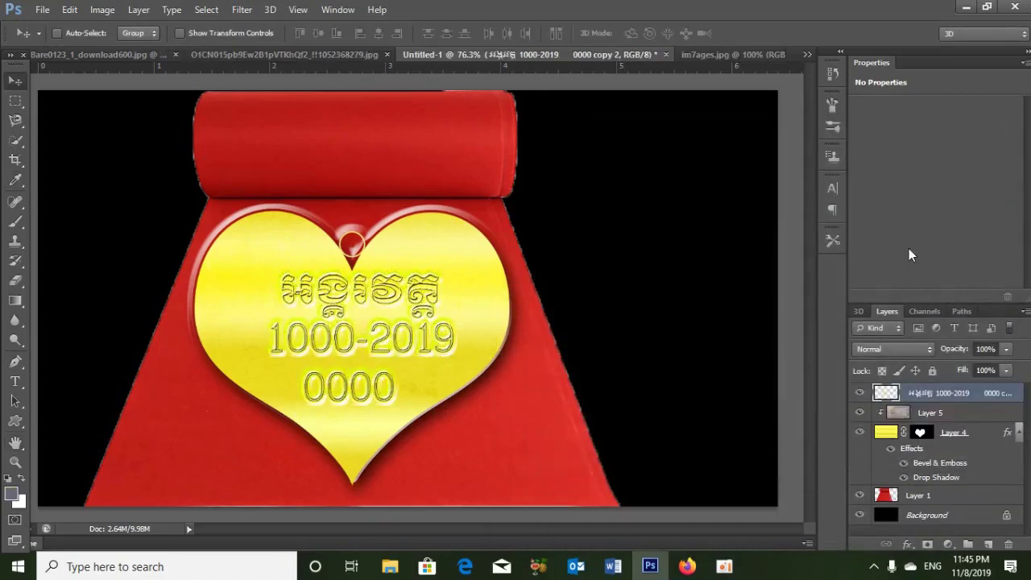
Copy the gold glitter image from im7ages.jpg into the Untitled-1 heart design
click(726, 55)
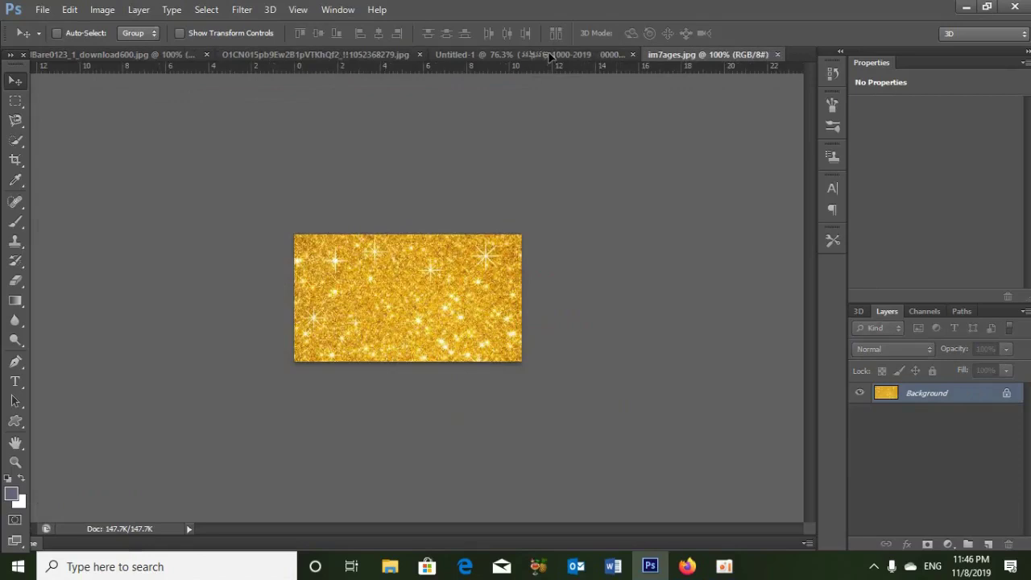
click(550, 55)
mouse_move(328, 338)
mouse_down()
mouse_move(300, 393)
mouse_move(282, 390)
mouse_up()
Scale the glitter layer to about double size so it covers the heart
key(ctrl+t)
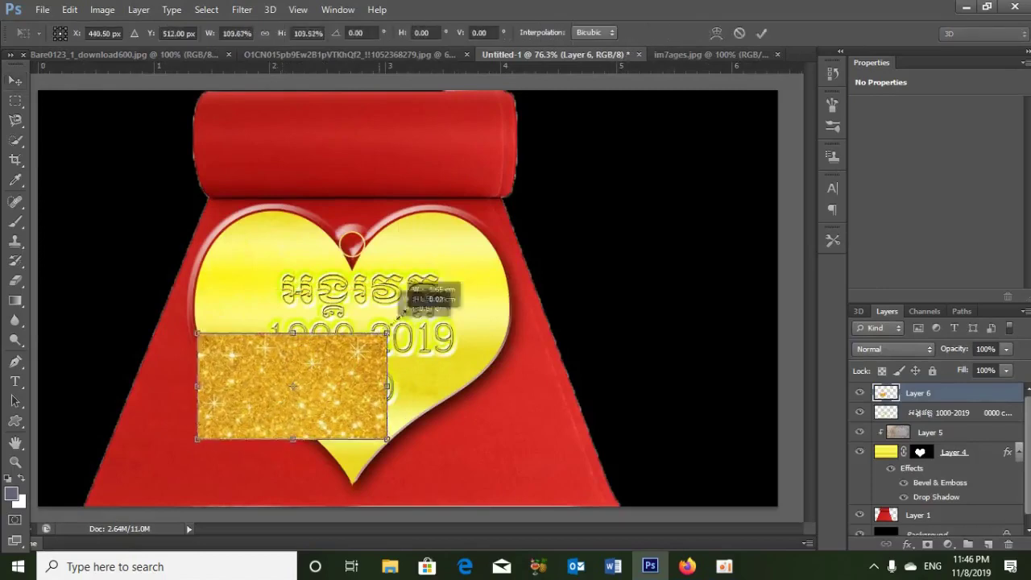
drag(377, 340, 459, 287)
mouse_move(399, 339)
mouse_down()
mouse_move(432, 330)
mouse_move(438, 344)
mouse_up()
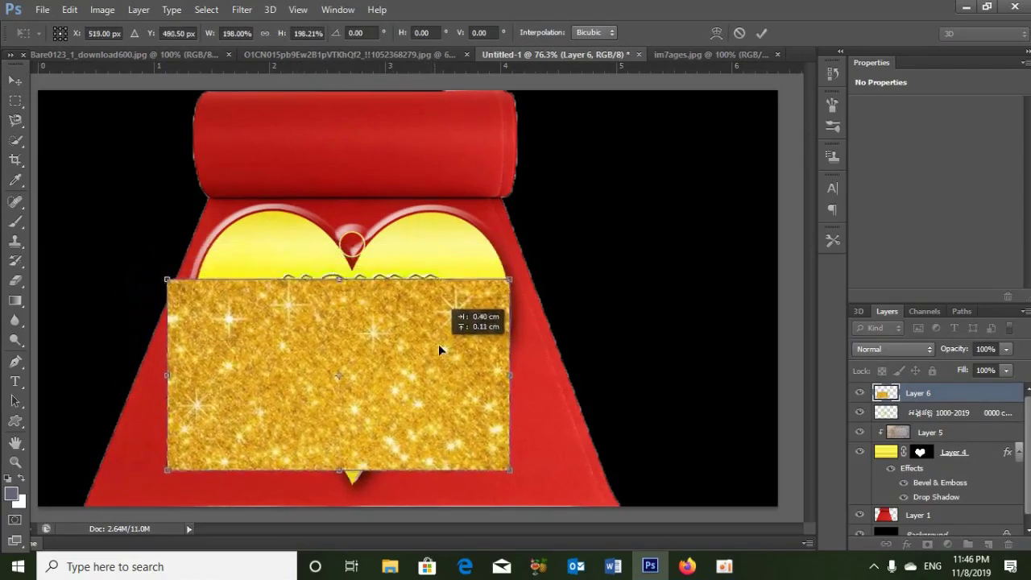
drag(338, 472, 341, 488)
drag(513, 345, 518, 344)
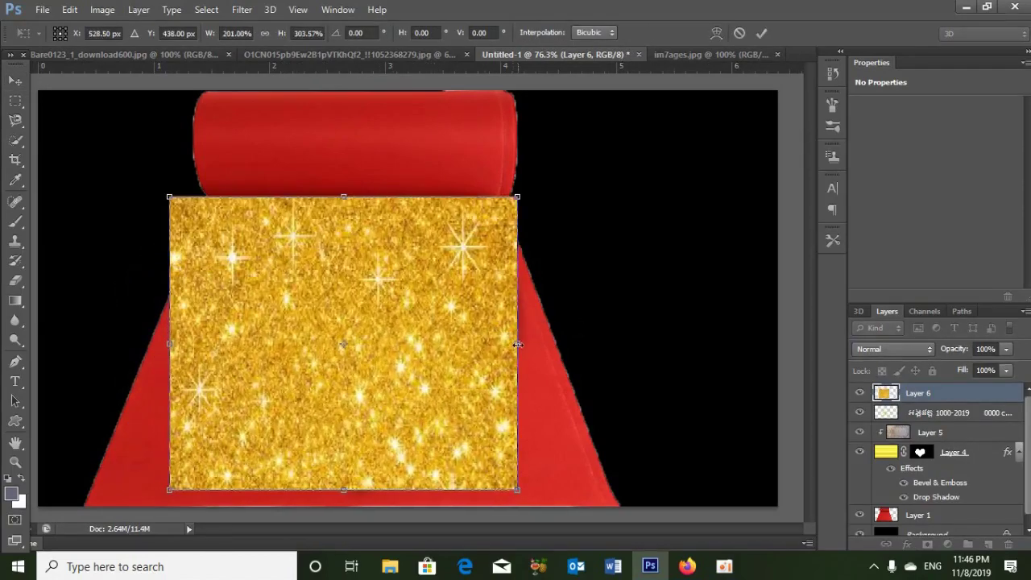
key(Return)
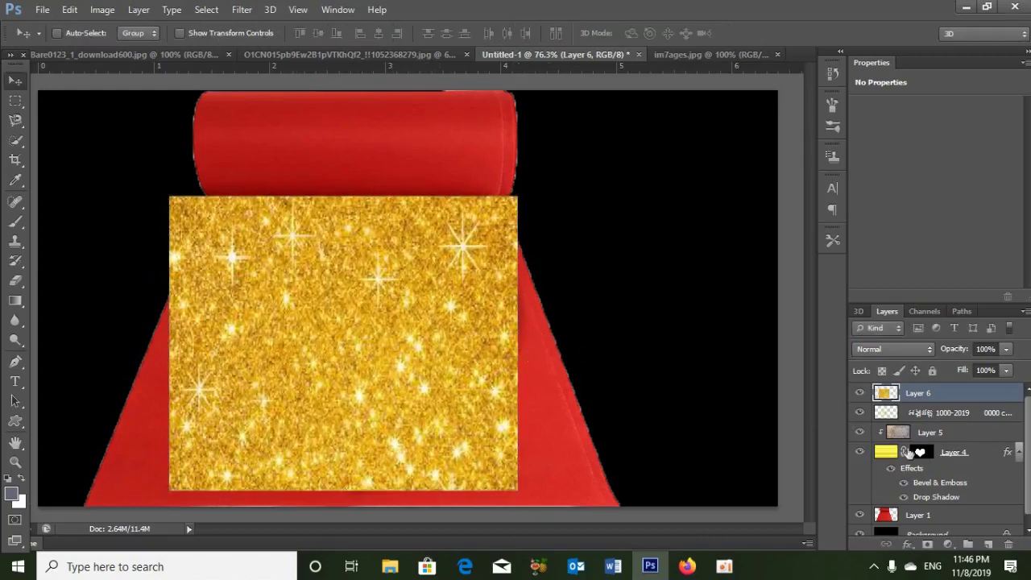
Mask the glitter layer to the heart shape using Layer 4's mask selection
drag(919, 453, 920, 457)
ctrl+click(920, 458)
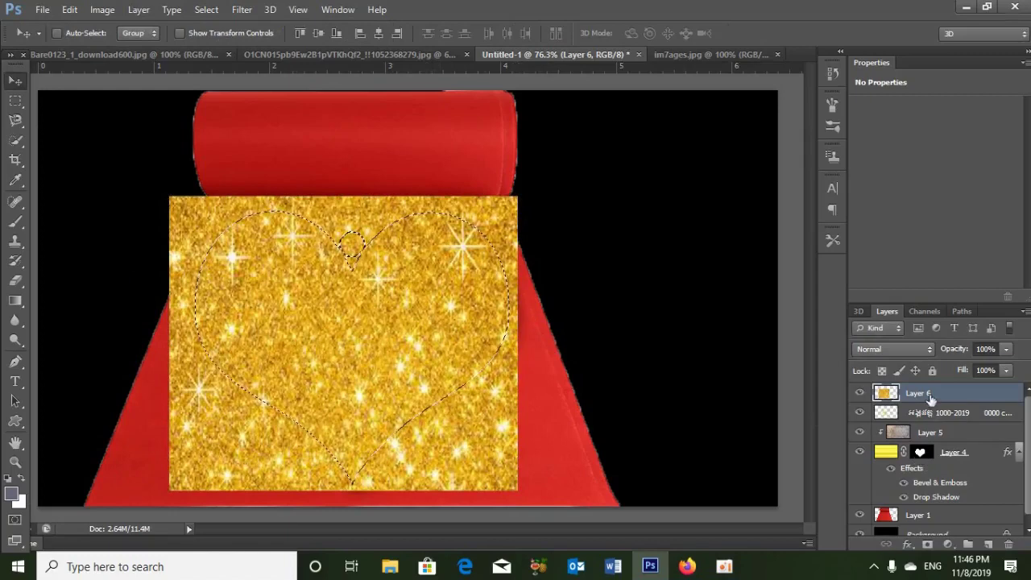
click(928, 545)
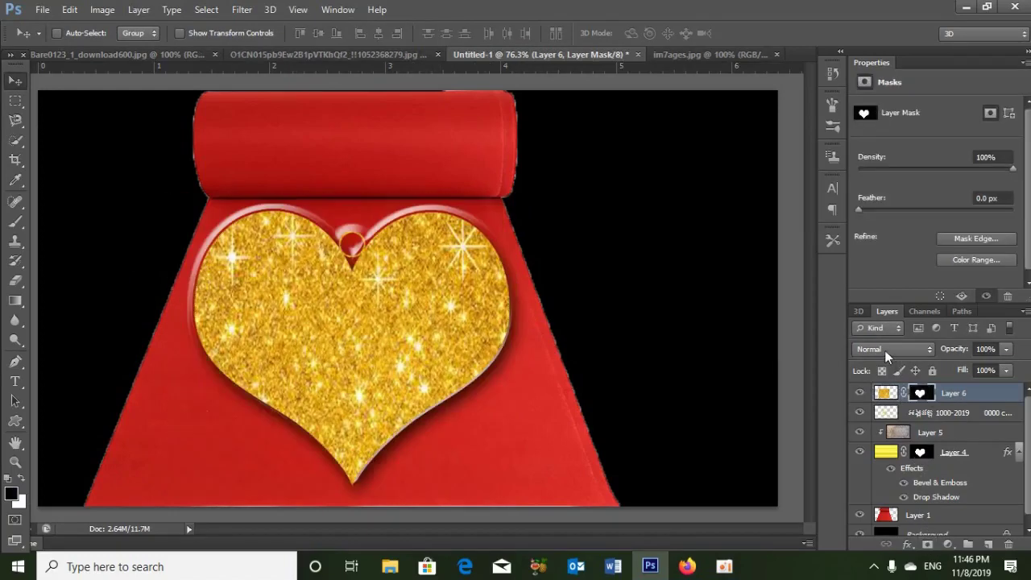
click(884, 351)
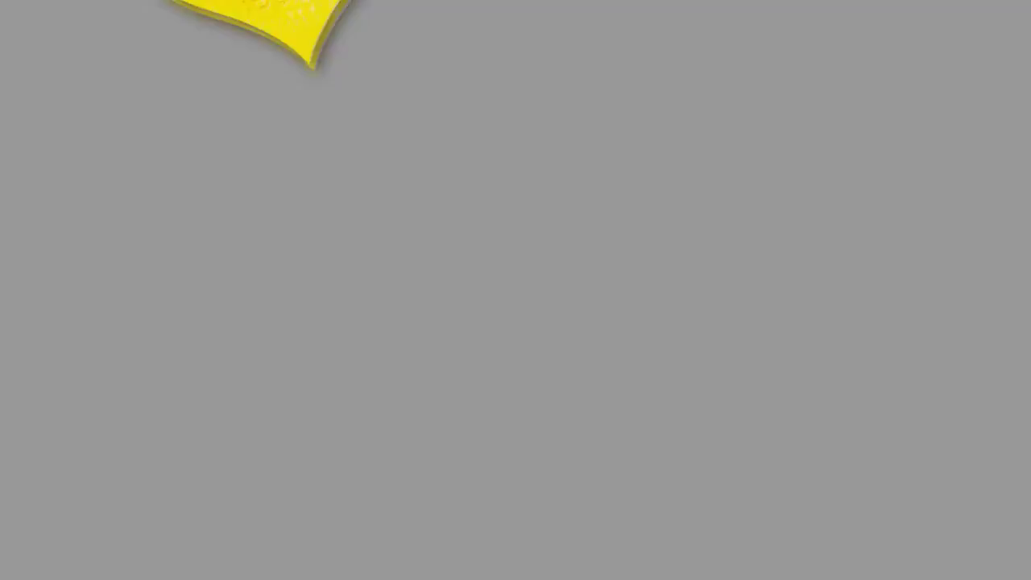